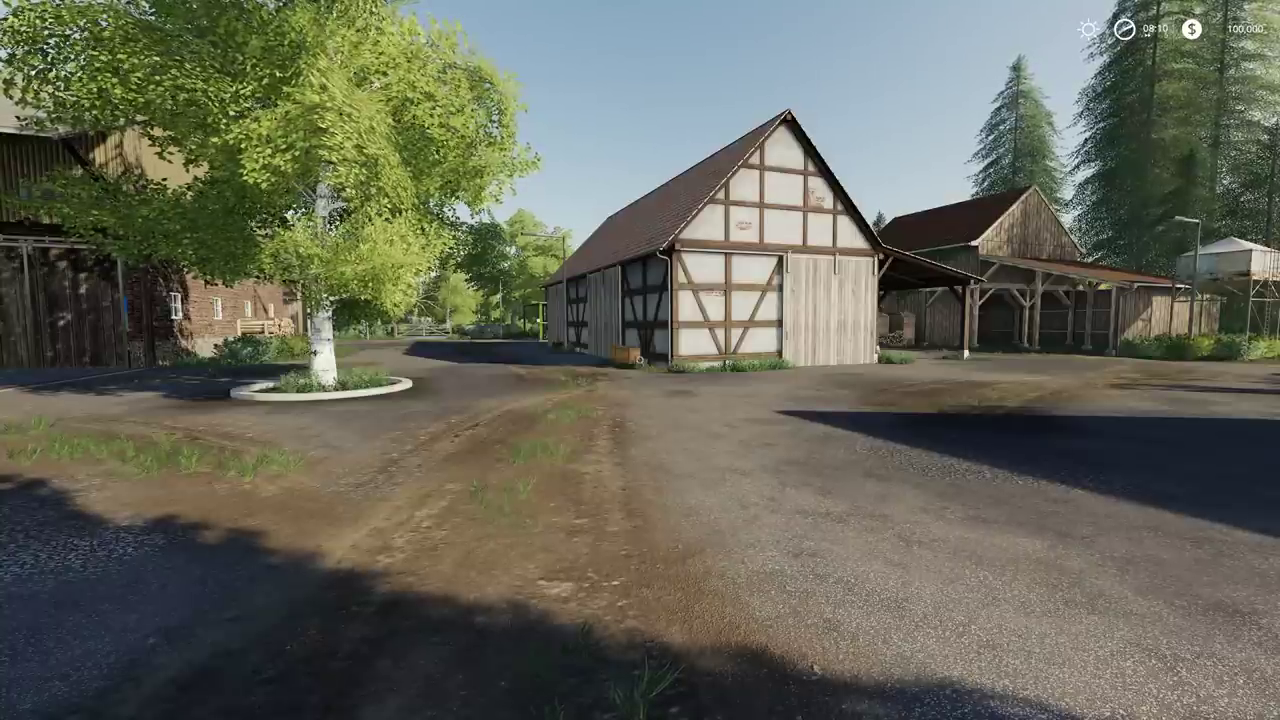
- Review the fruit types on the farm map and display the remaining time to growth for the crops
key(Escape)
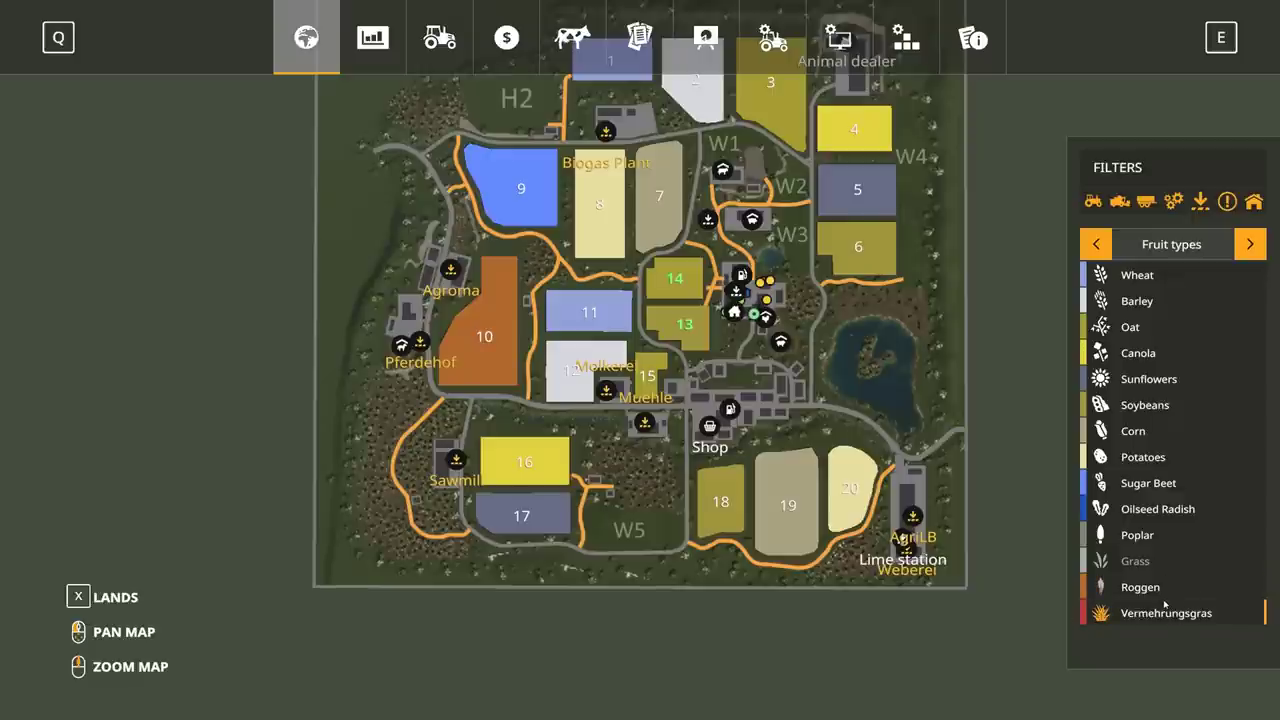
key(Escape)
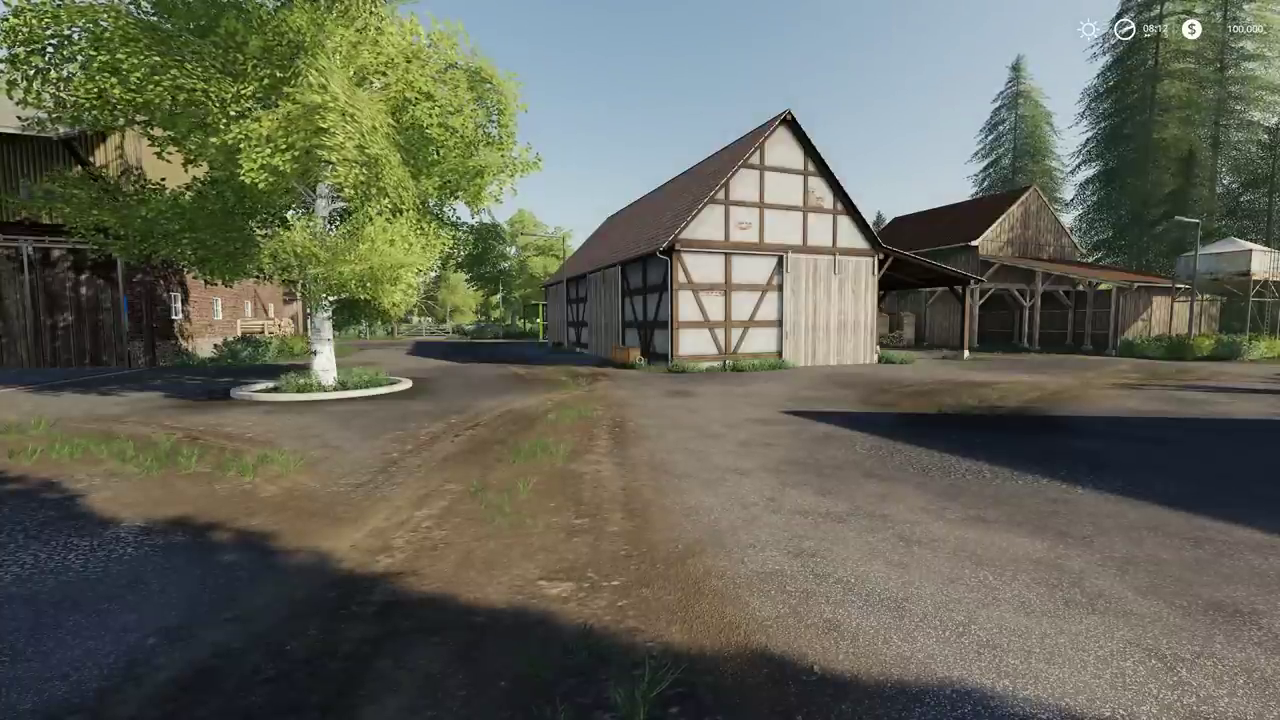
key(alt+g)
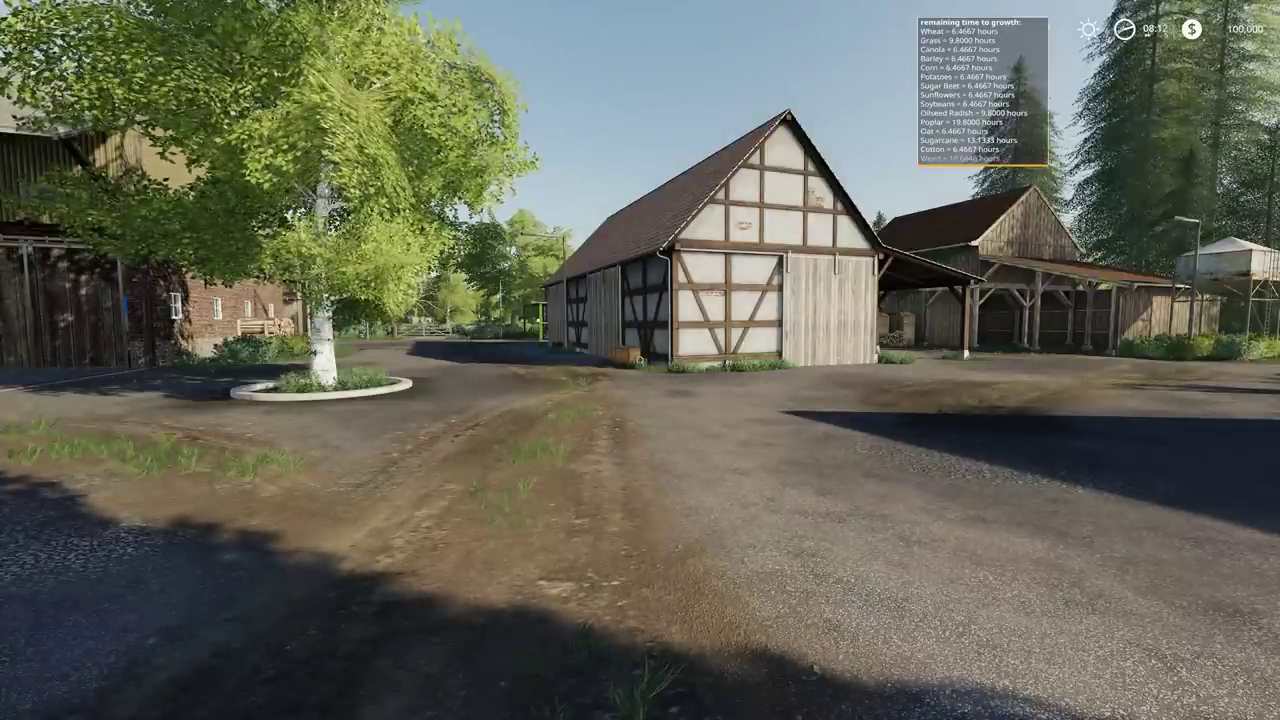
key(w)
key(w)
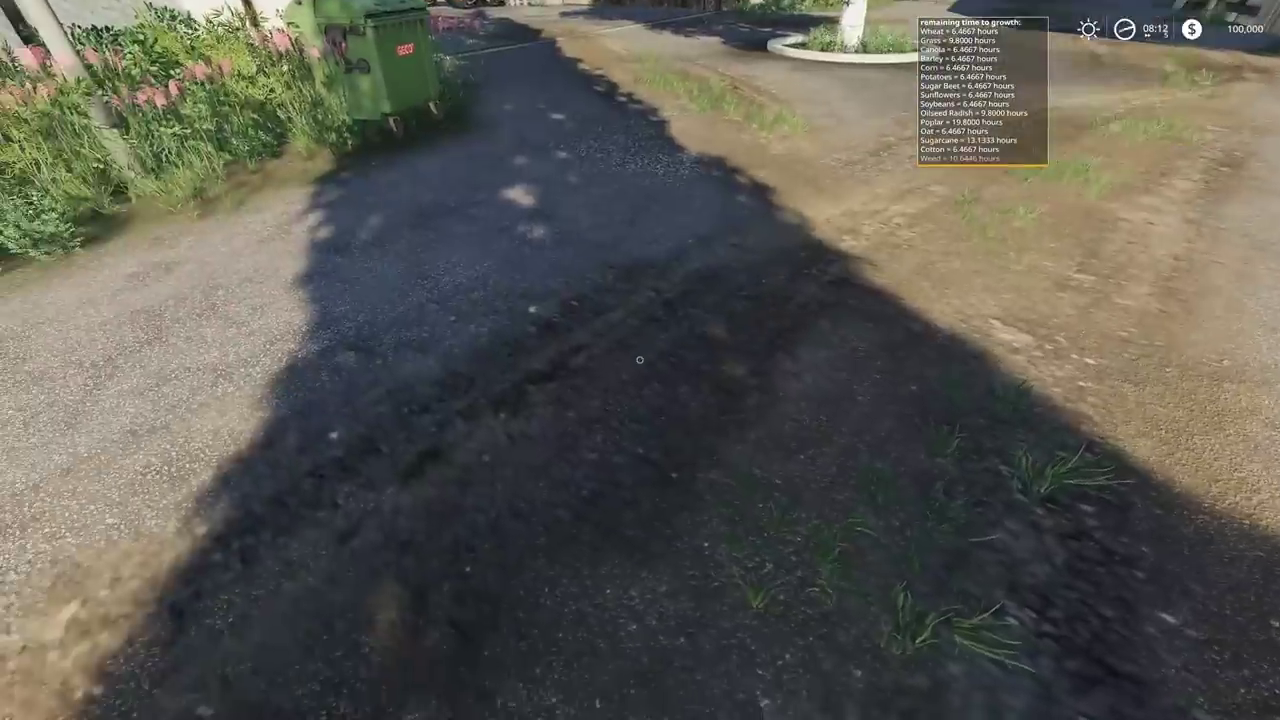
key(w)
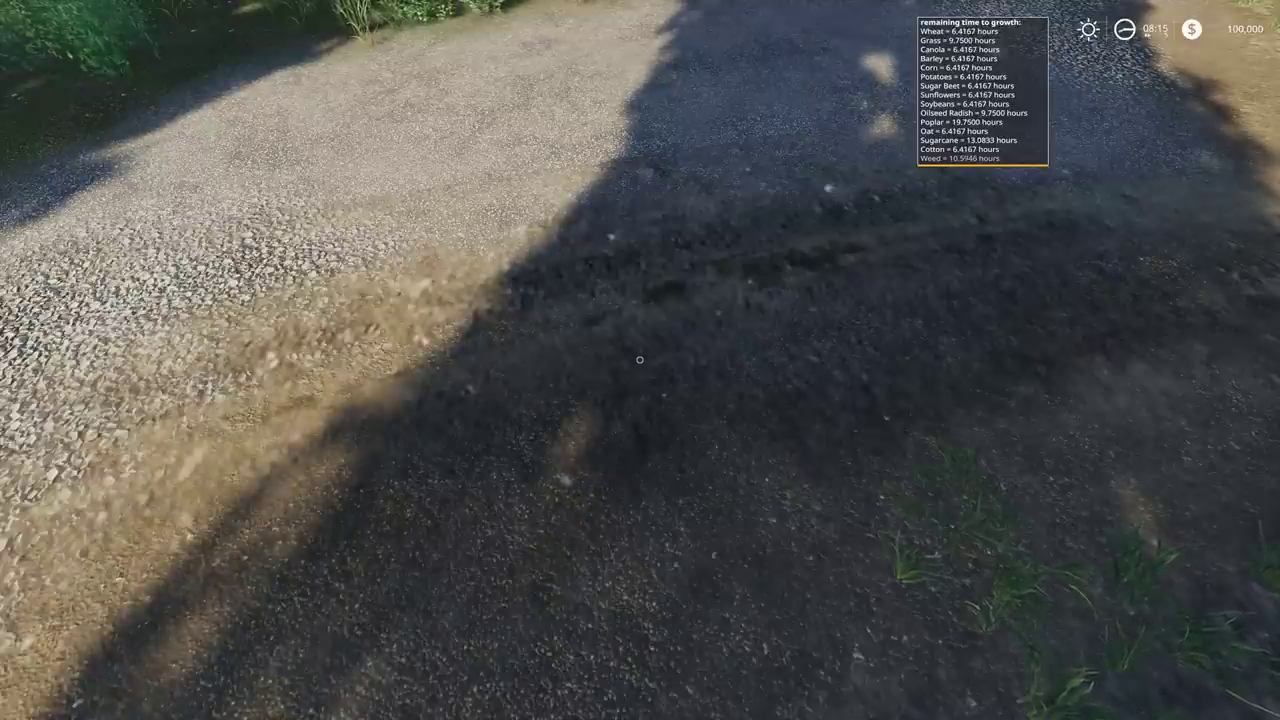
mouse_move(640, 360)
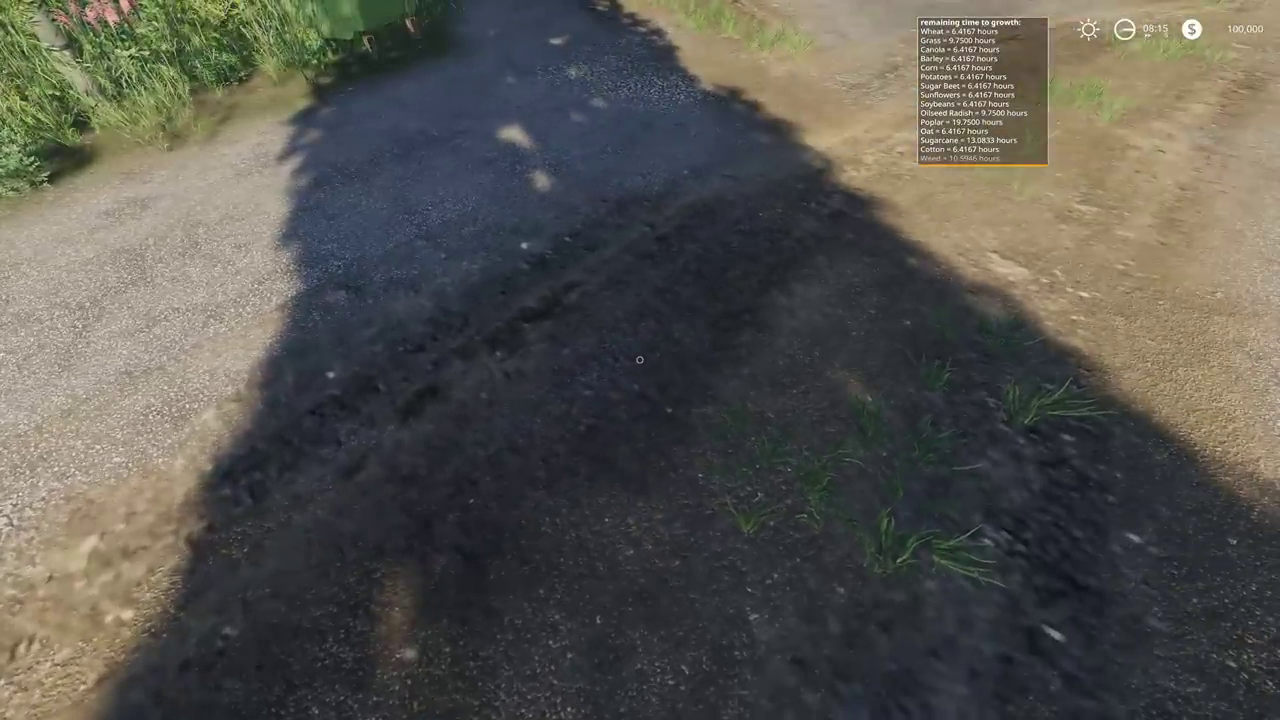
- Bring up the Help page of the in-game menu and quit the game
key(Escape)
click(968, 44)
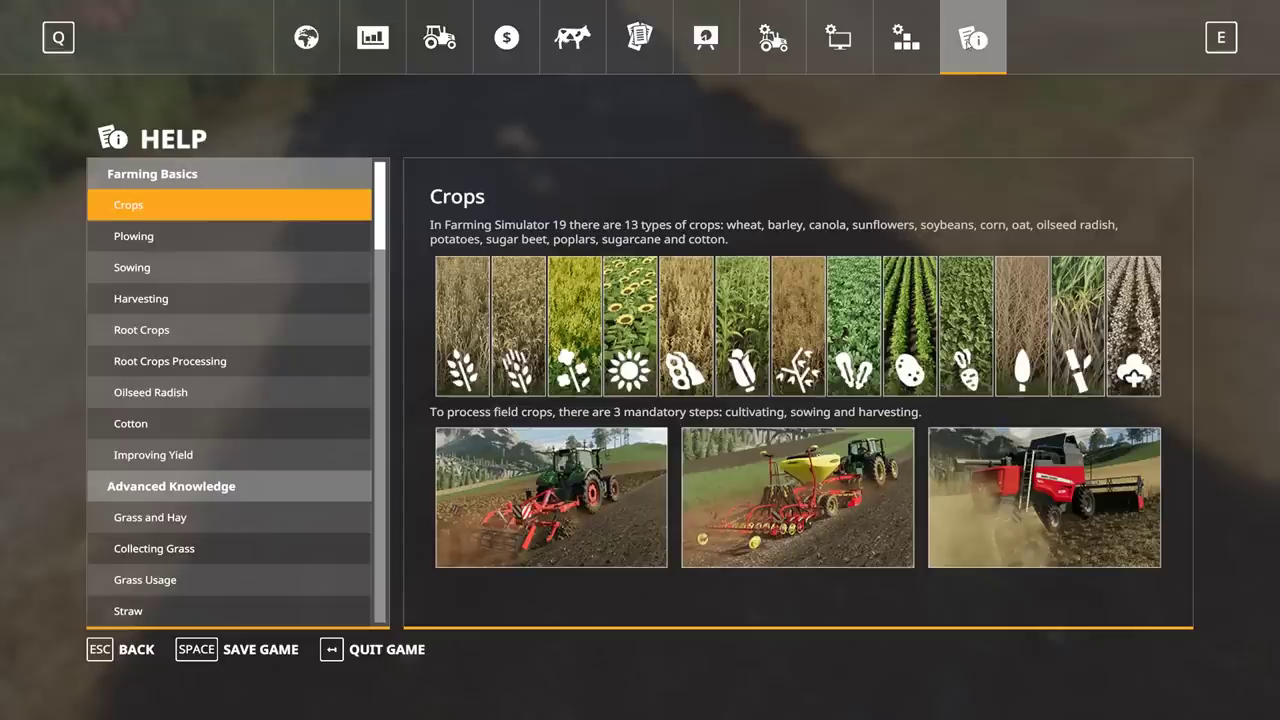
click(366, 652)
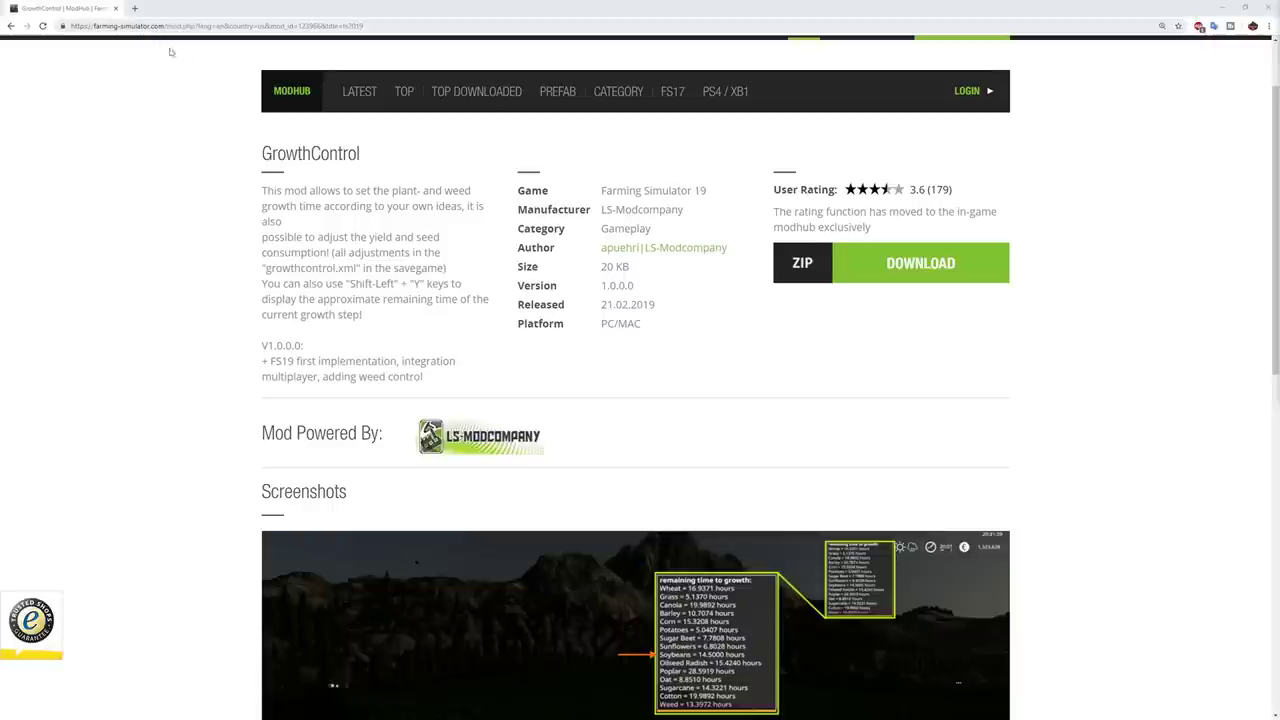
- Read the GrowthControl mod page for its growth time, yield and seed consumption settings and the file that holds them
scroll(830, 200, up, 1)
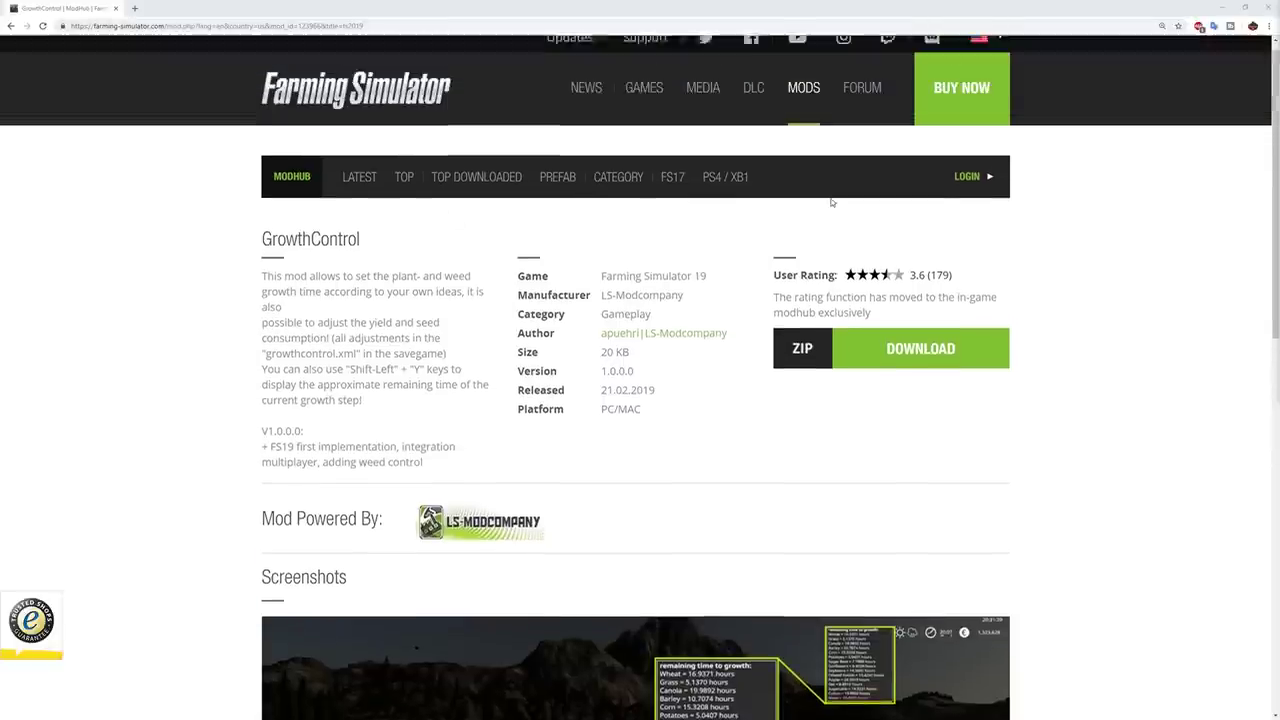
scroll(809, 343, down, 1)
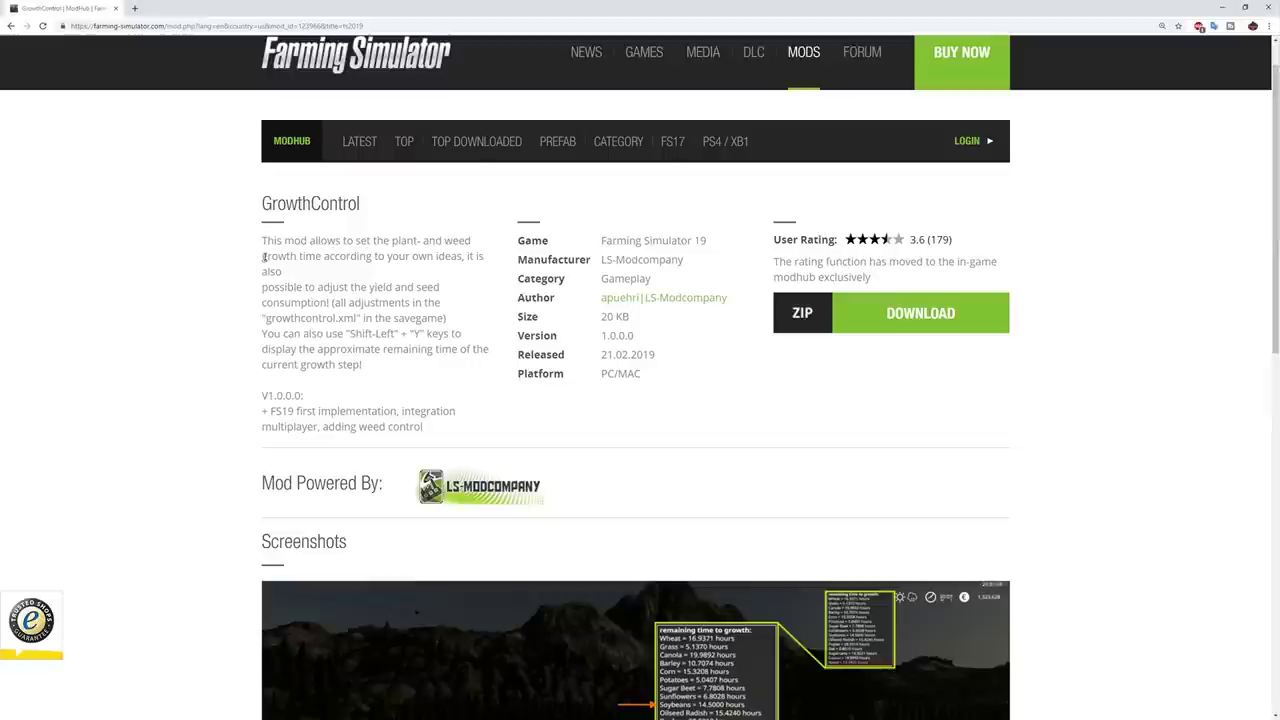
drag(262, 256, 358, 256)
click(391, 259)
scroll(751, 490, down, 1)
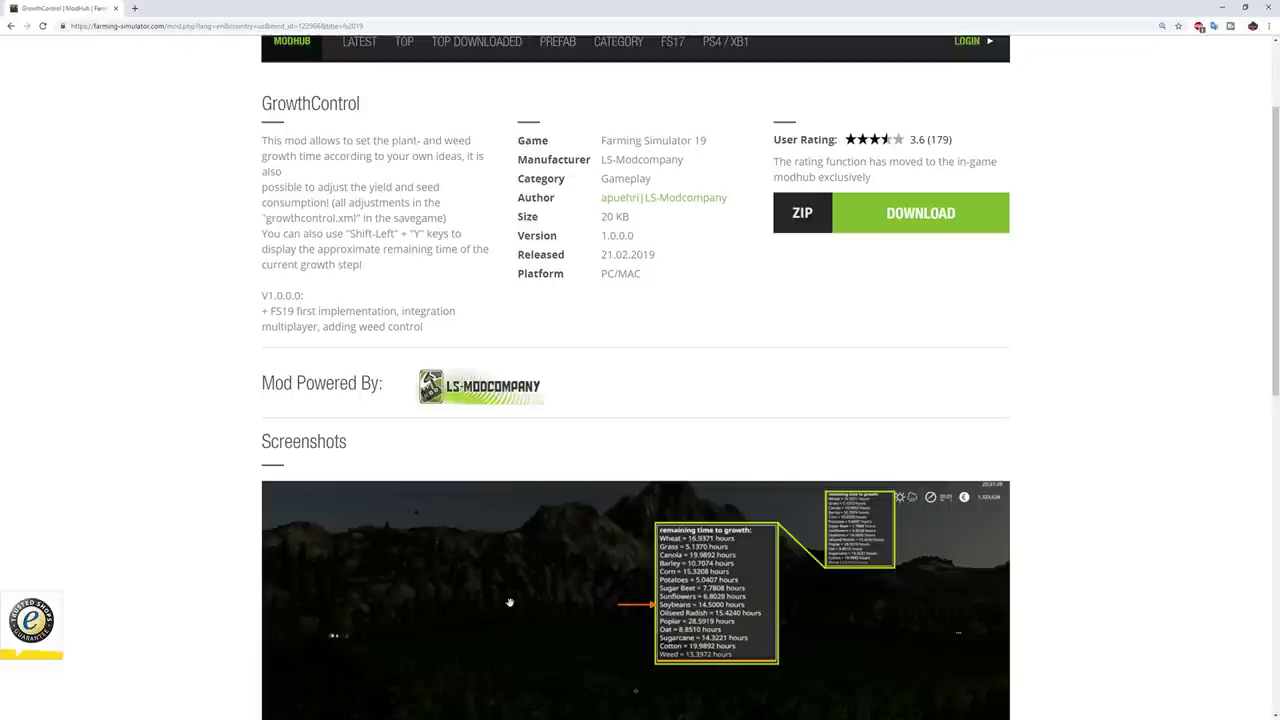
scroll(509, 602, up, 1)
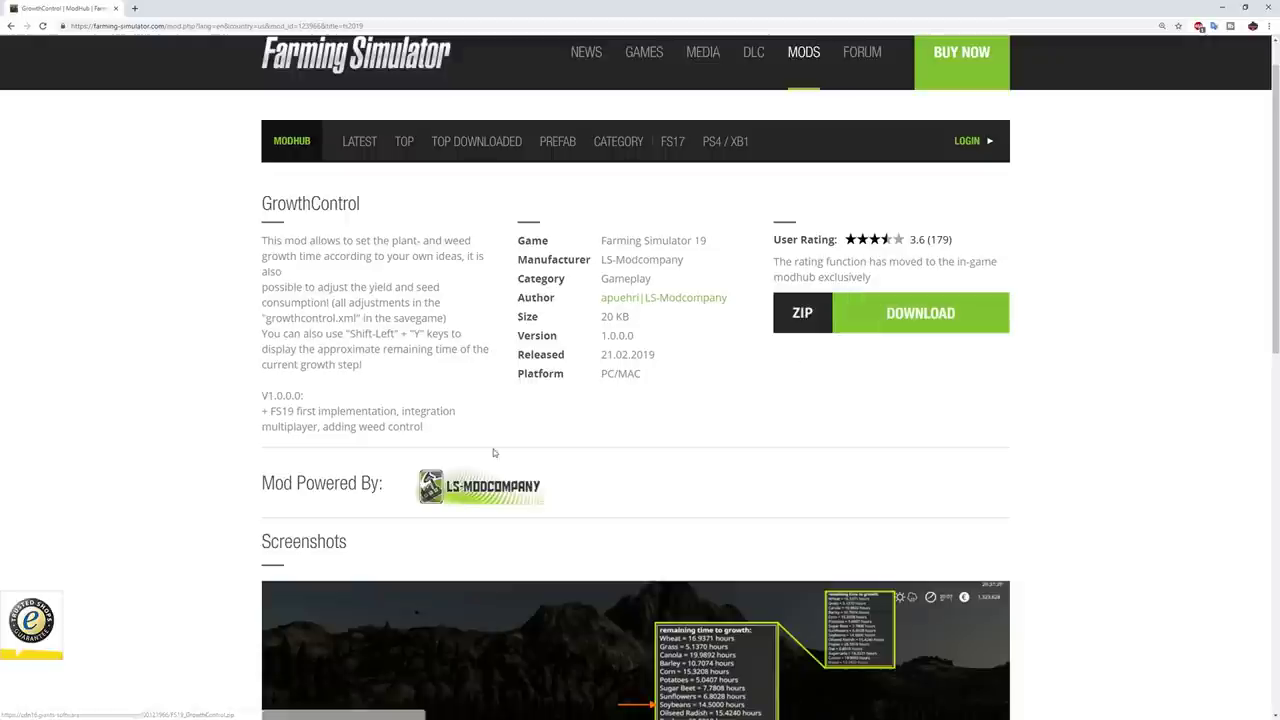
drag(360, 287, 329, 302)
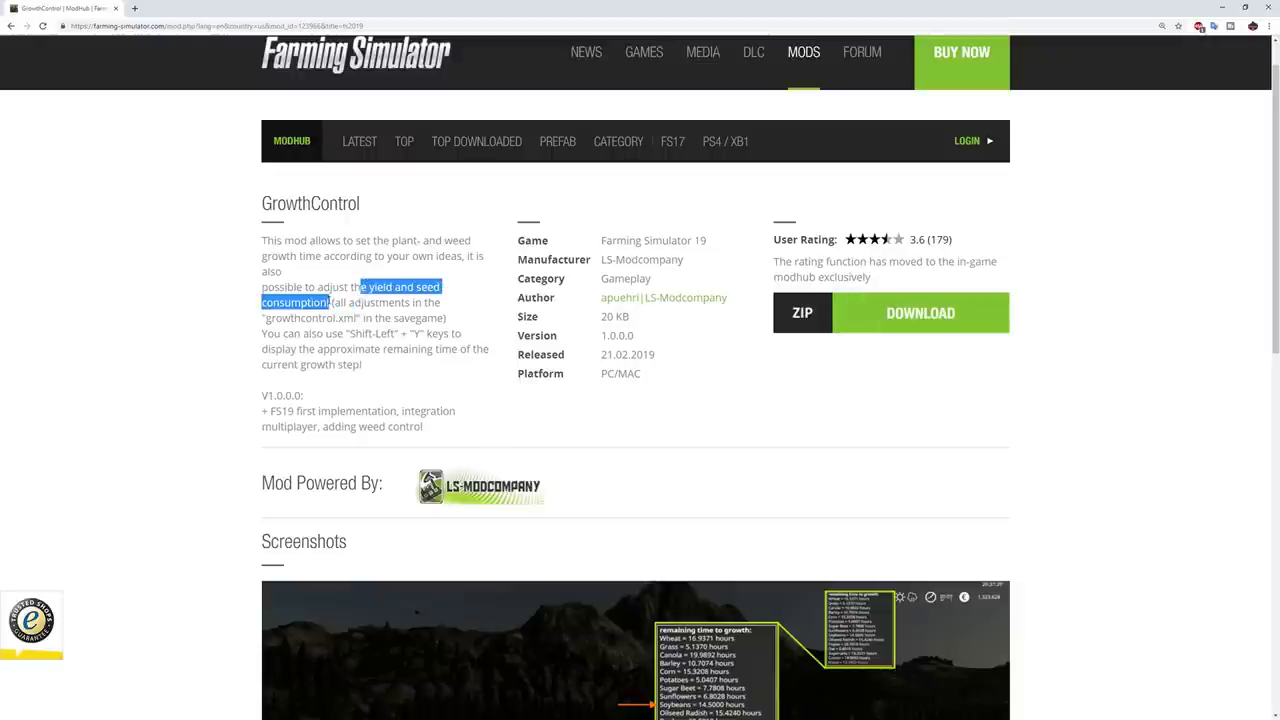
click(329, 303)
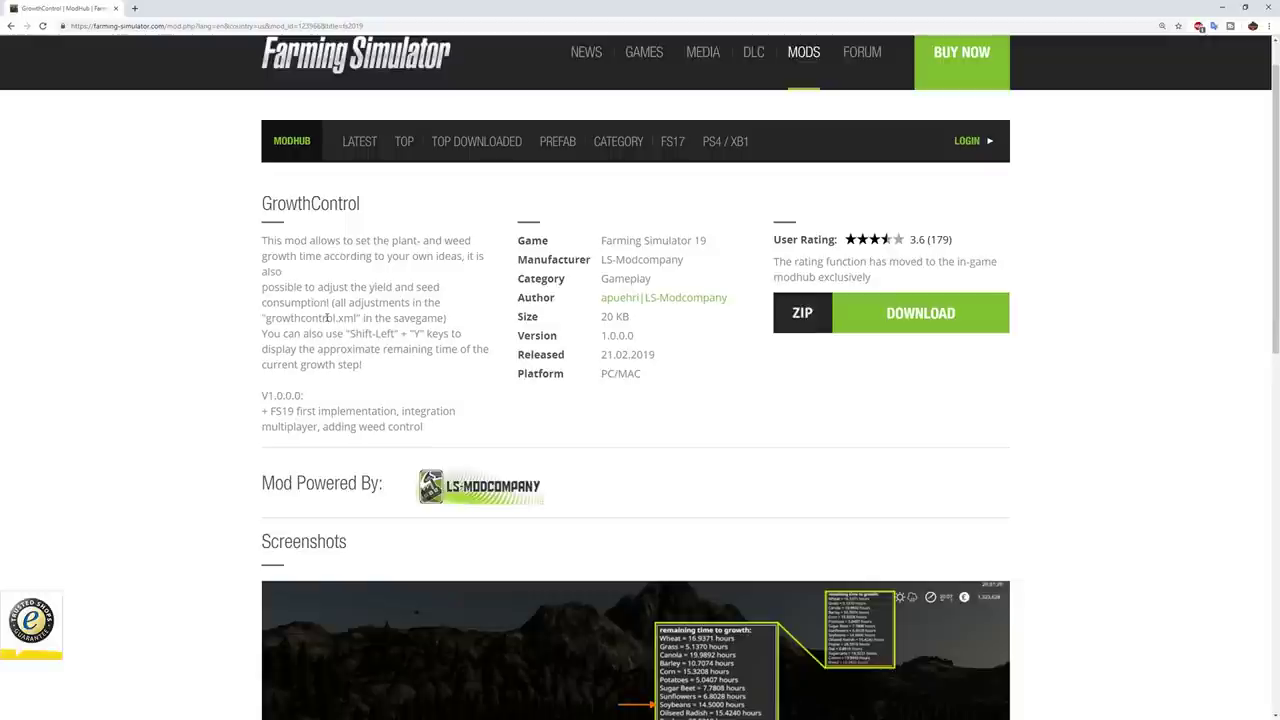
scroll(327, 317, down, 1)
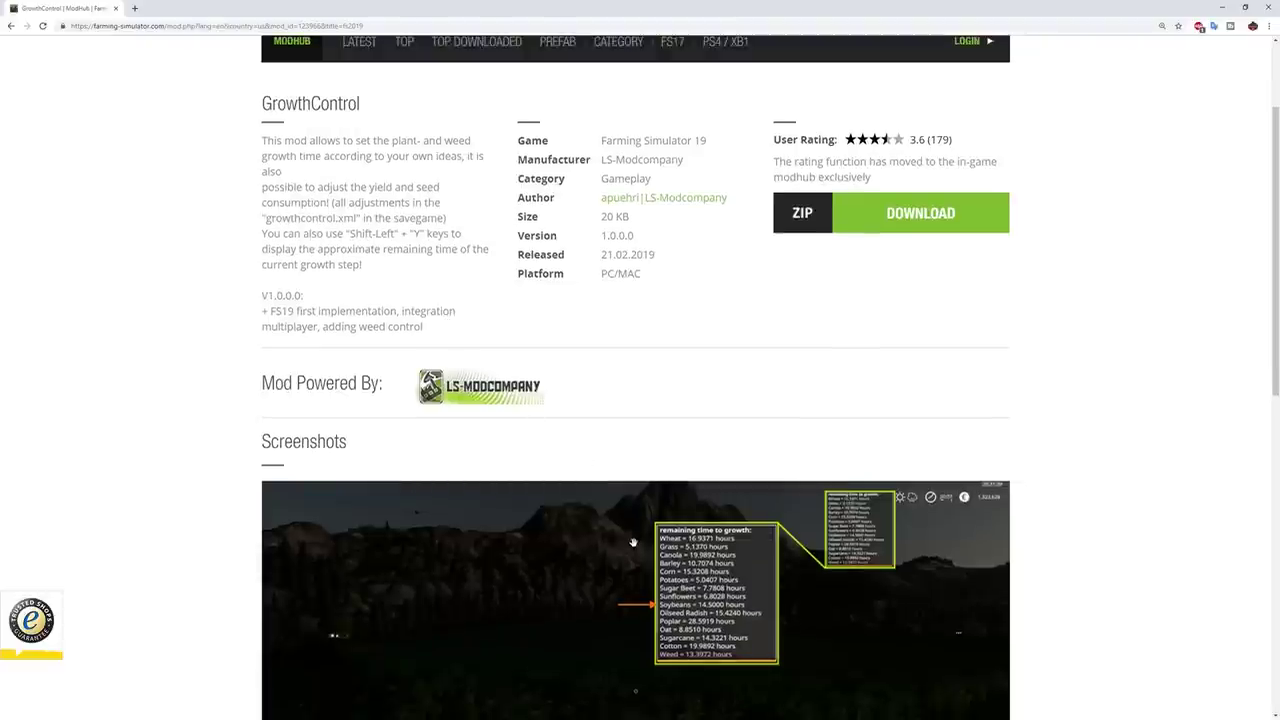
- Switch from the browser to the FarmingSimulator2019 mods folder and locate FS19_GrowthControl.zip and LS19_Krebach.zip
click(1222, 8)
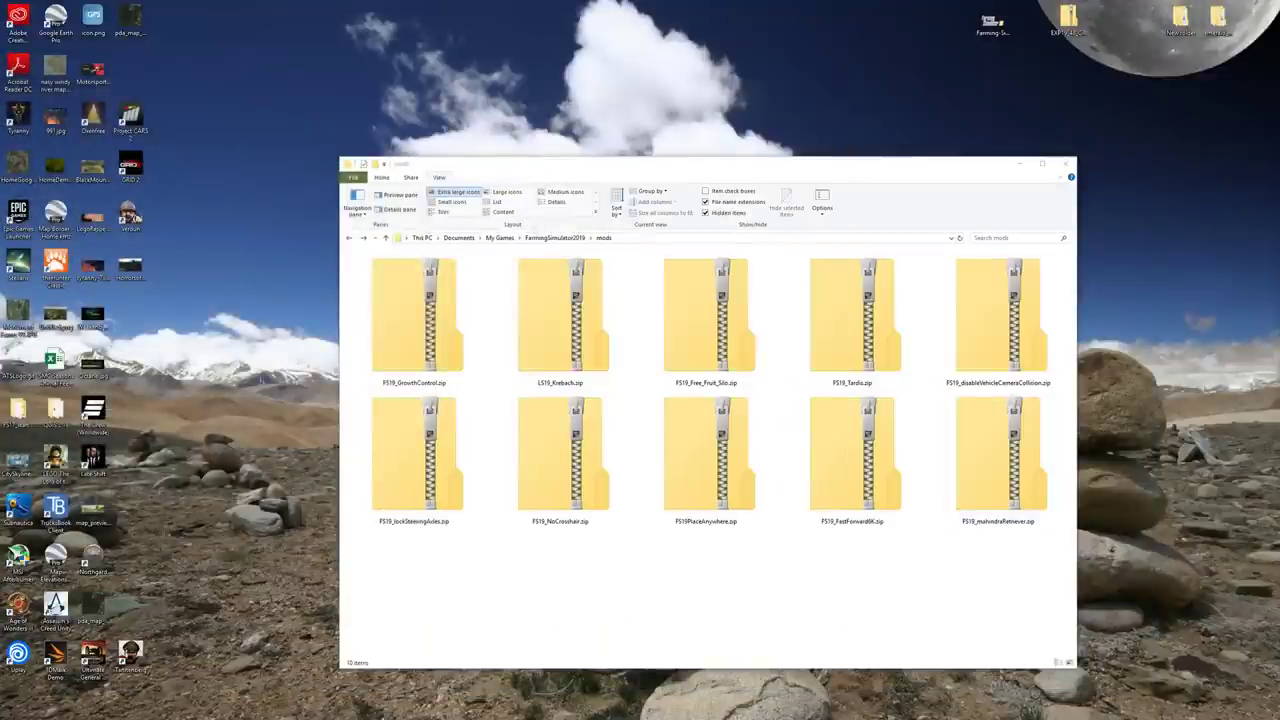
click(590, 603)
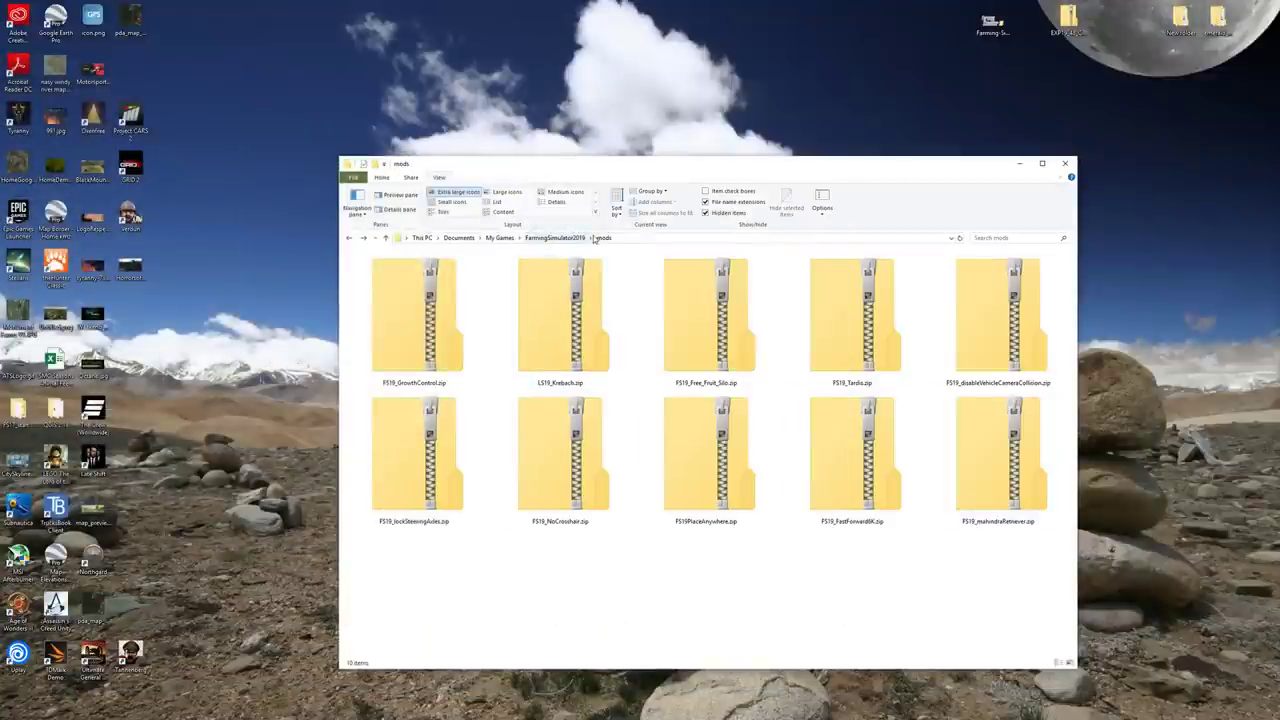
click(575, 327)
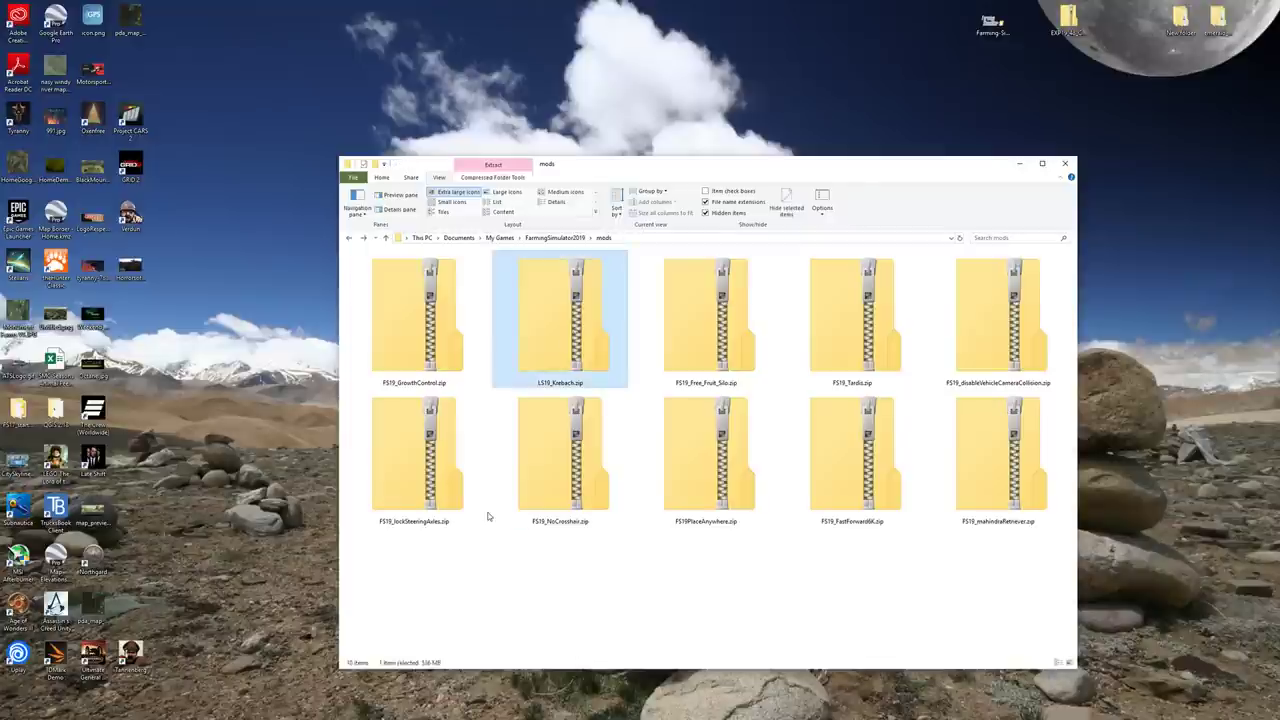
click(453, 386)
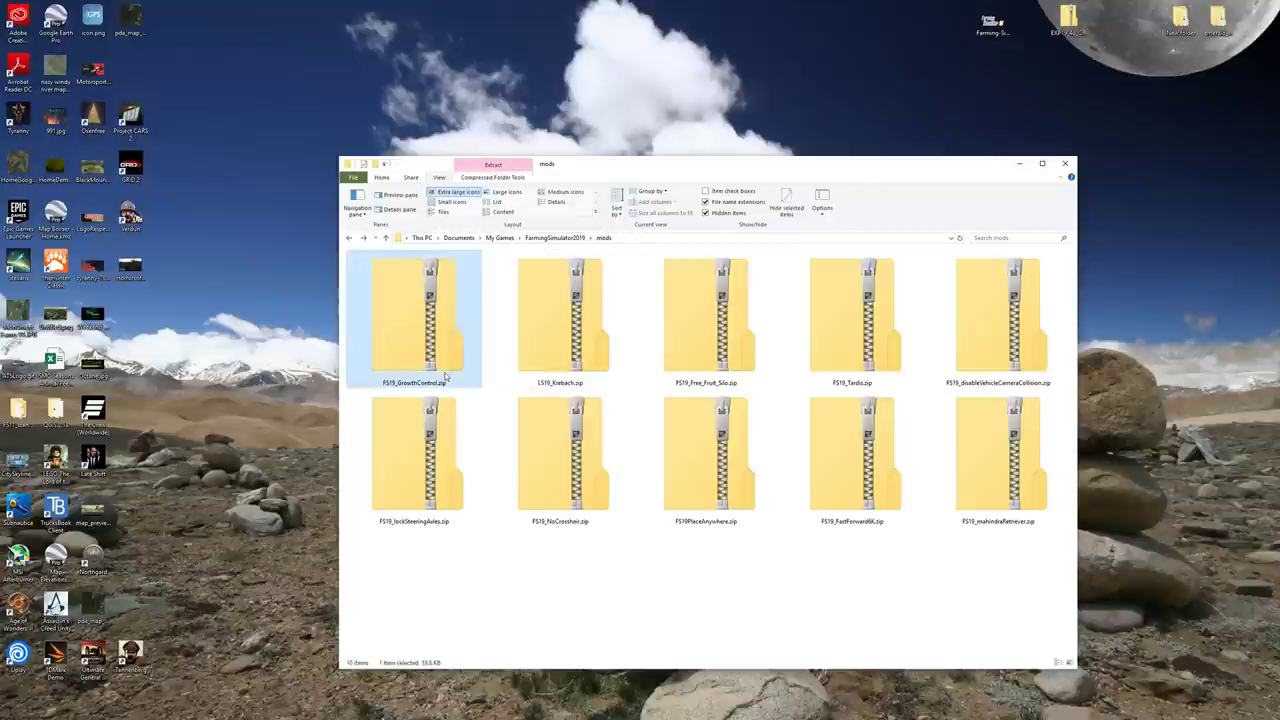
click(420, 618)
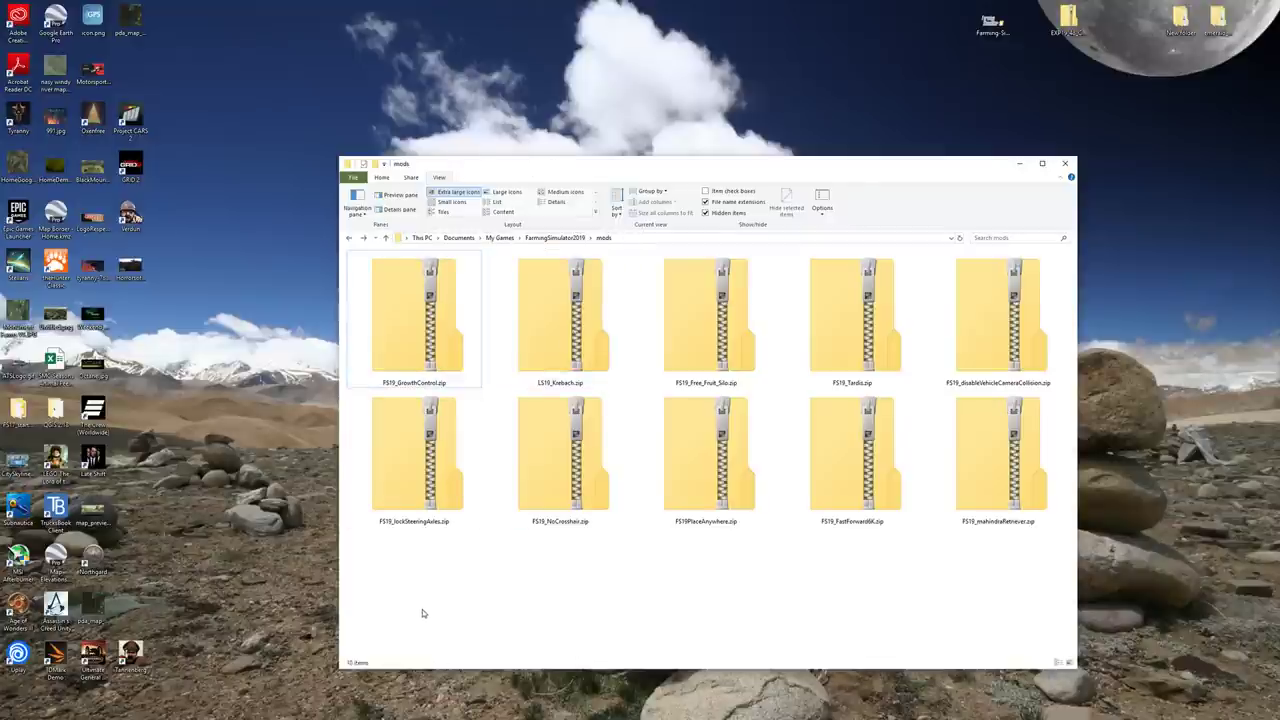
drag(545, 377, 410, 385)
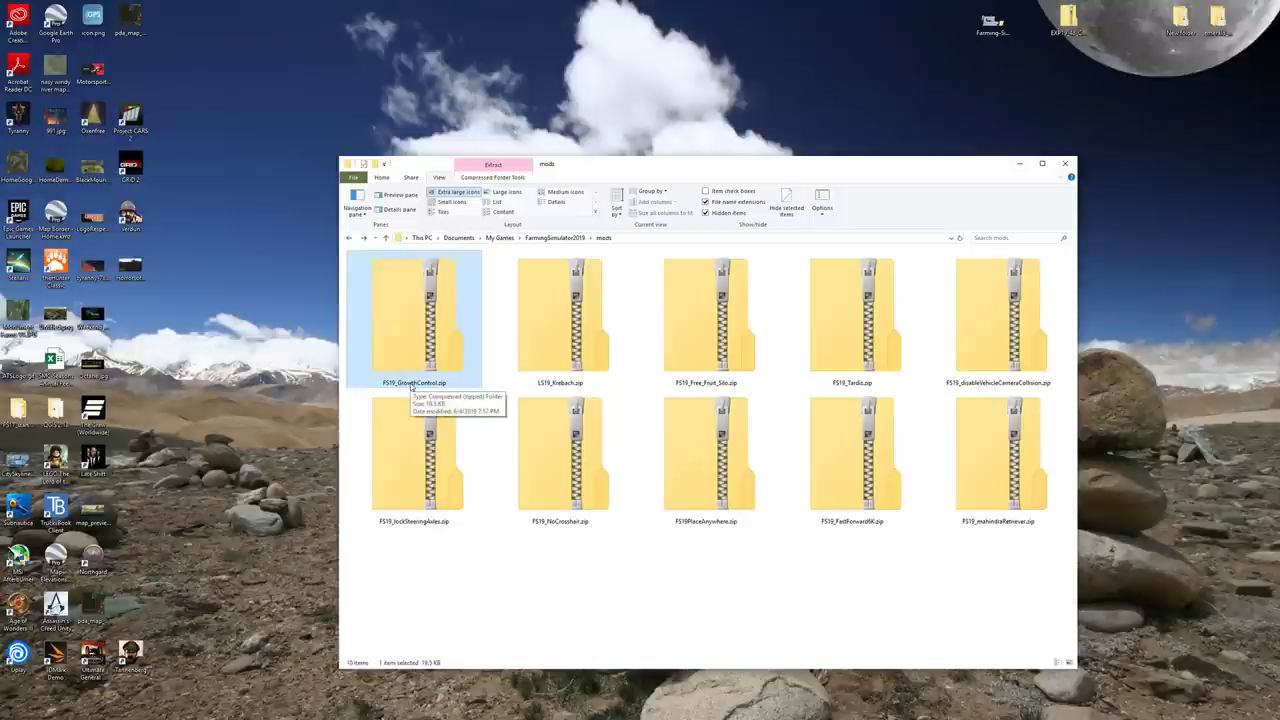
click(540, 373)
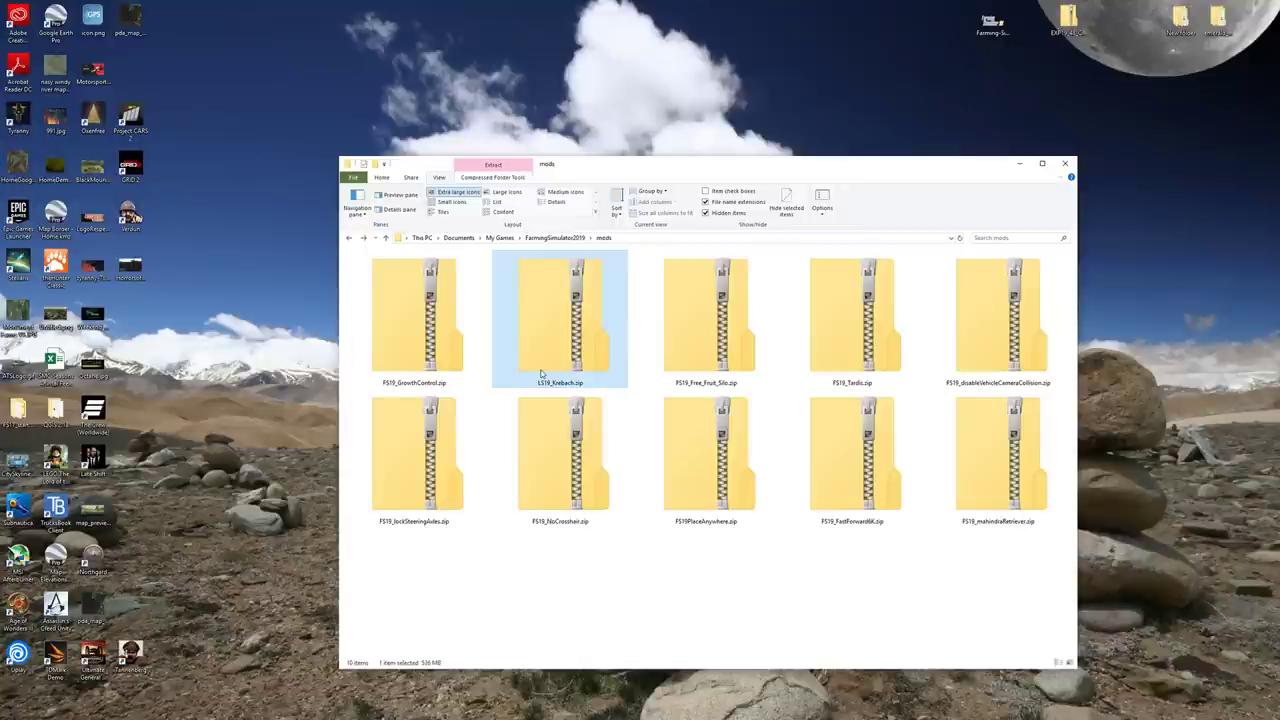
right_click(540, 373)
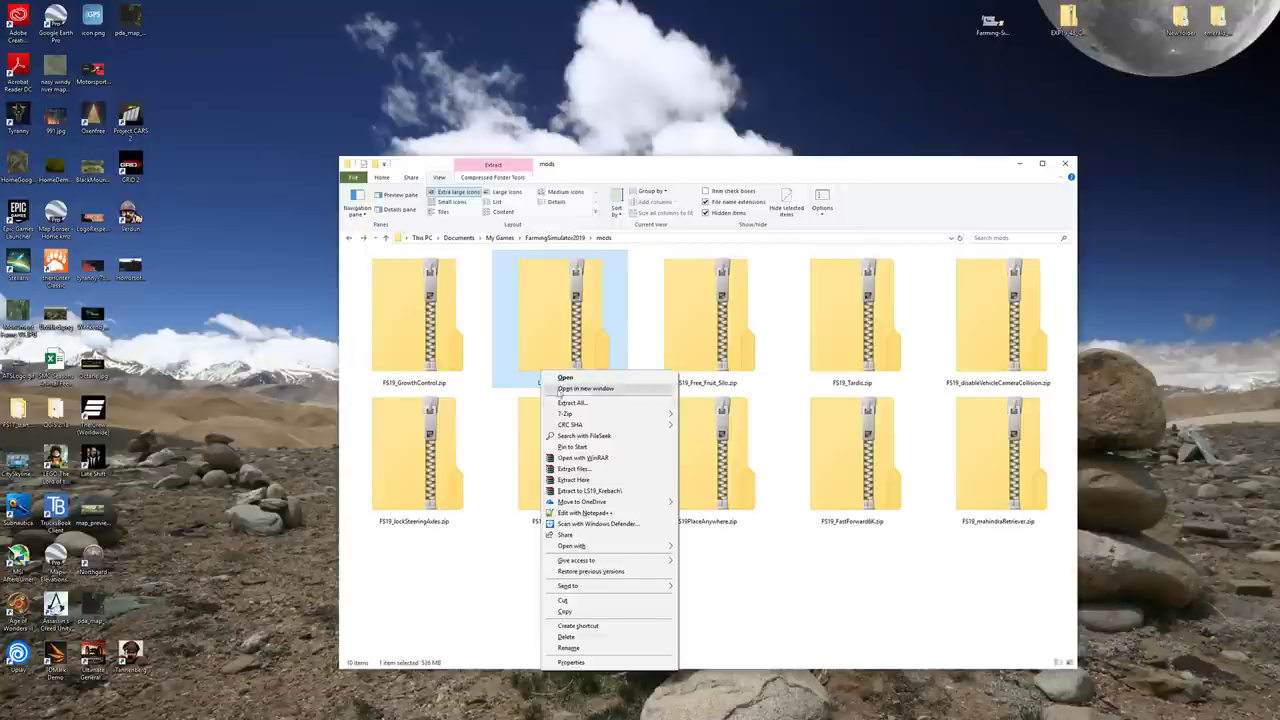
mouse_move(566, 414)
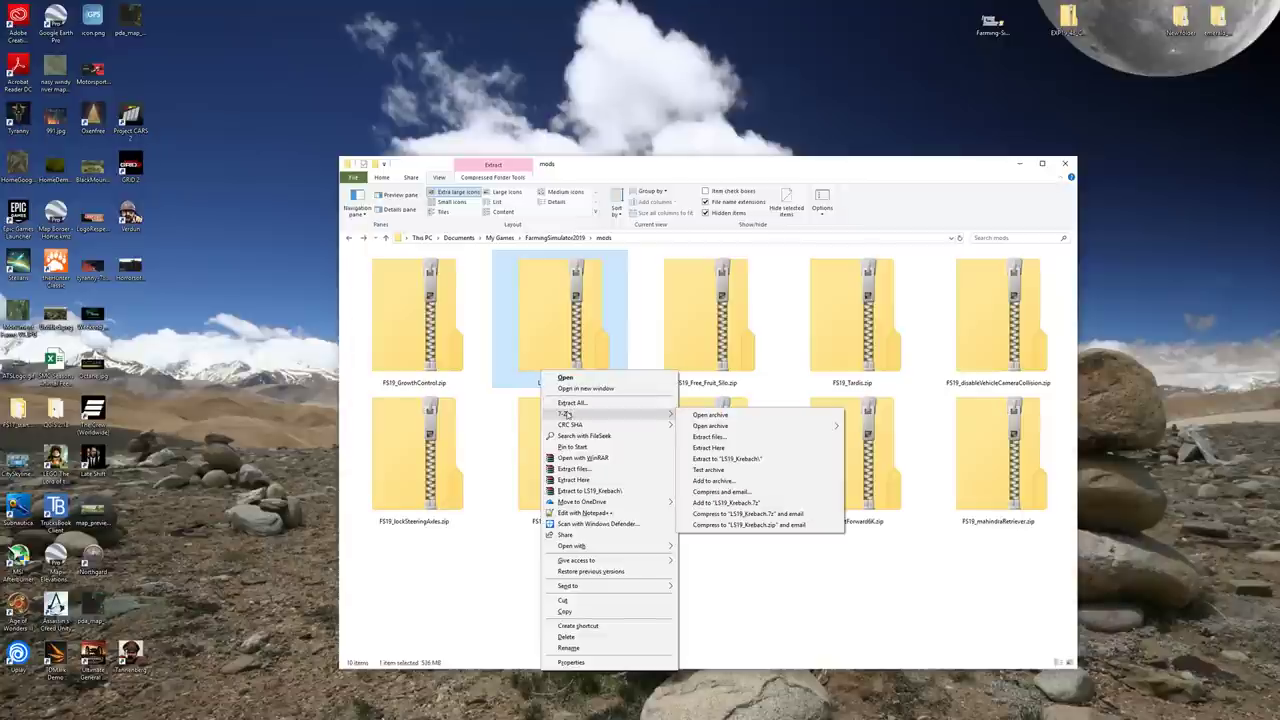
click(725, 553)
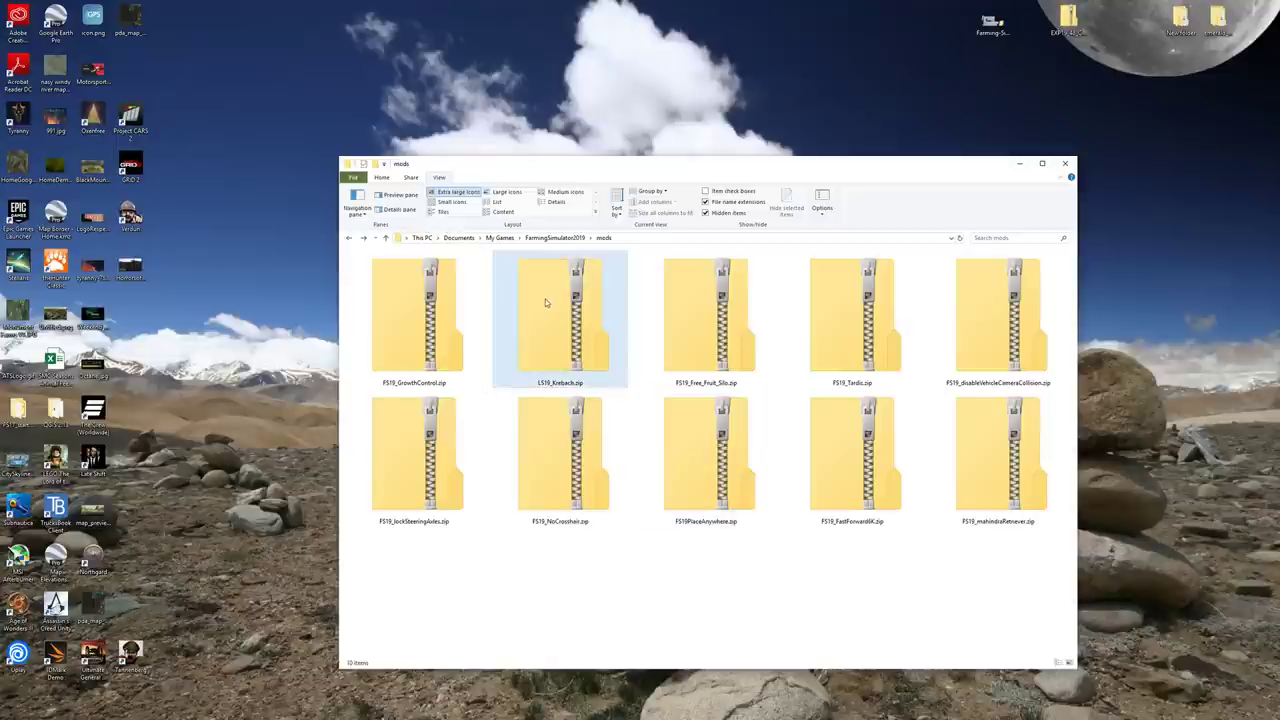
- Extract LS19_Krebach.zip with 7-Zip into its own LS19_Krebach folder inside the mods folder
right_click(546, 302)
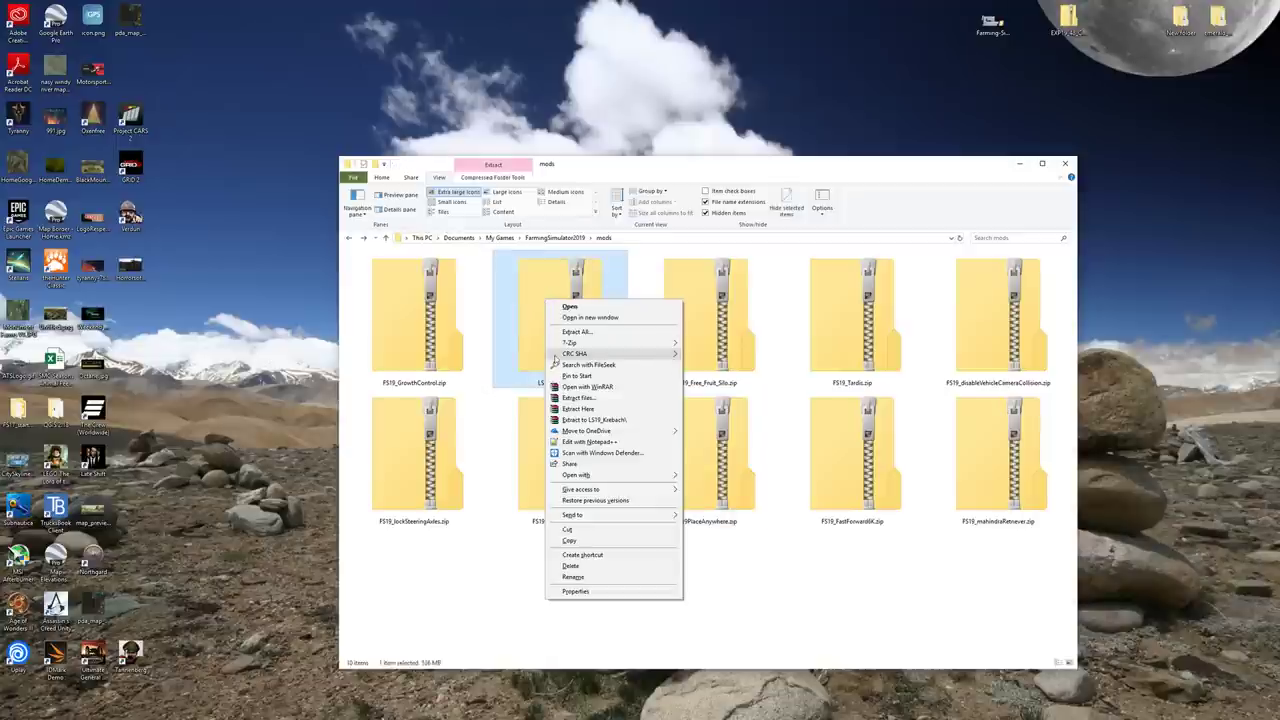
mouse_move(620, 343)
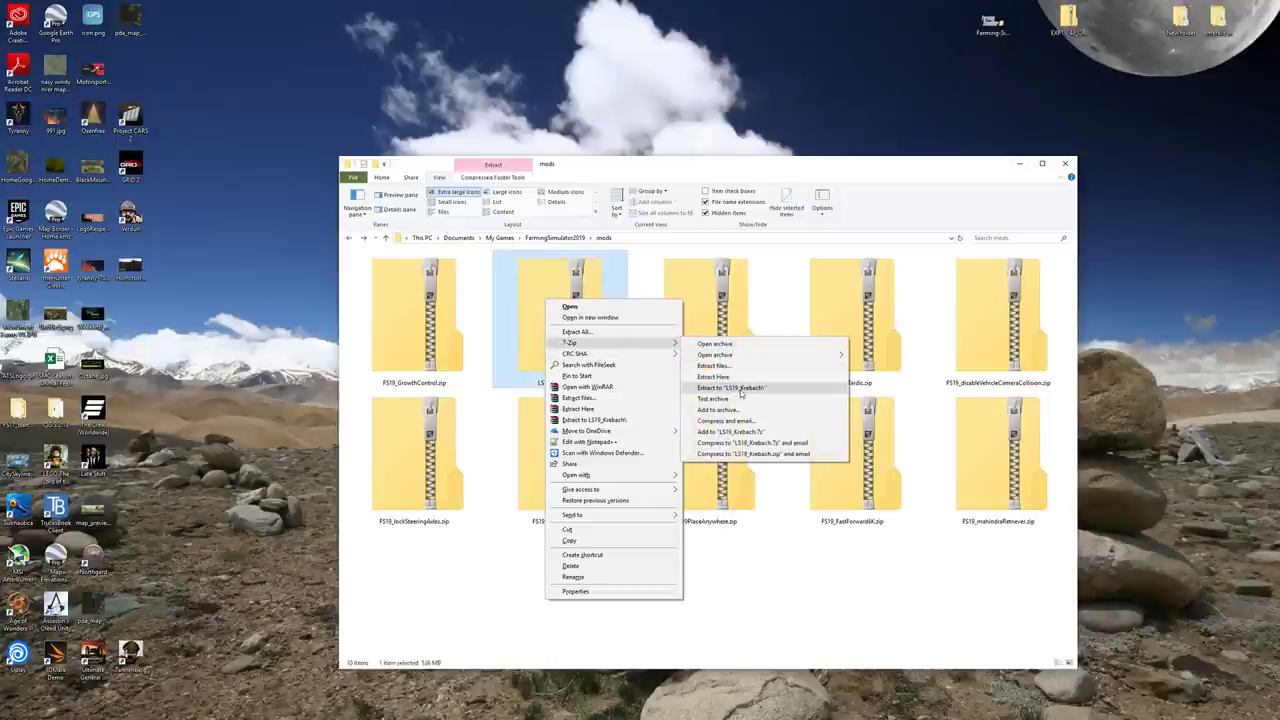
click(740, 389)
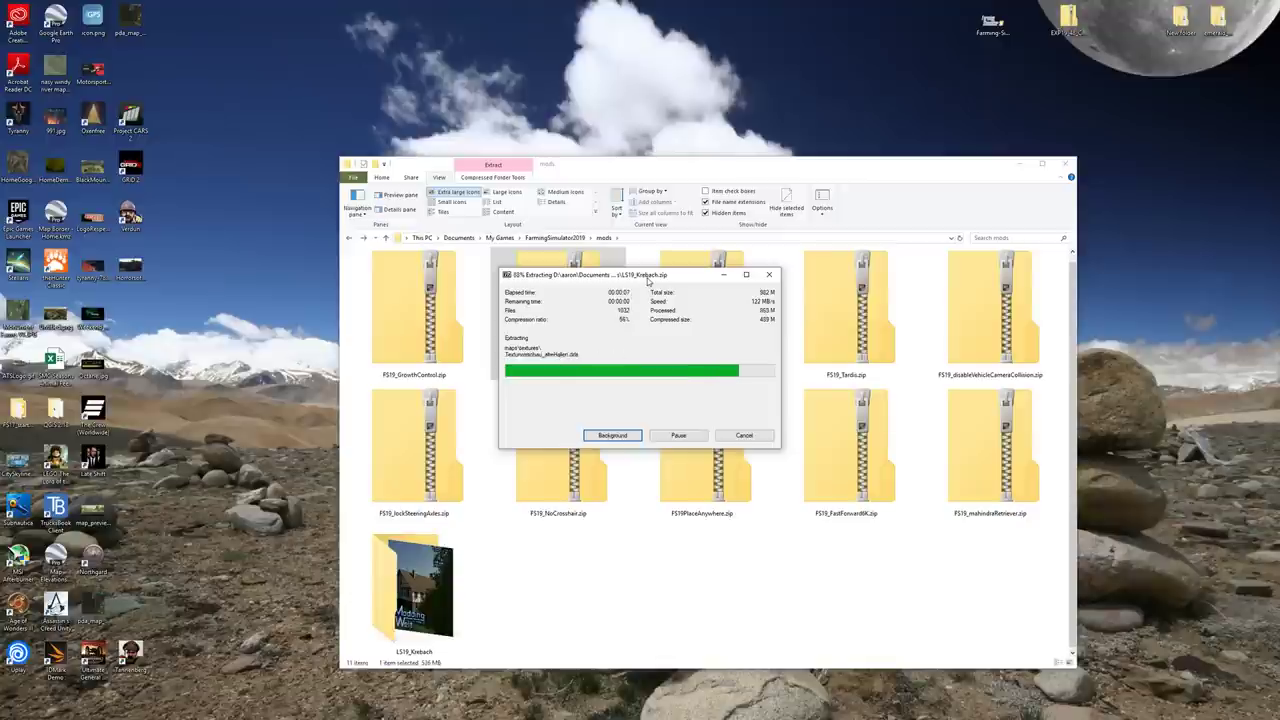
- Open maps_fruitTypes.xml from the maps\xml subfolder of the extracted LS19_Krebach folder in Notepad++
double_click(445, 605)
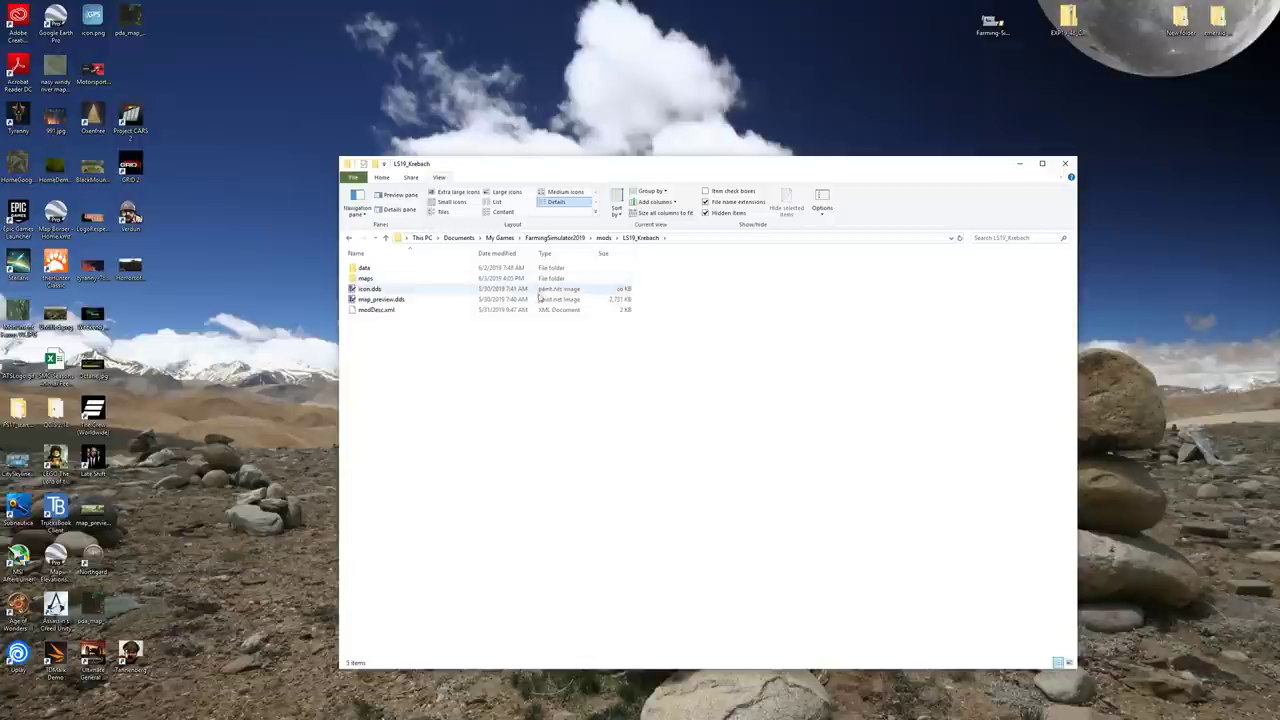
double_click(369, 279)
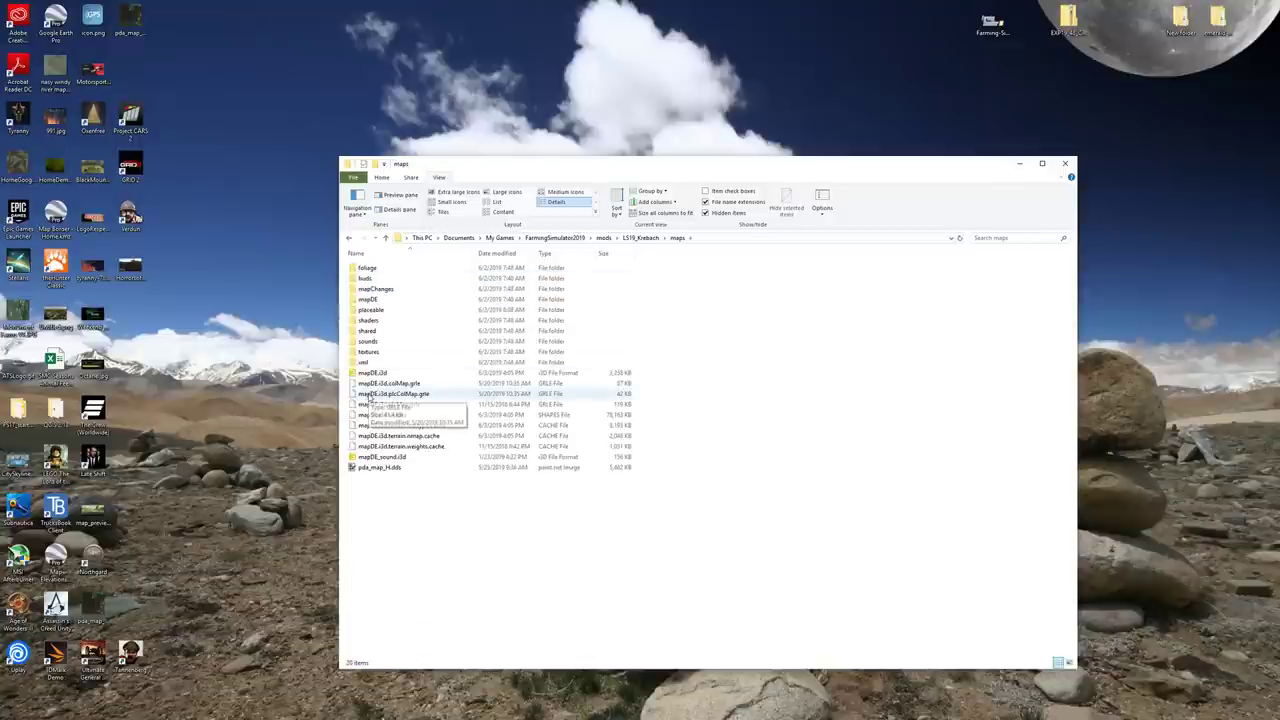
double_click(366, 362)
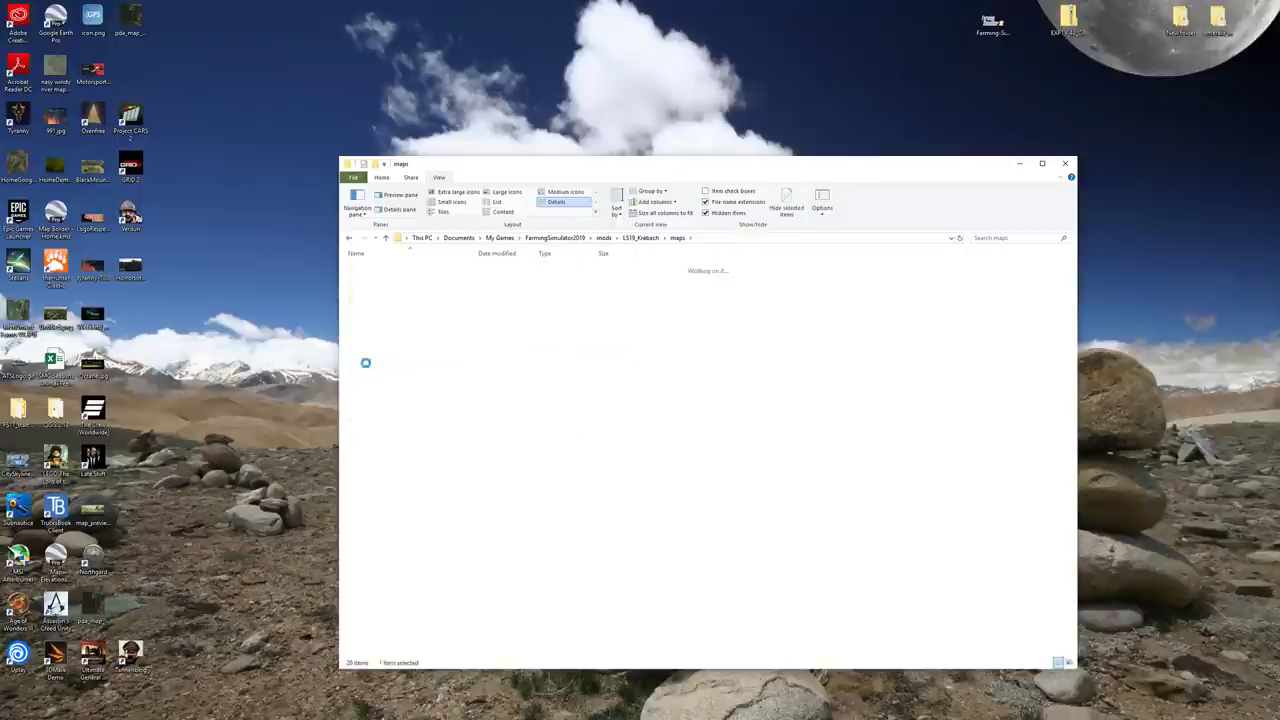
click(380, 387)
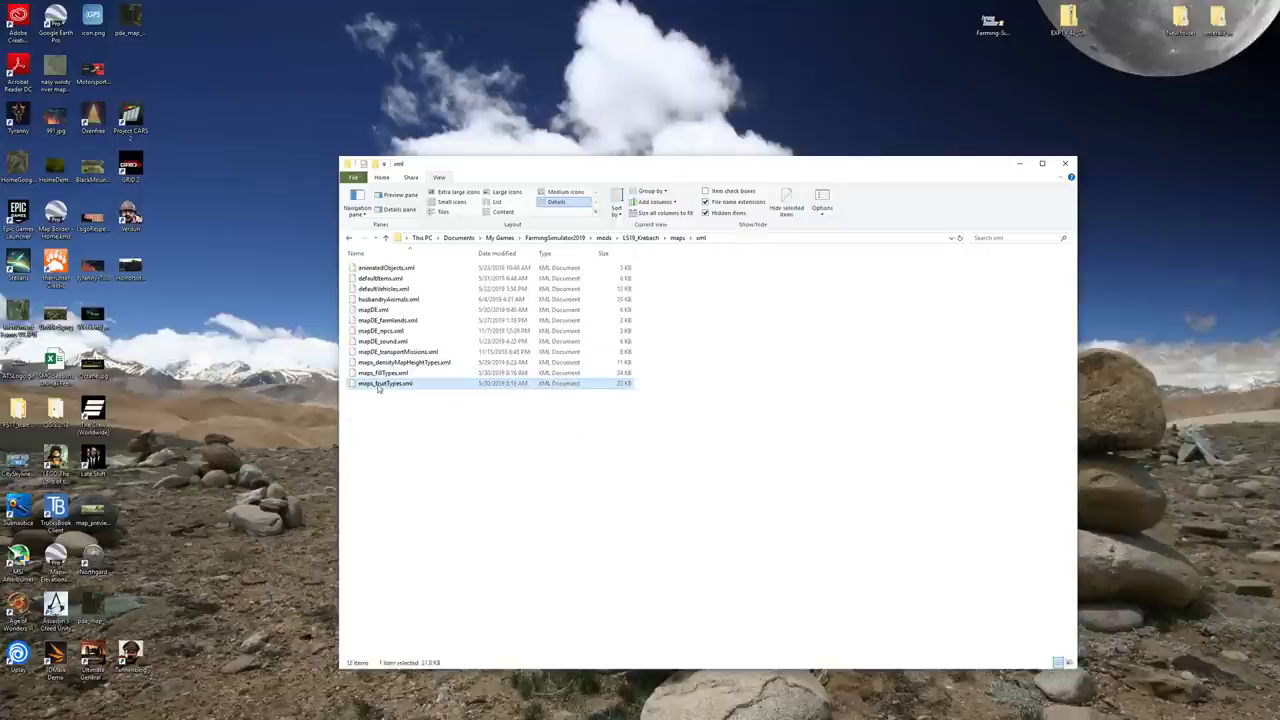
right_click(379, 389)
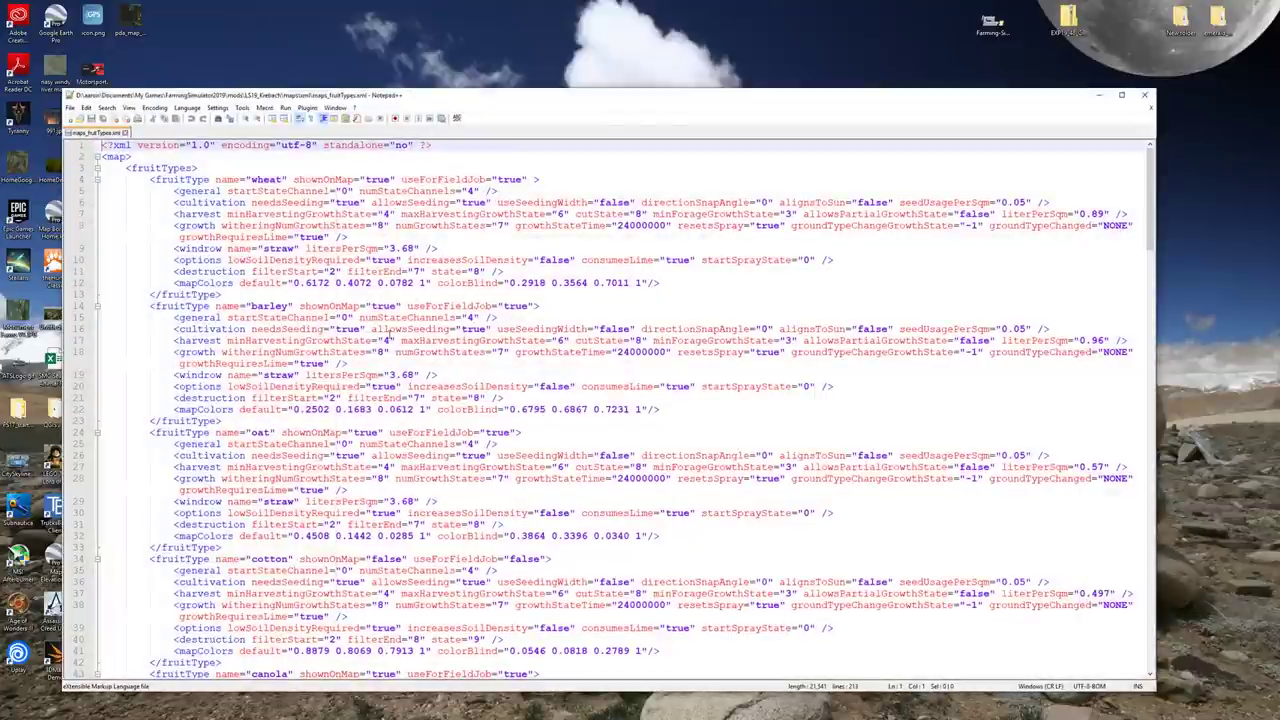
- Review the crop definitions in maps_fruitTypes.xml down to the section commented "New fruitType"
drag(422, 100, 463, 85)
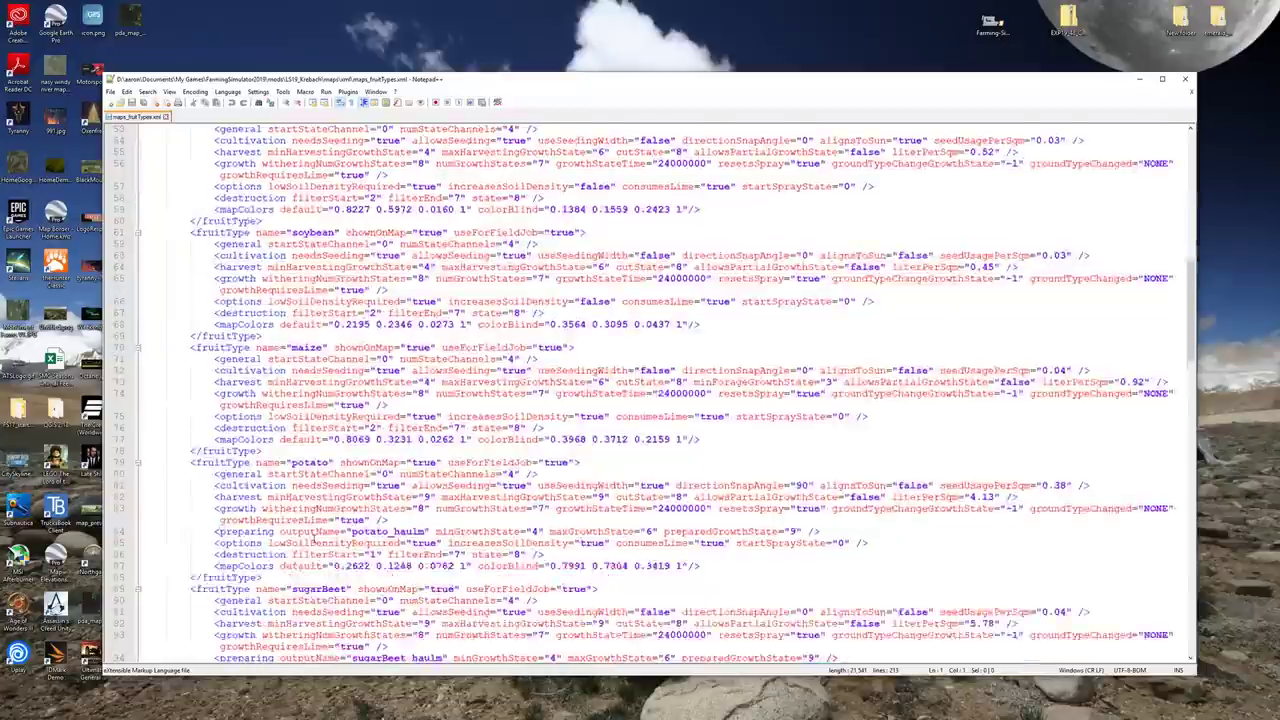
scroll(314, 538, down, 7)
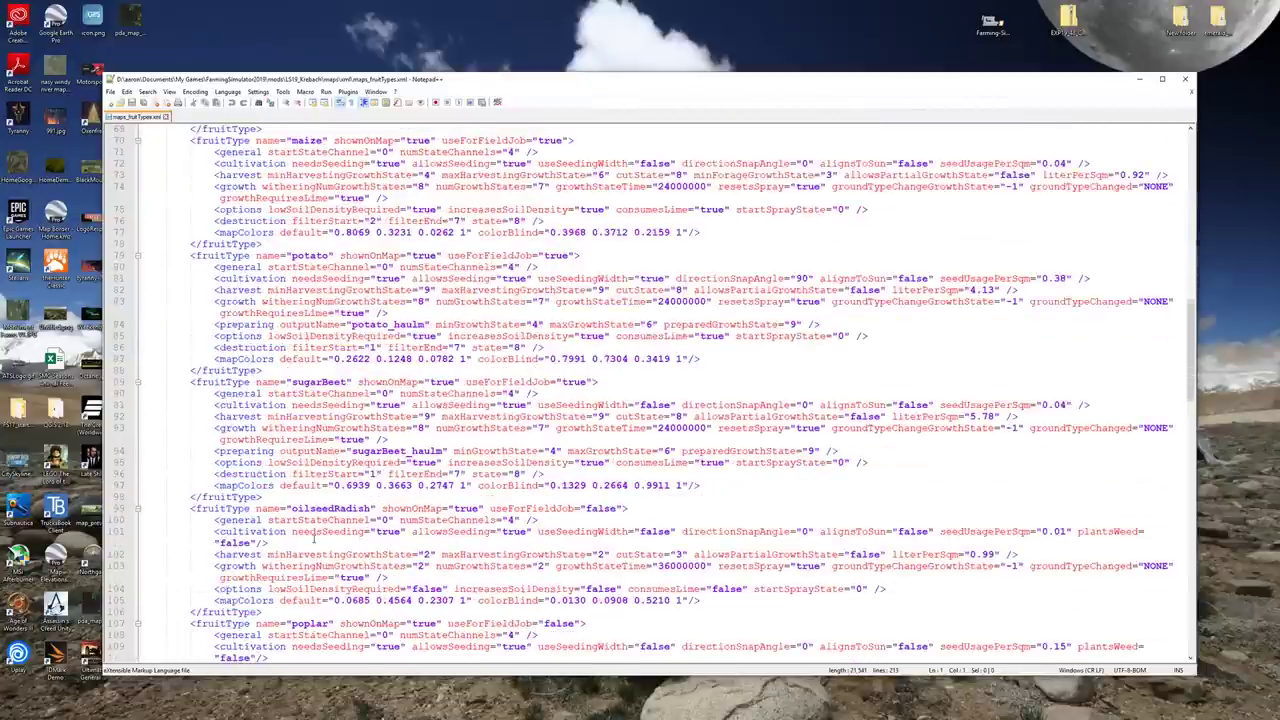
scroll(314, 538, down, 6)
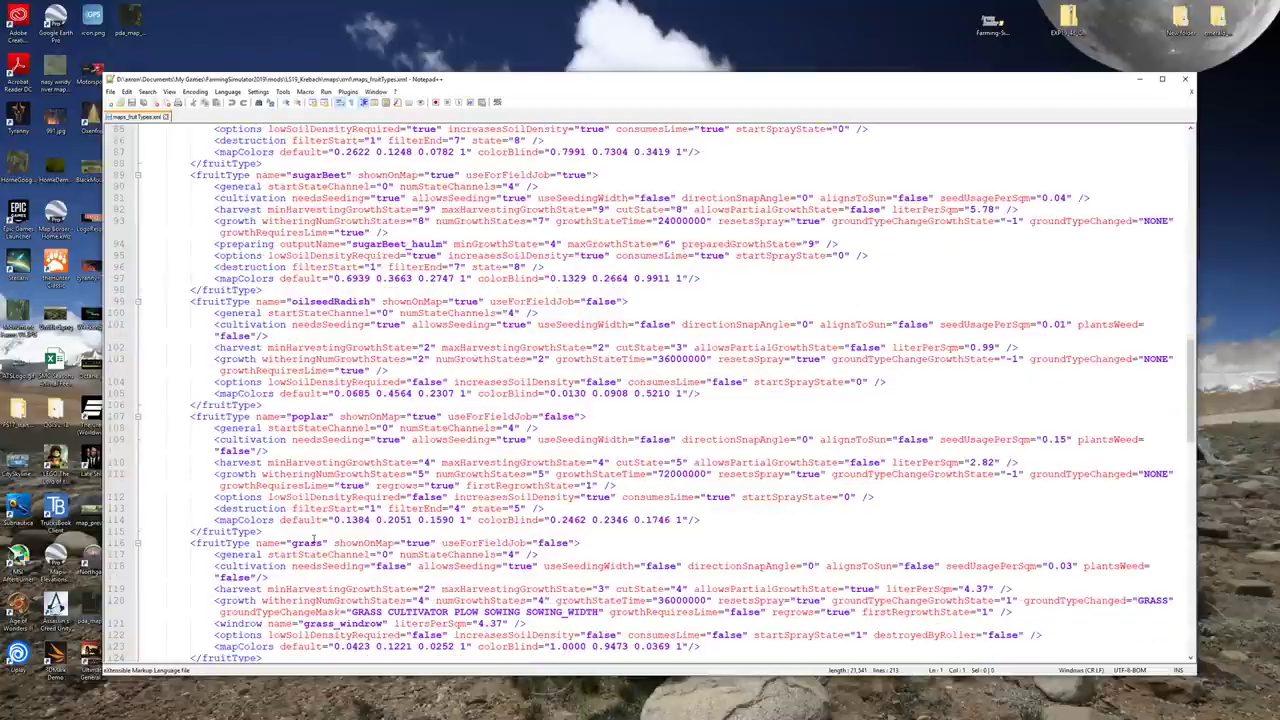
scroll(314, 538, down, 1)
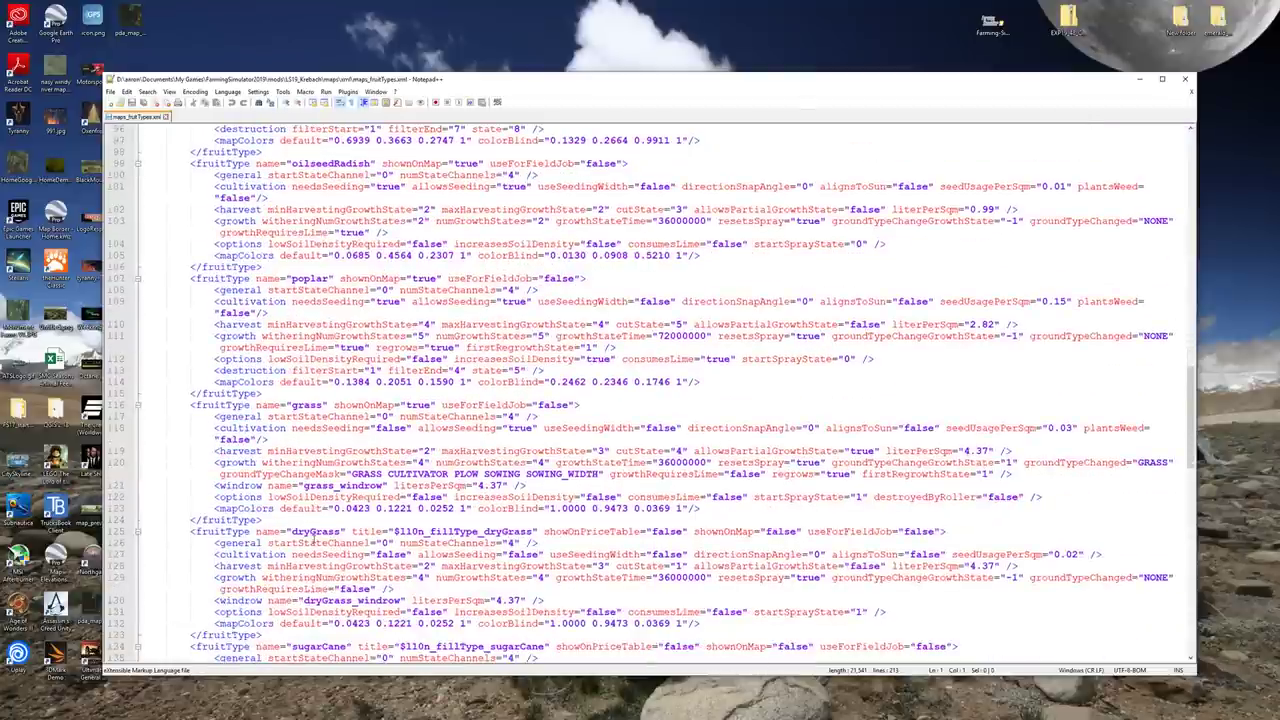
scroll(314, 538, down, 5)
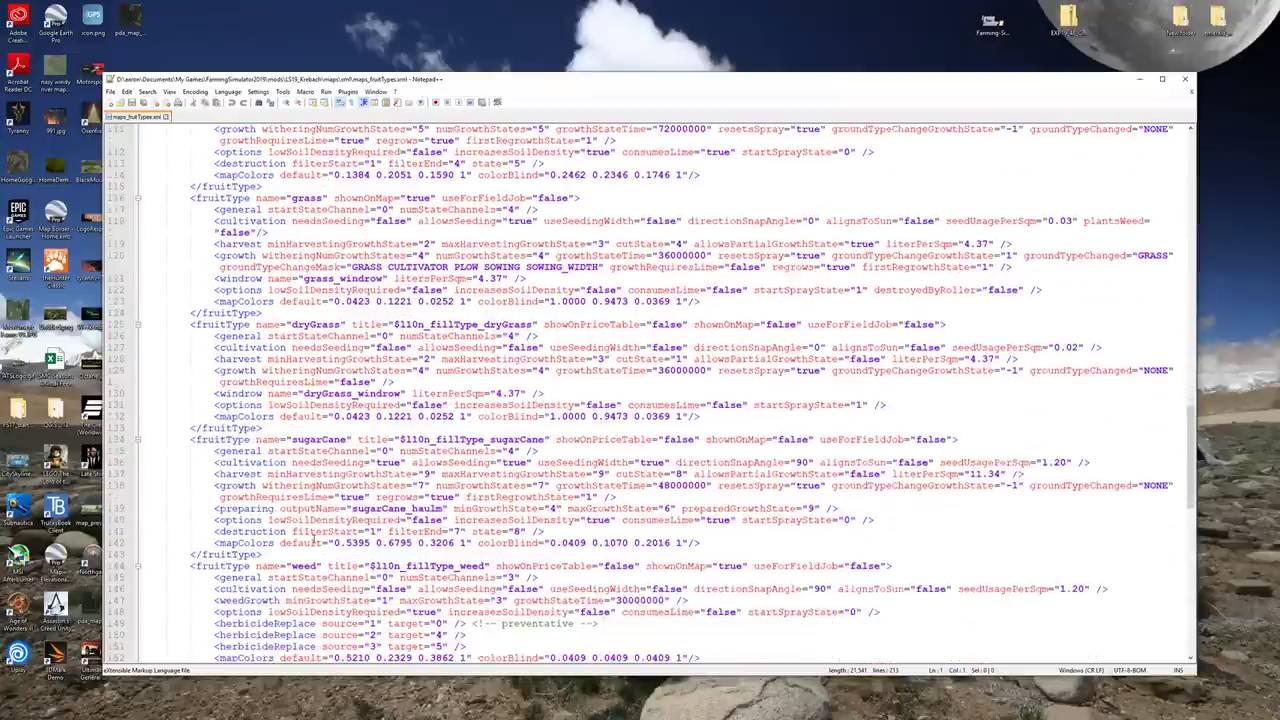
scroll(314, 538, down, 1)
scroll(314, 538, down, 9)
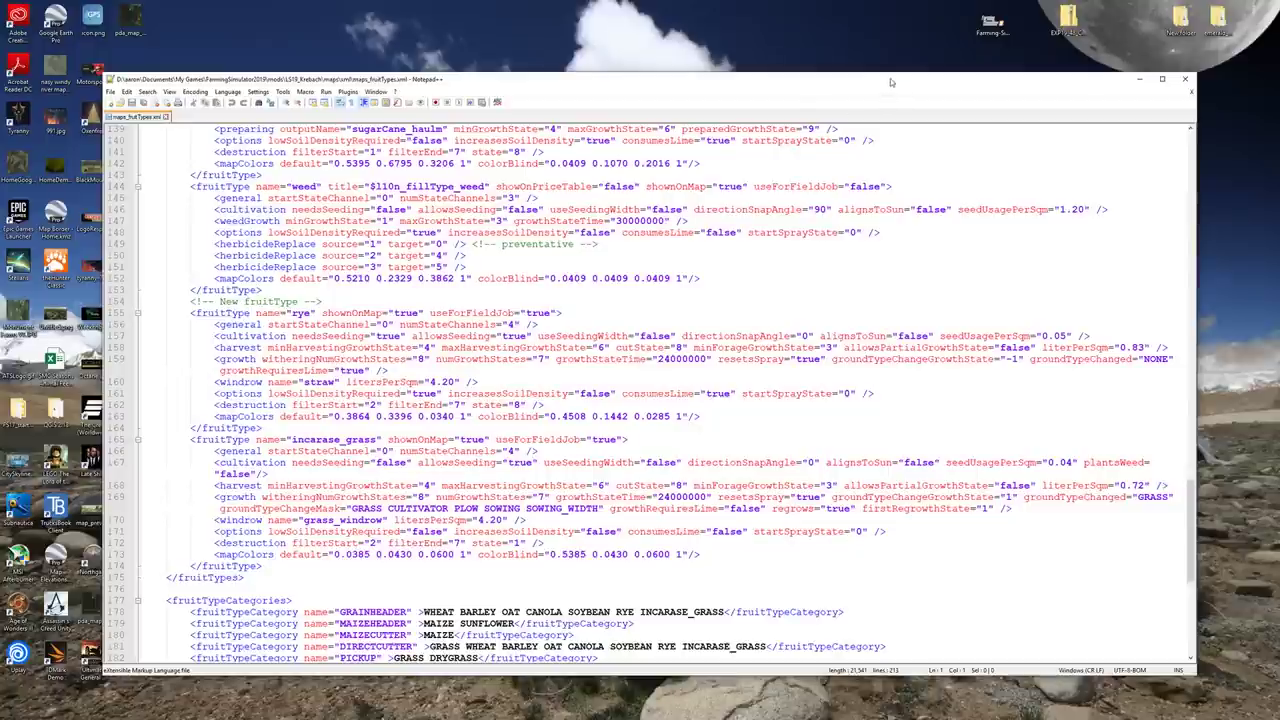
- Return to the FarmingSimulator2019 folder in File Explorer and open FS19_The_Old_Stream_Farm.zip from the oldstreams_mods folder
drag(1054, 85, 1099, 298)
click(906, 169)
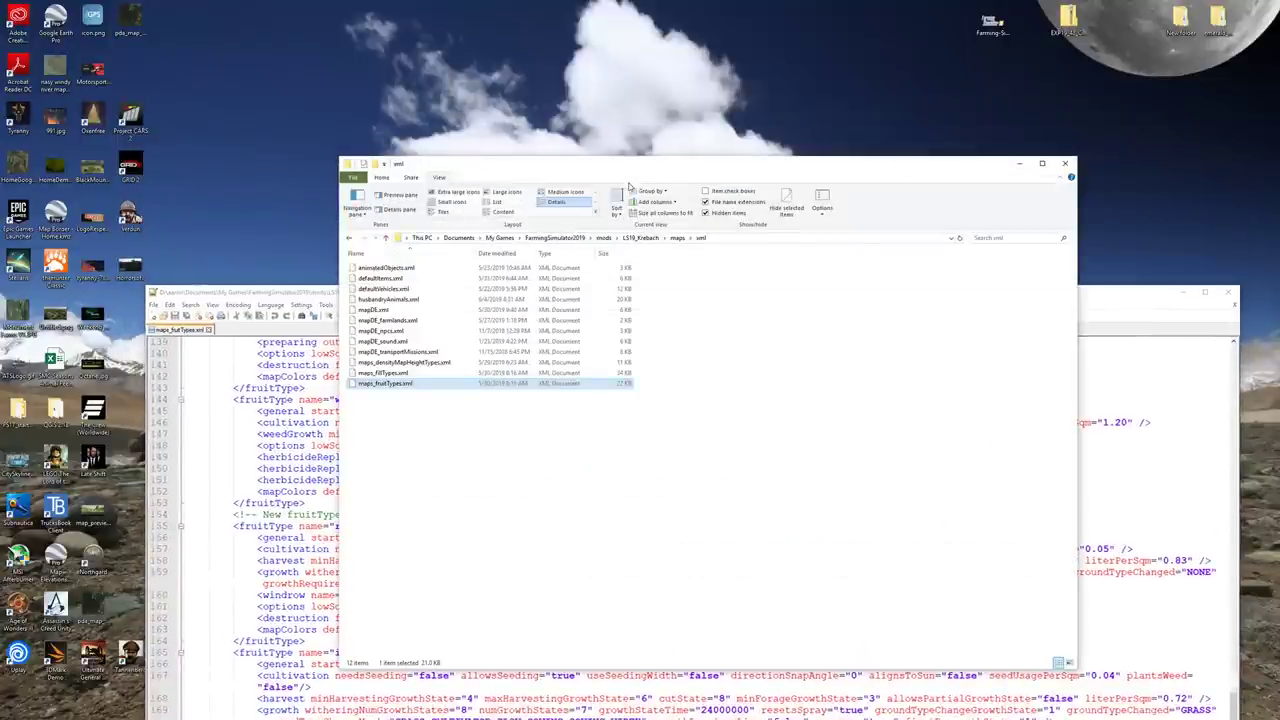
click(603, 238)
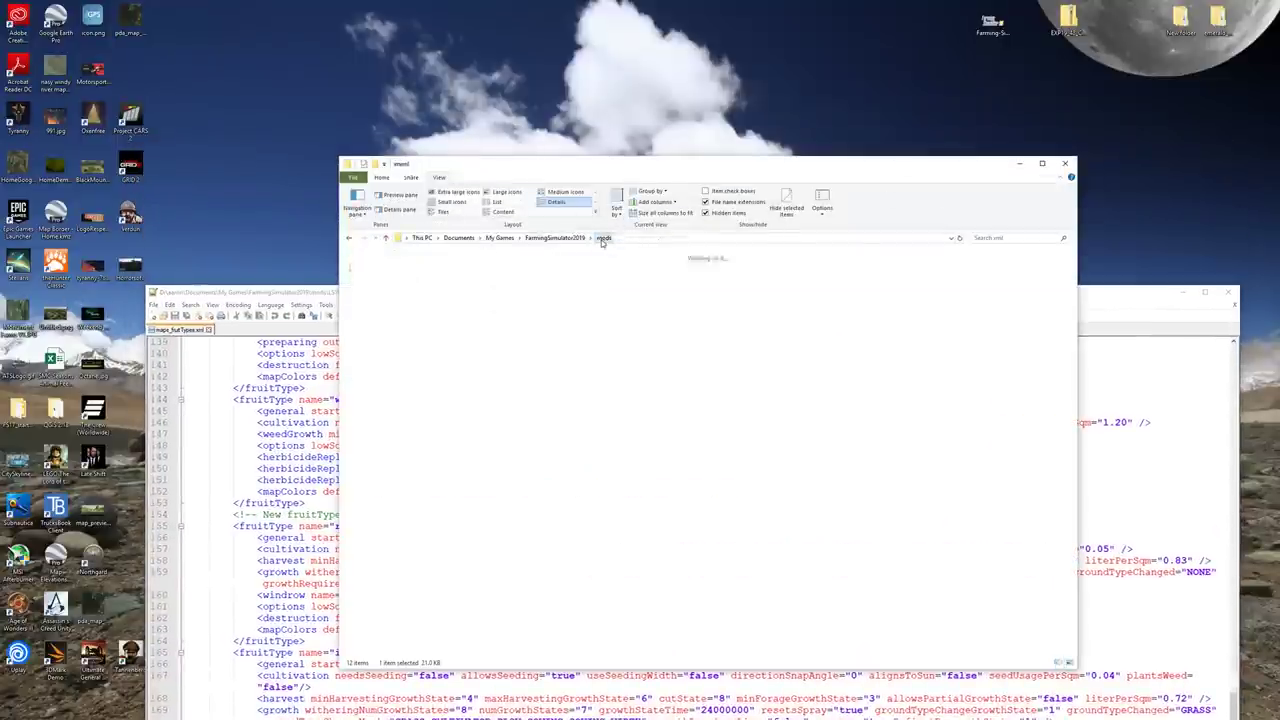
click(555, 238)
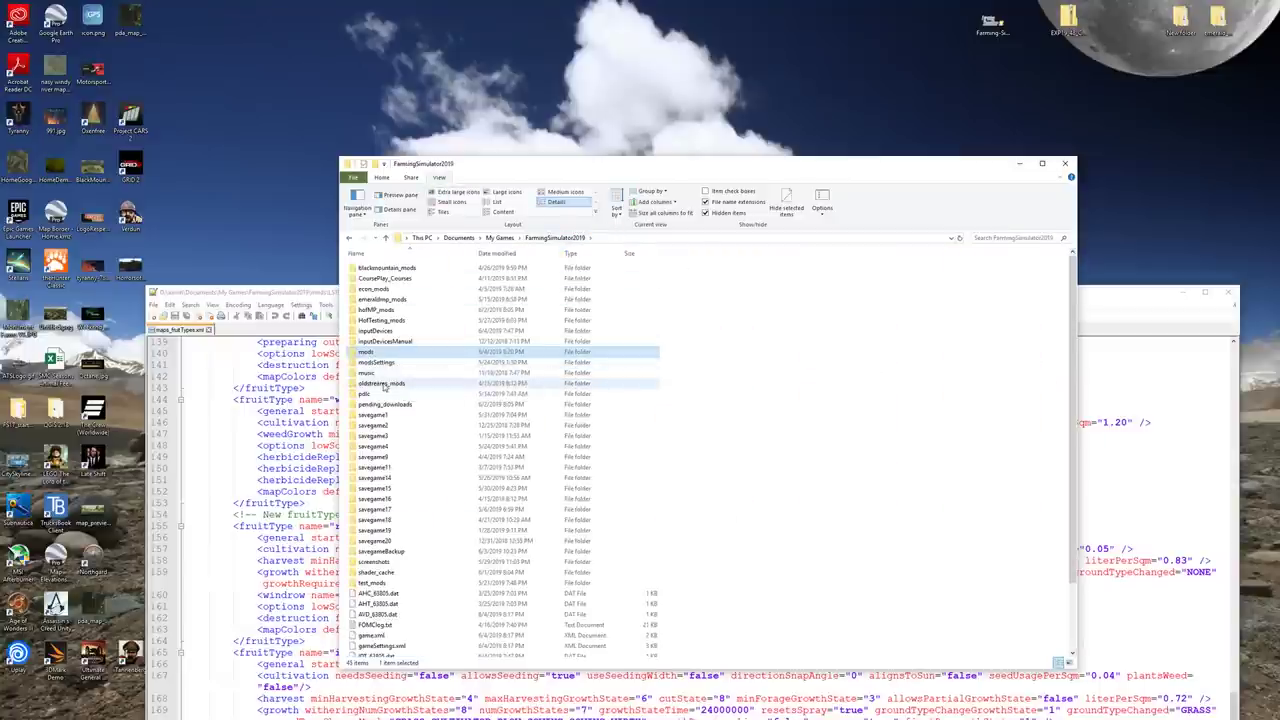
double_click(384, 385)
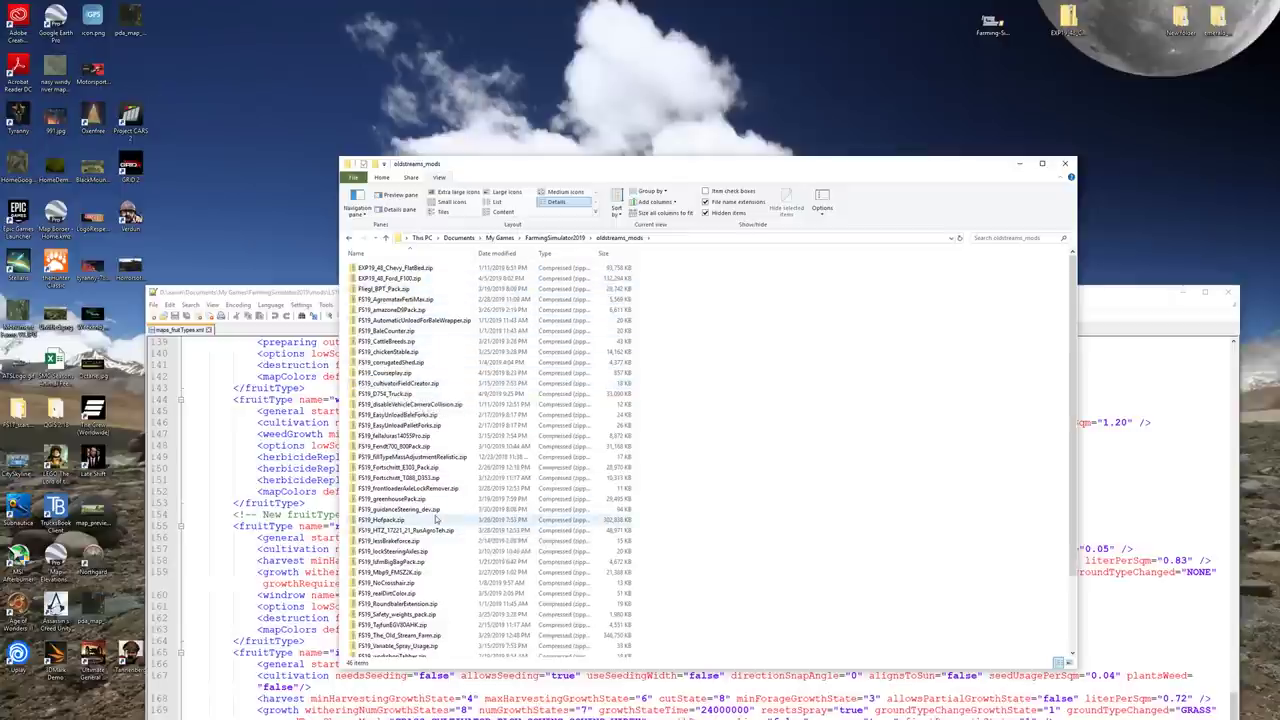
double_click(393, 634)
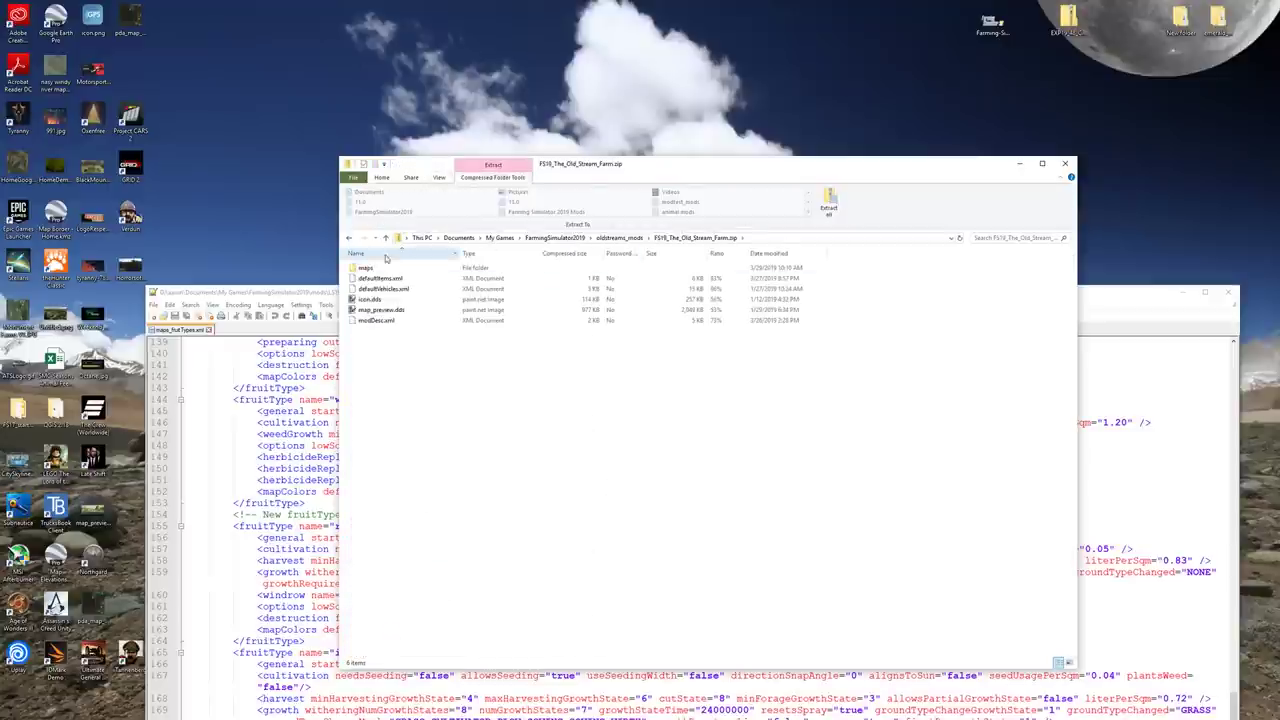
- Check the maps folder of the Old Stream Farm archive, including its mapDE and textures subfolders, for a fruit types file
double_click(376, 268)
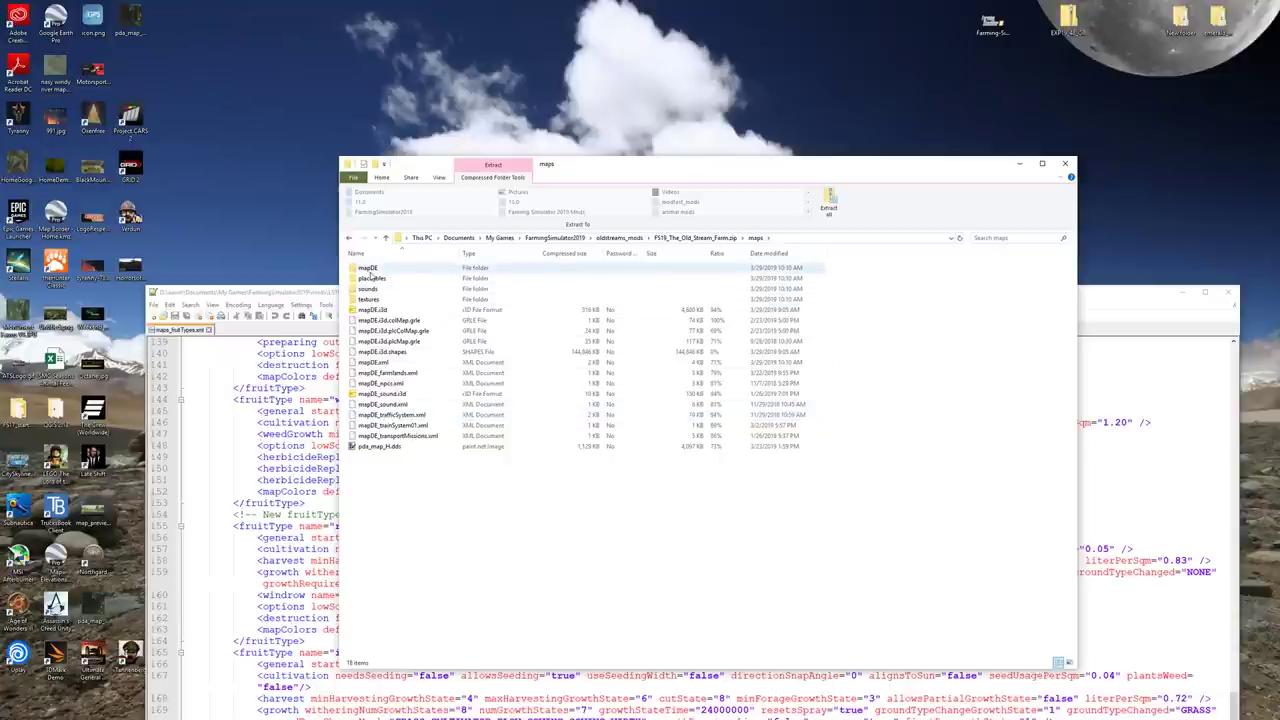
double_click(370, 269)
scroll(411, 364, down, 3)
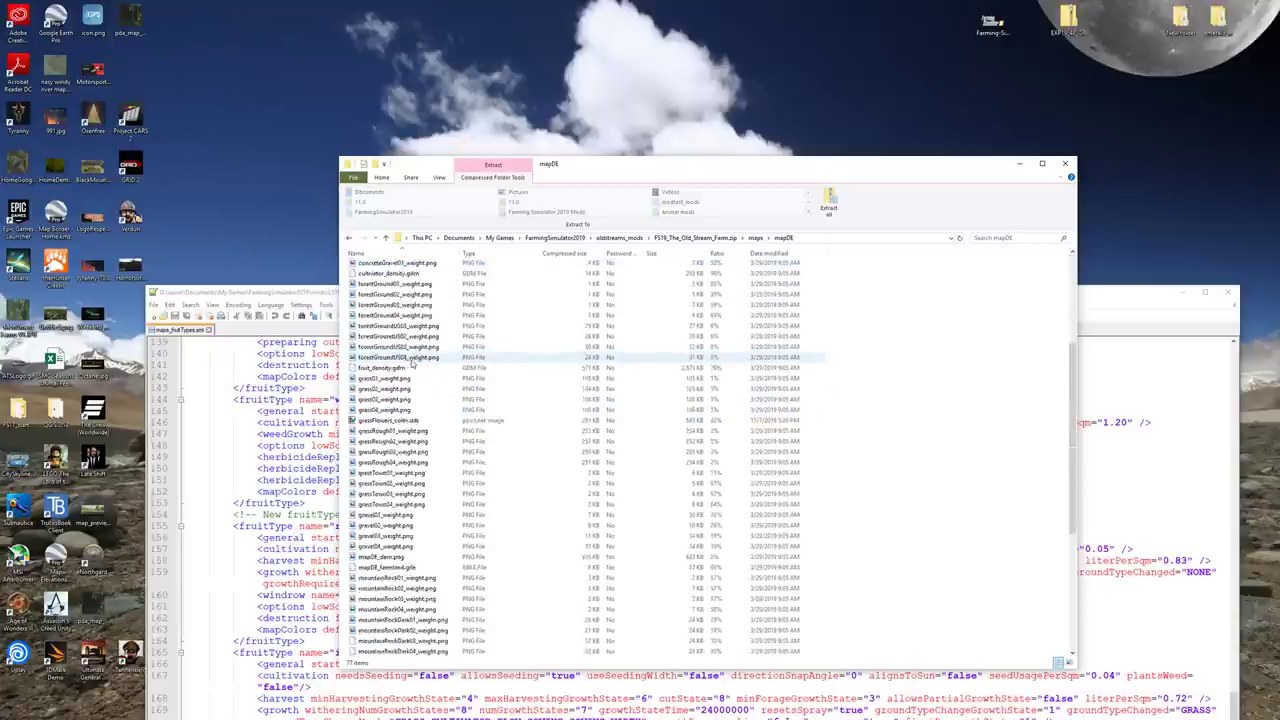
scroll(411, 364, down, 7)
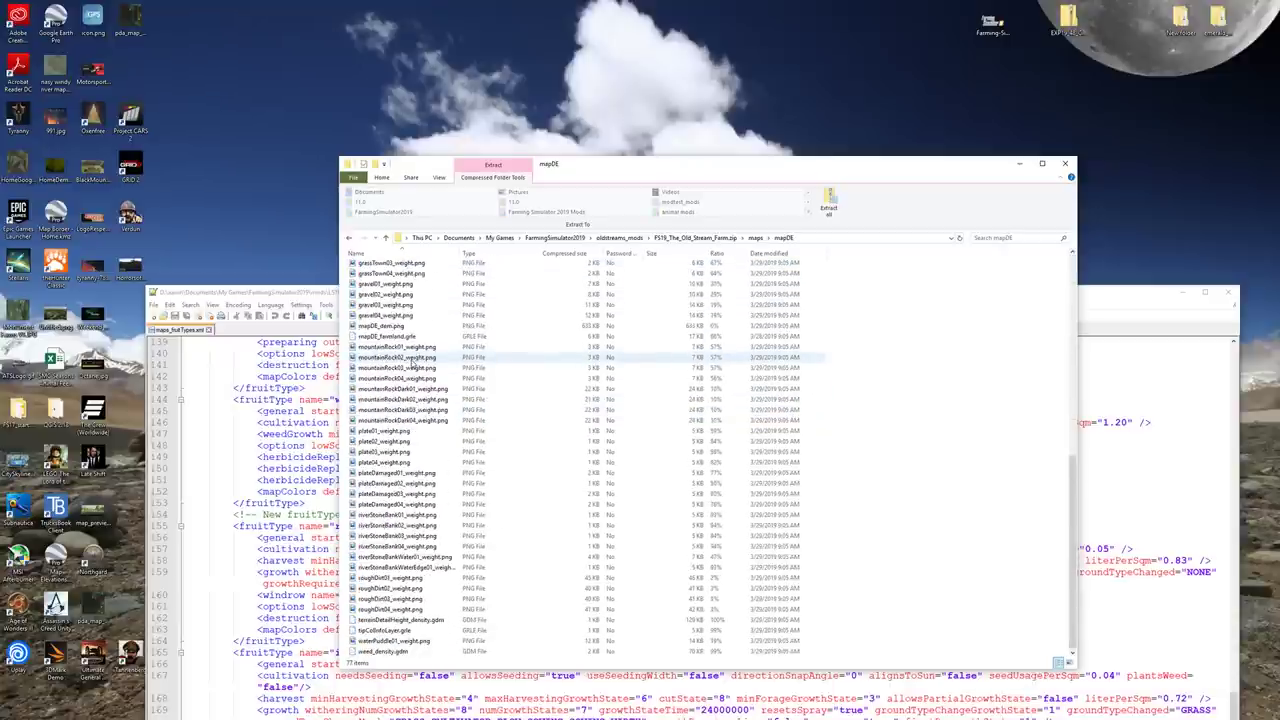
click(350, 239)
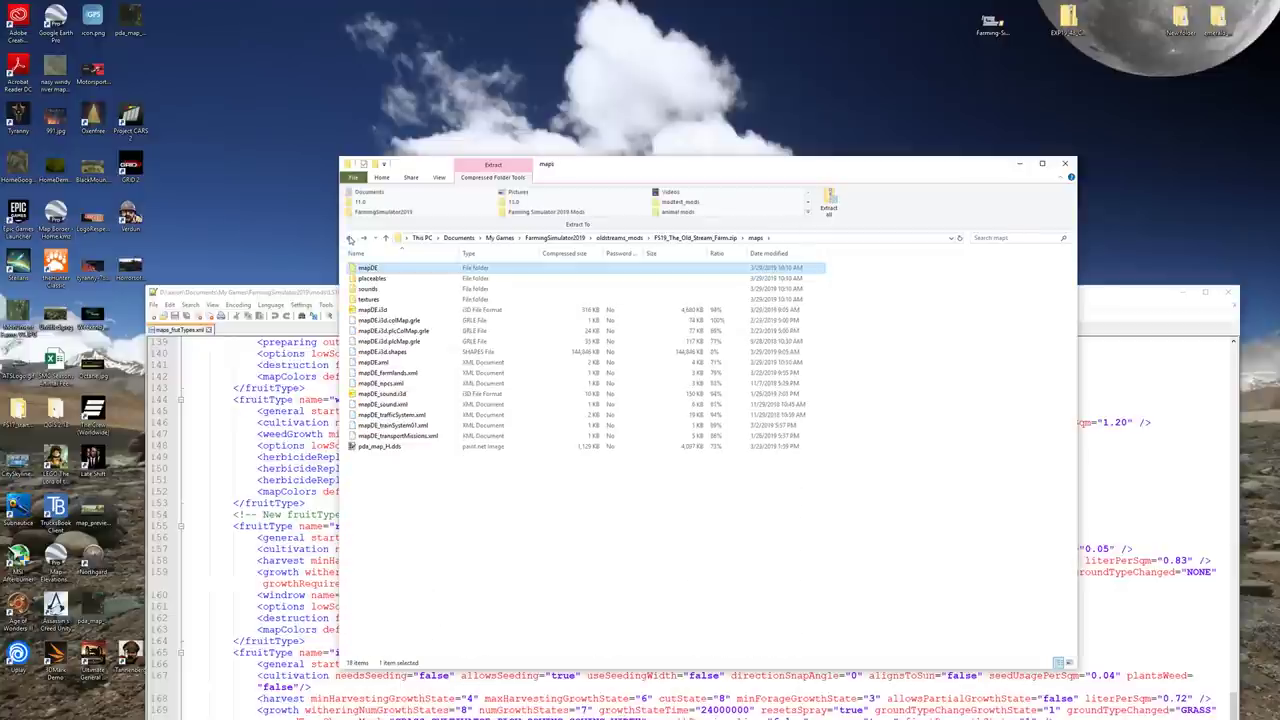
click(350, 239)
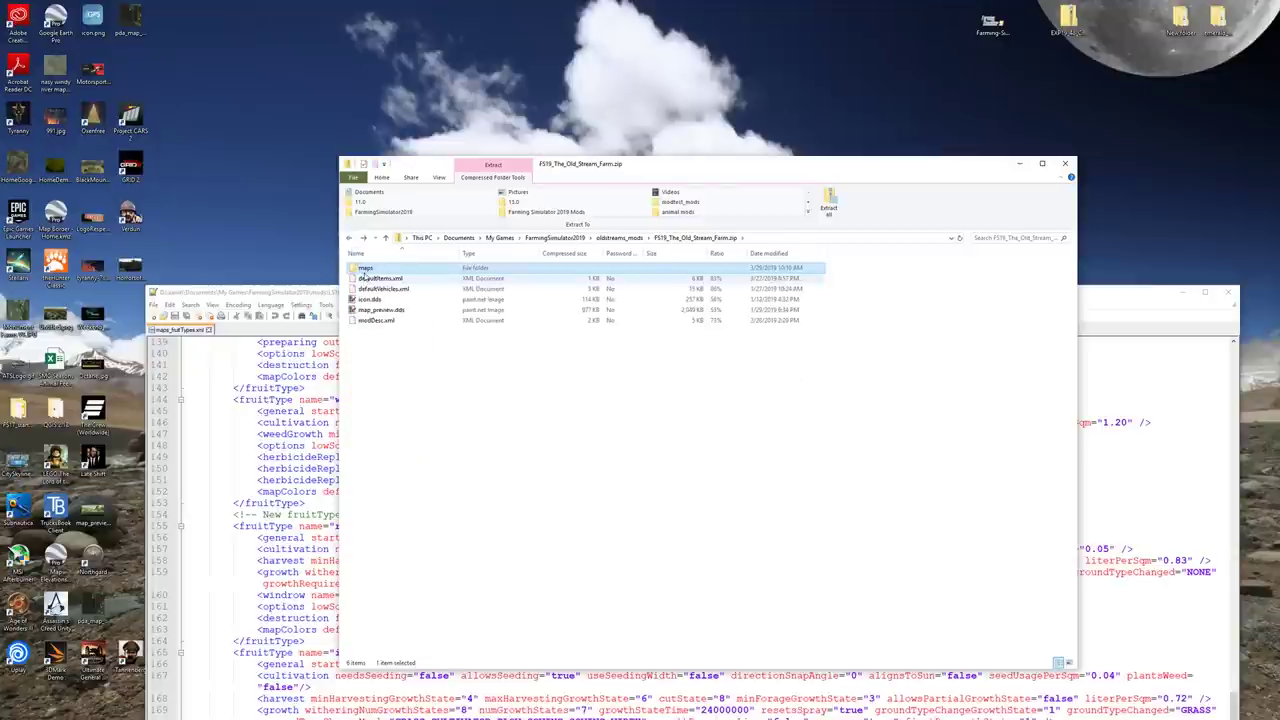
double_click(365, 269)
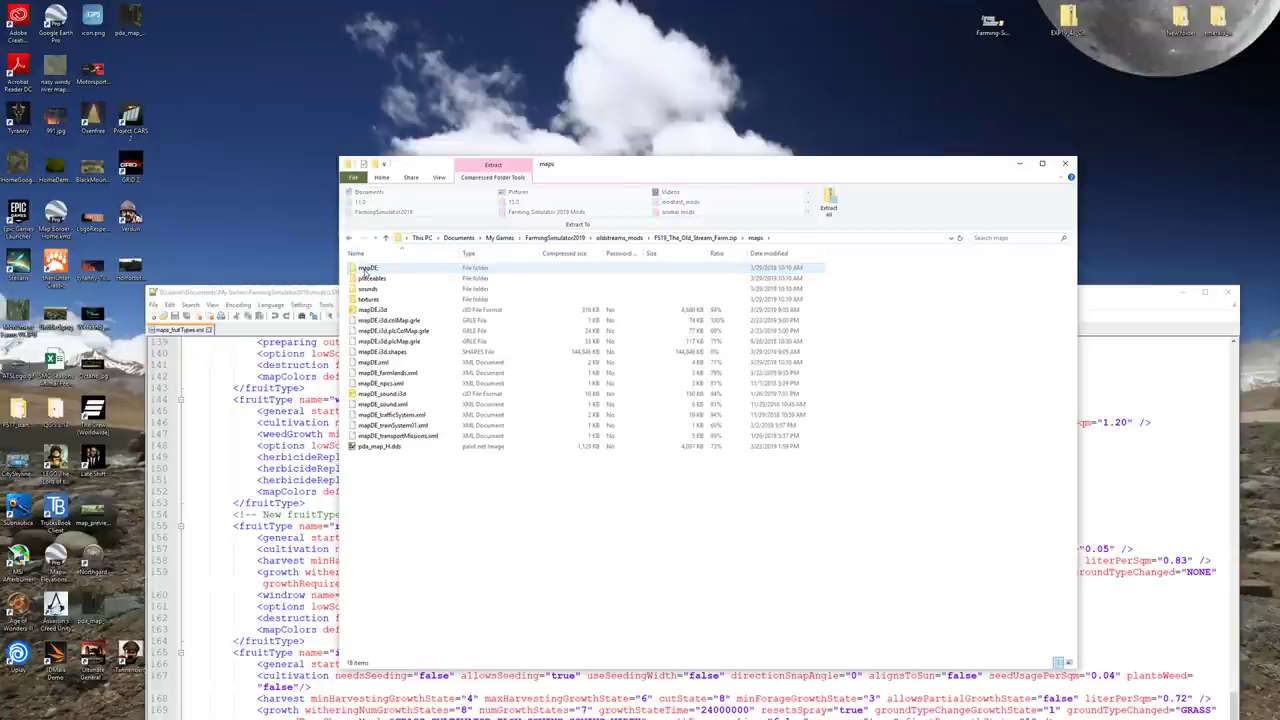
click(366, 300)
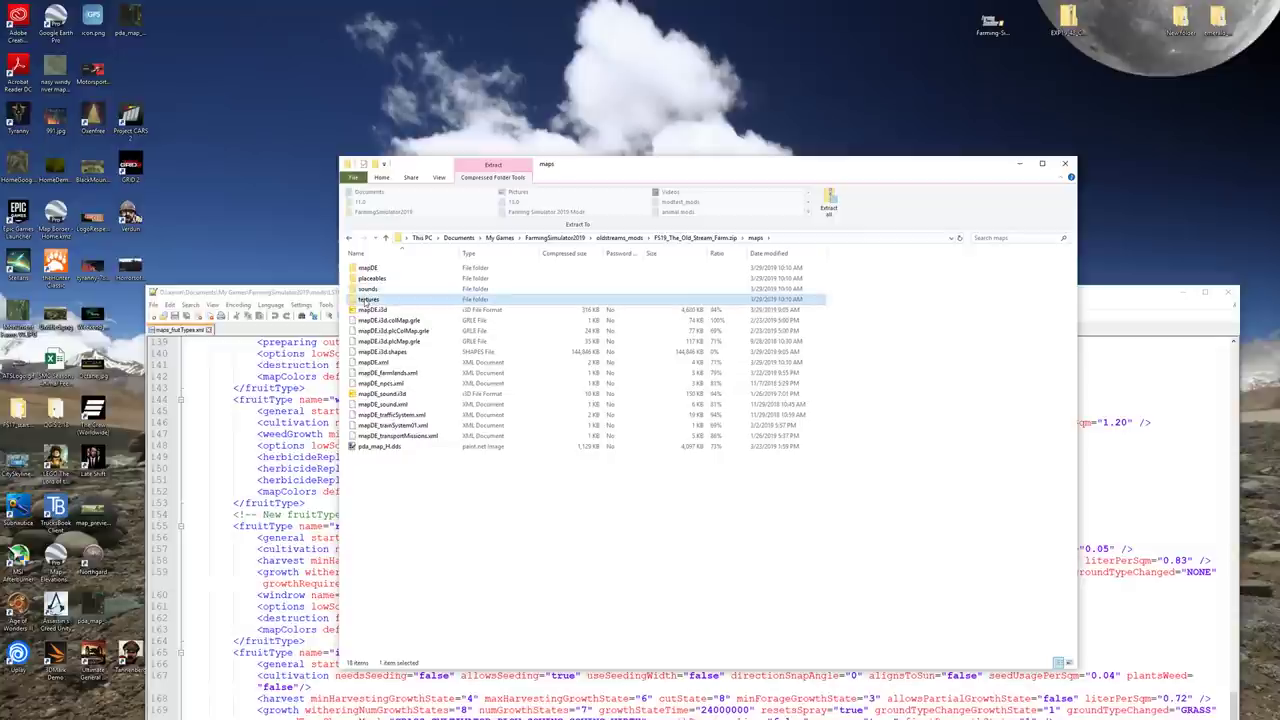
double_click(366, 300)
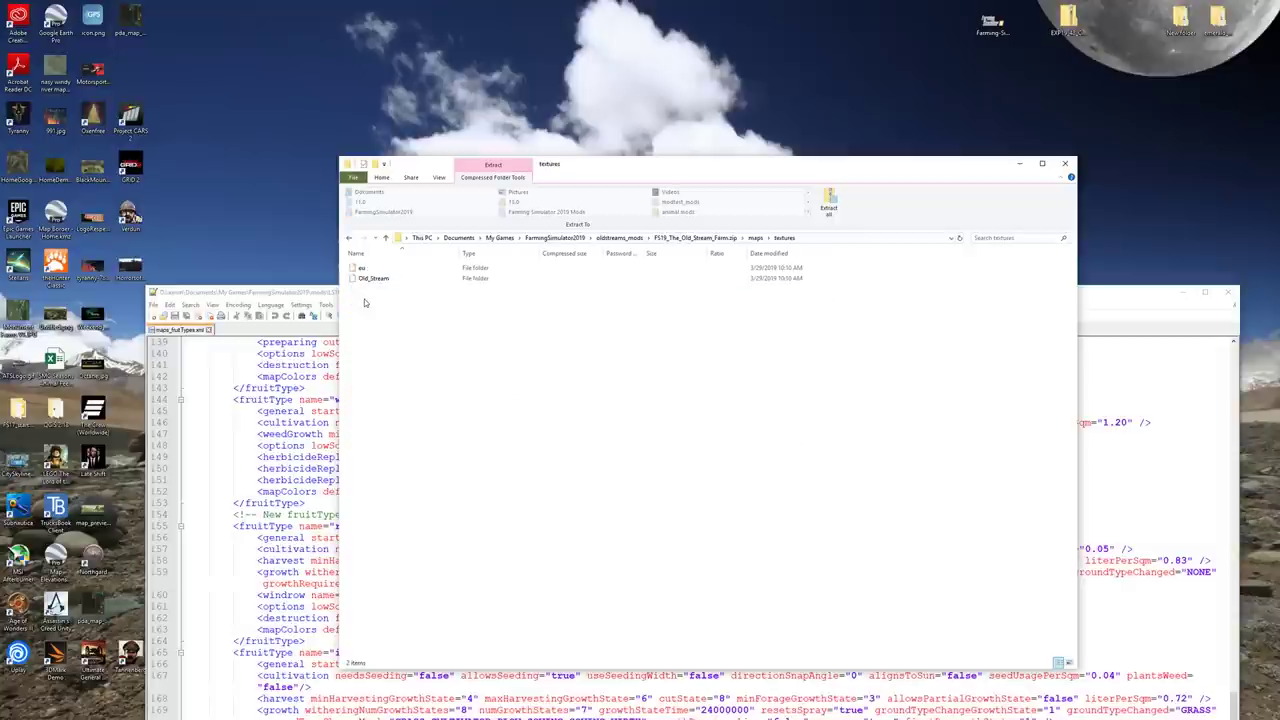
- Go back to the FarmingSimulator2019 folder and open FS19_HofBergmann.zip from hofMP_mods as an archive in 7-Zip
click(348, 238)
click(348, 238)
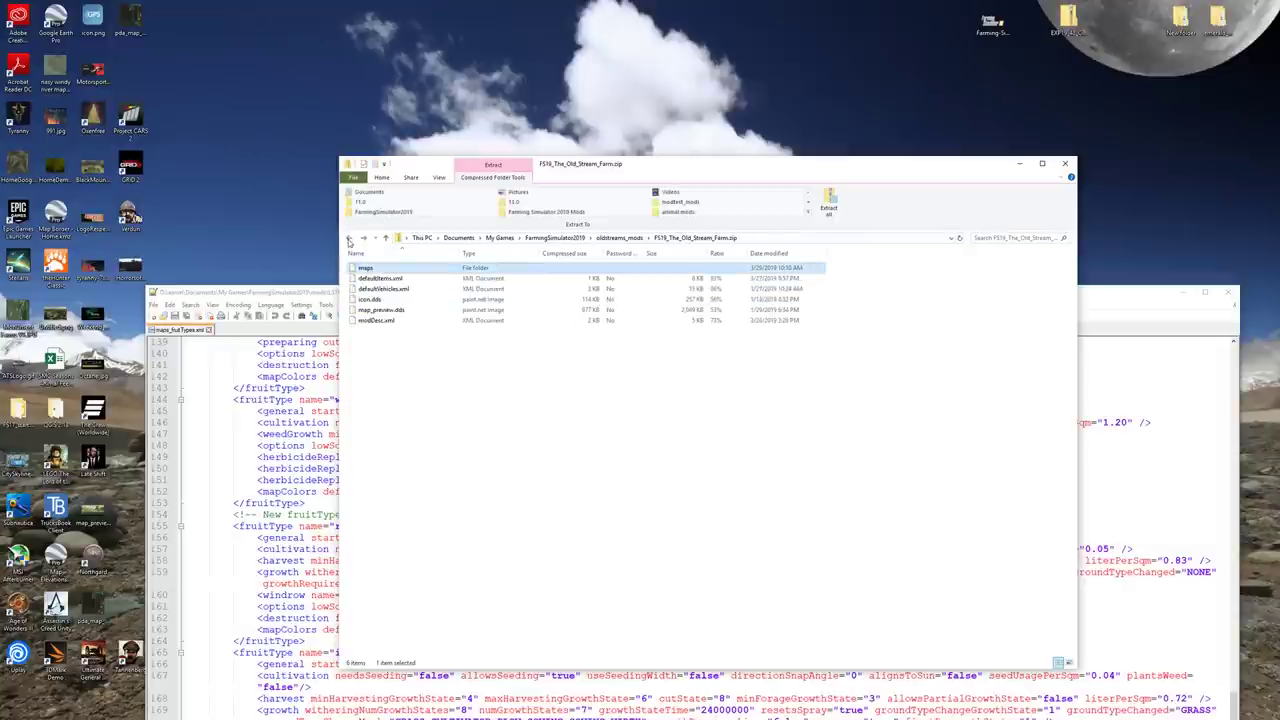
click(348, 239)
click(347, 239)
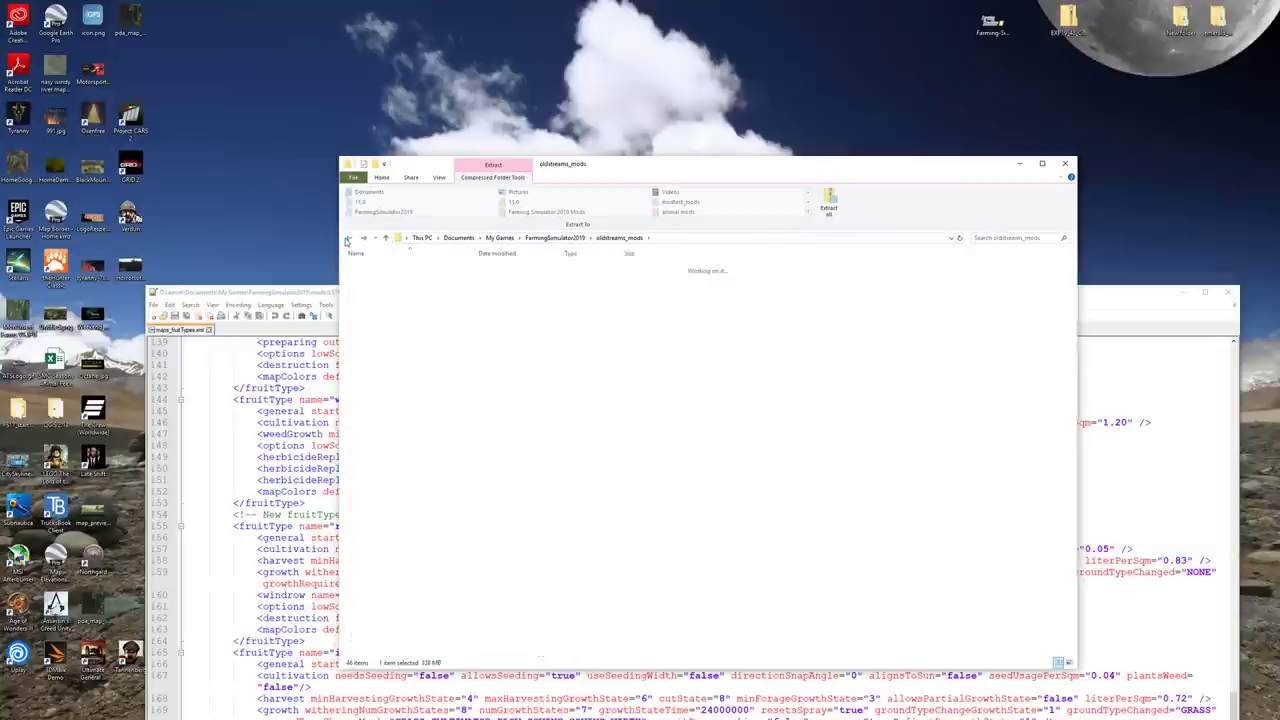
click(347, 239)
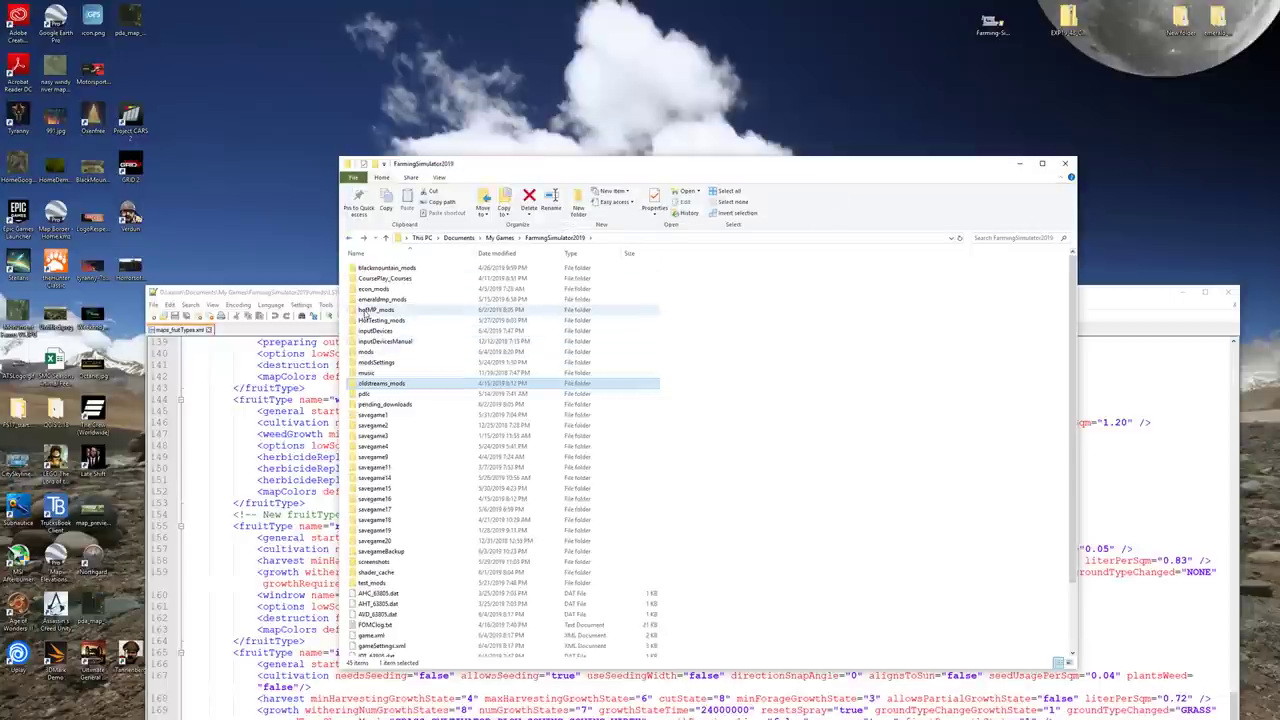
double_click(370, 310)
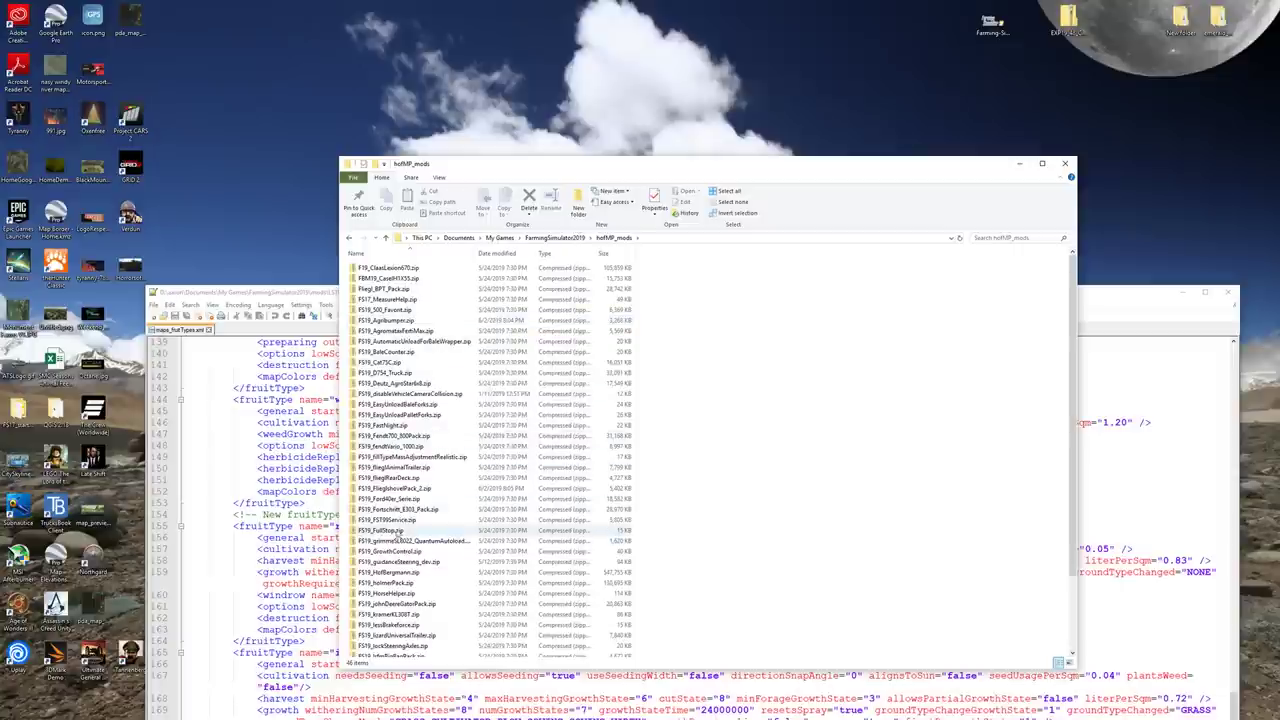
right_click(383, 572)
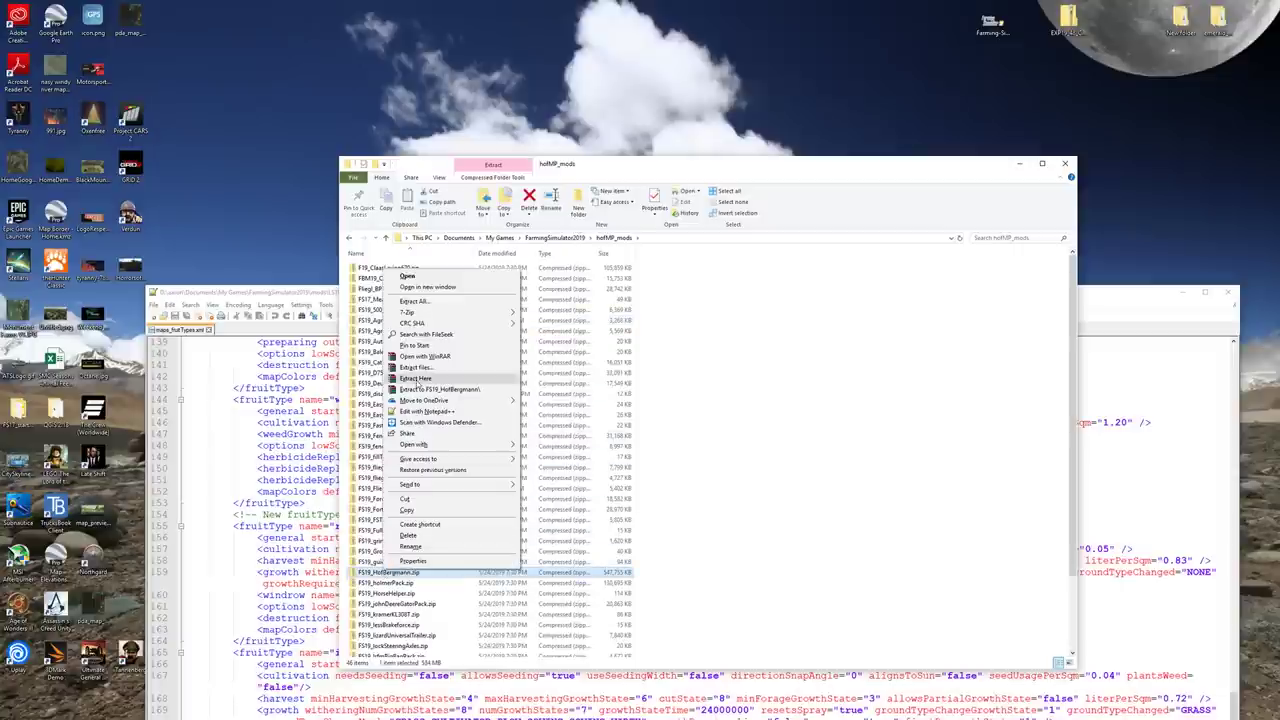
mouse_move(418, 314)
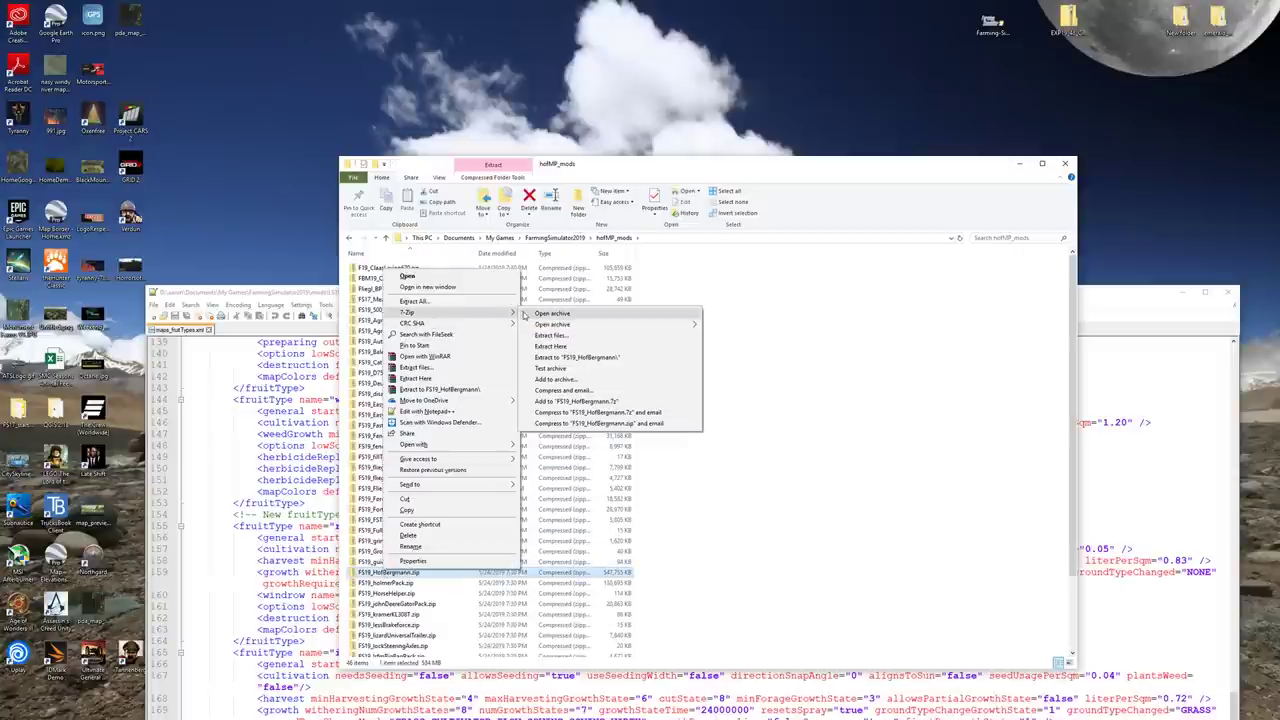
click(524, 316)
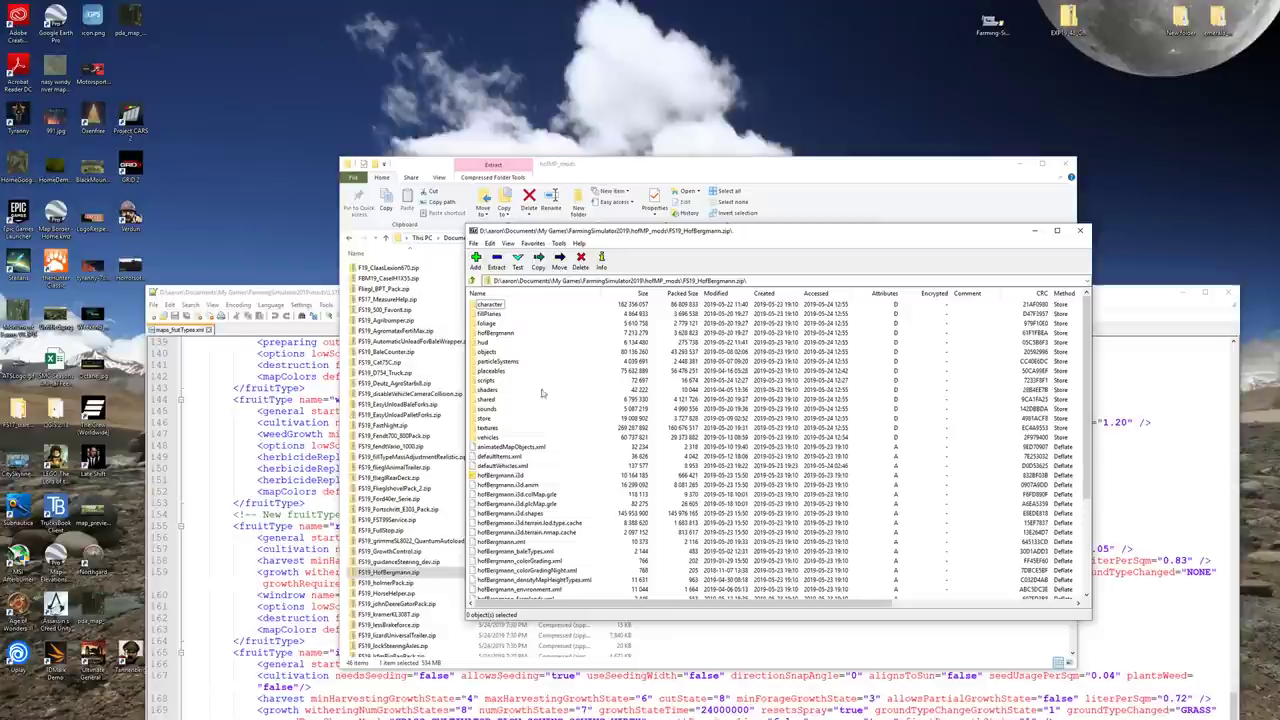
- View hofBergmann_fruitTypes.xml from the archive and bring its text window over the archive window
scroll(527, 437, down, 5)
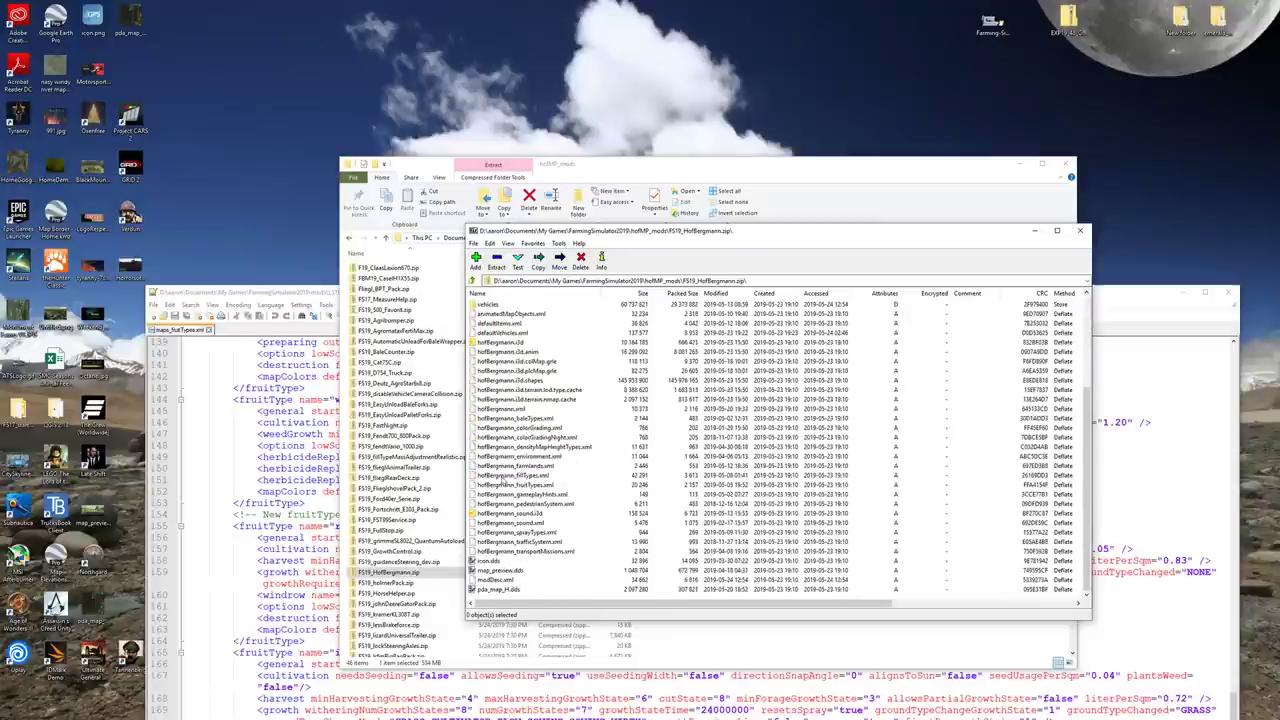
click(498, 485)
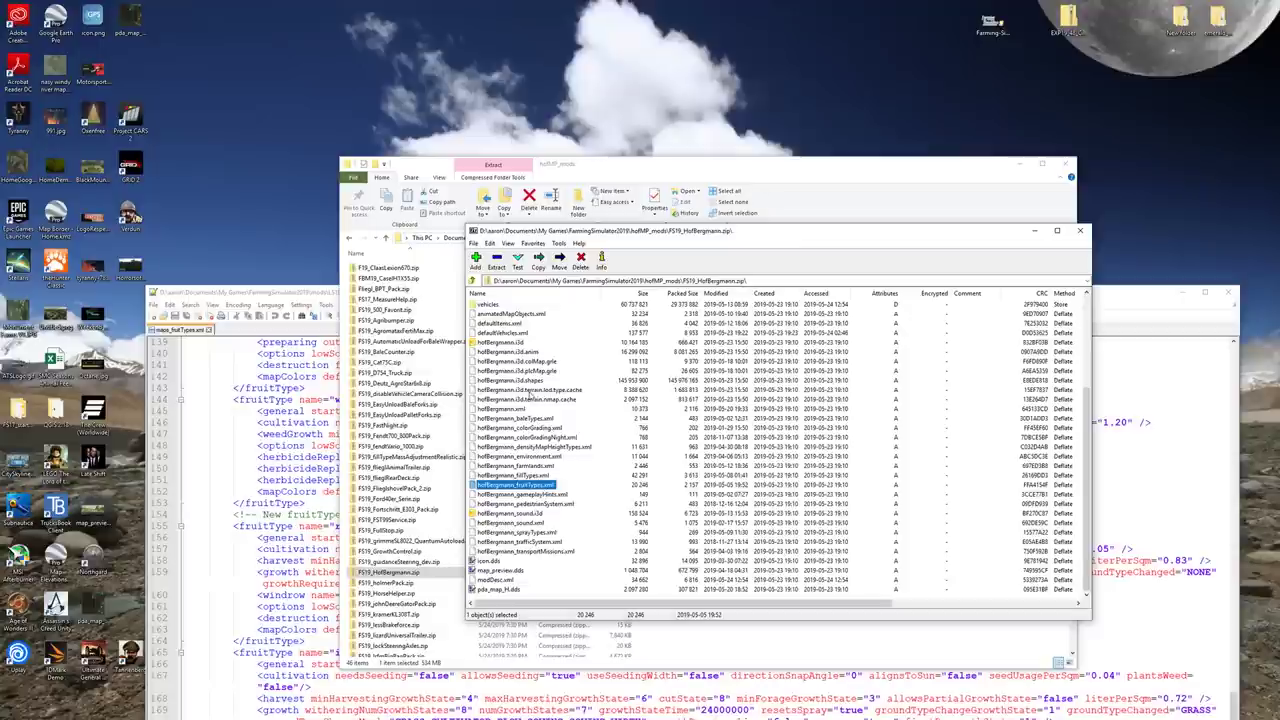
right_click(515, 488)
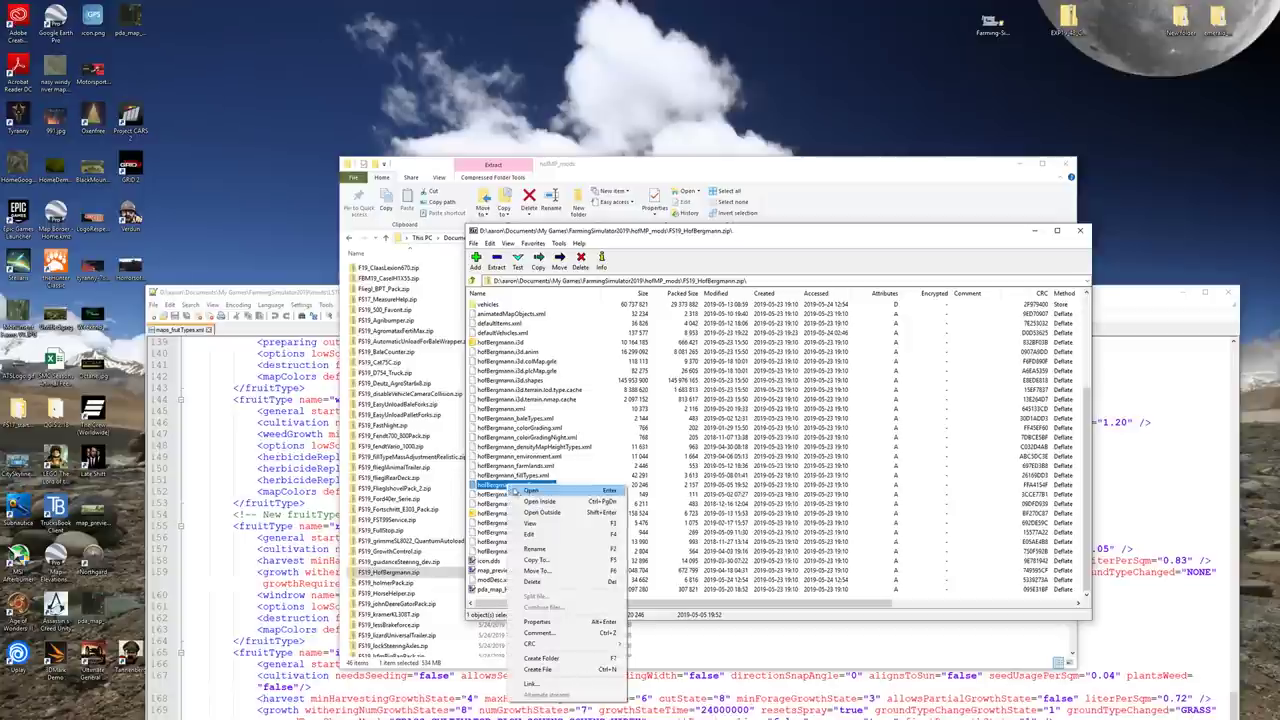
click(527, 530)
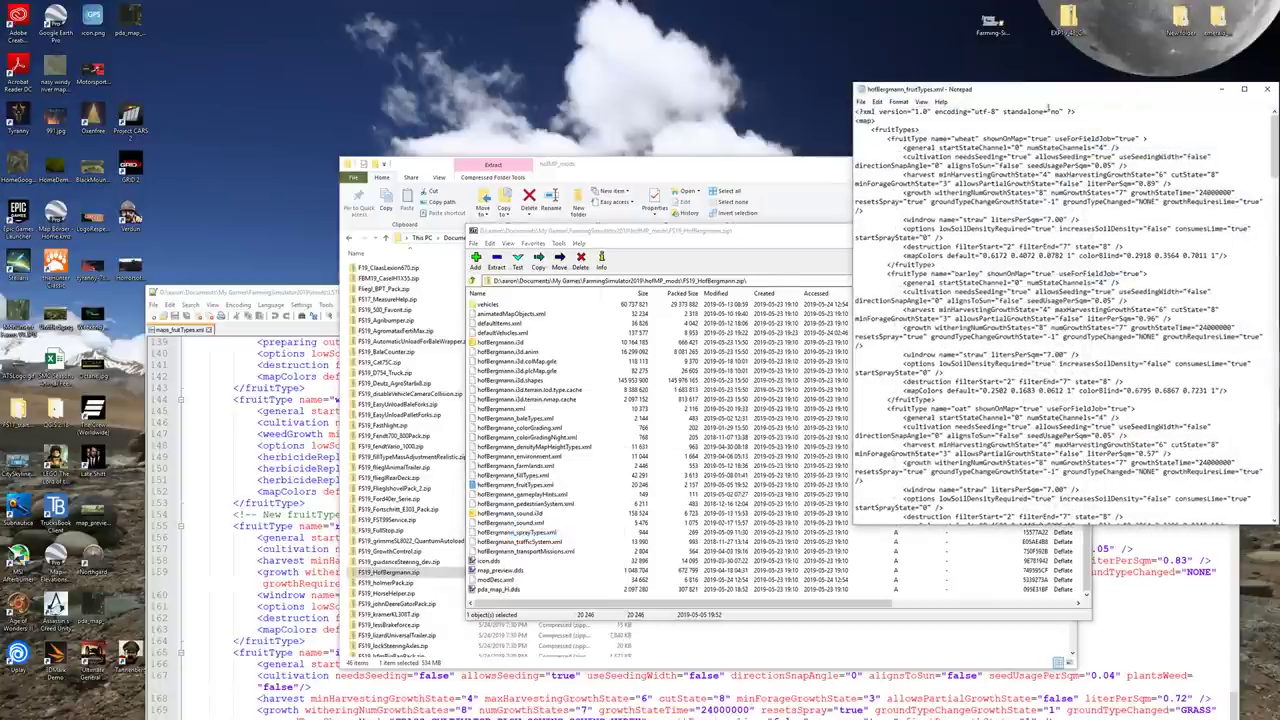
drag(1050, 95, 621, 257)
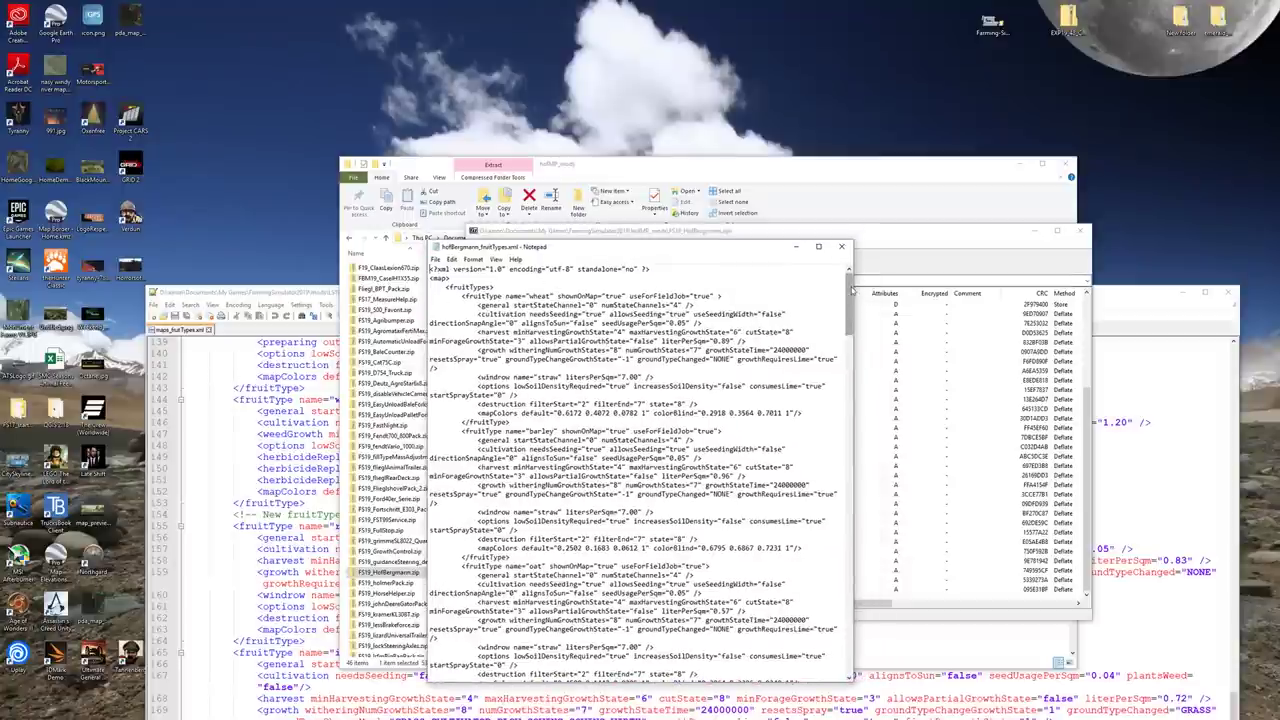
- Highlight the clover fruit type's name in hofBergmann_fruitTypes.xml, and close the file and archive to return to the FarmingSimulator2019 folder
drag(849, 292, 841, 568)
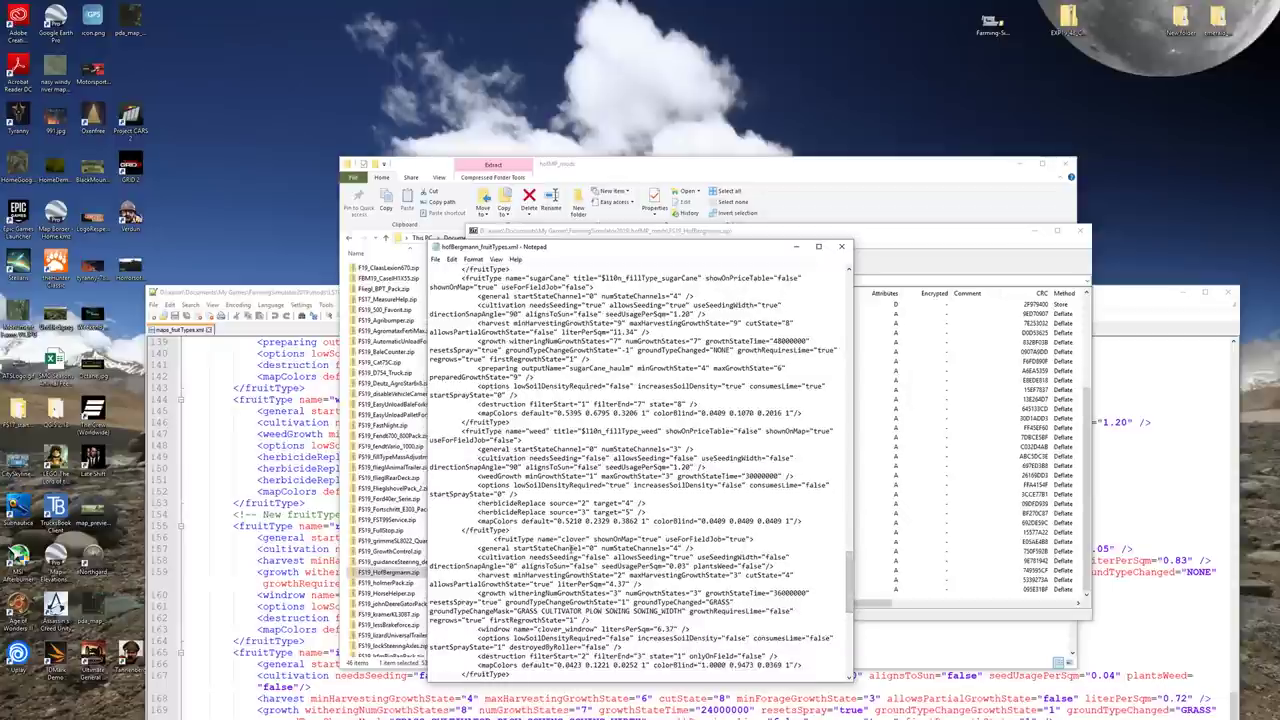
double_click(571, 539)
key(shift+Right)
click(841, 246)
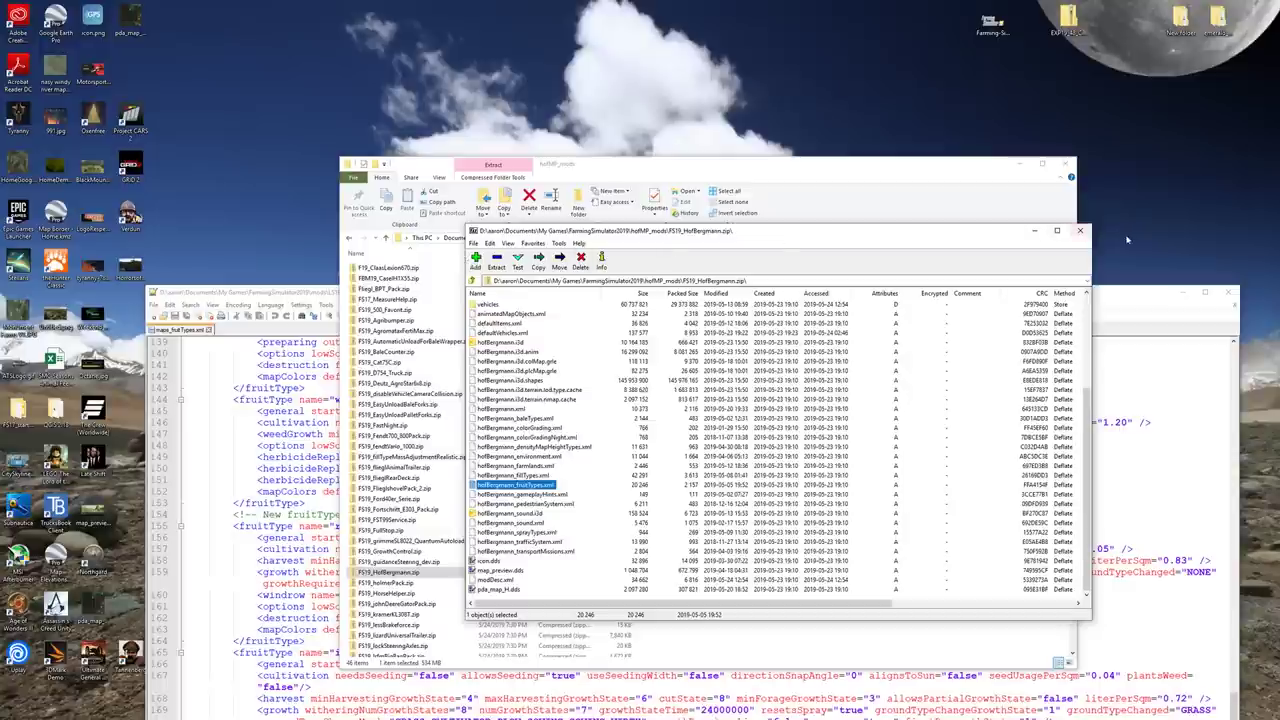
click(1080, 231)
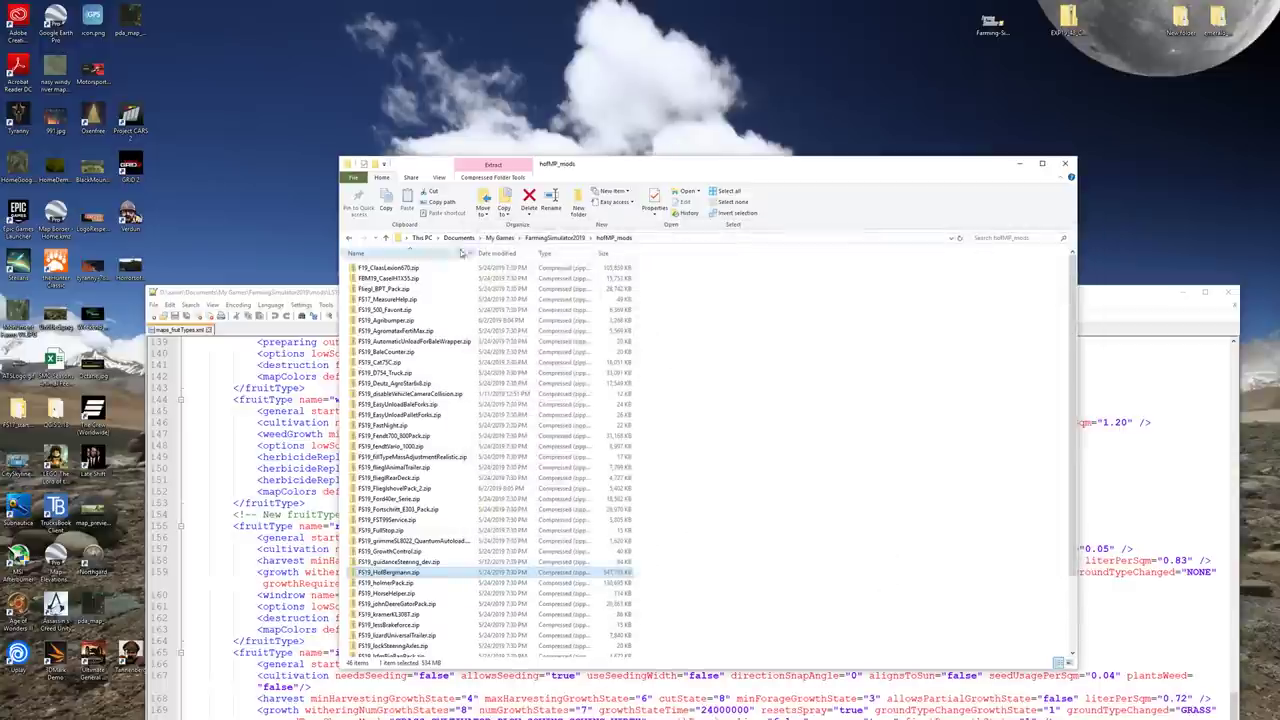
click(552, 238)
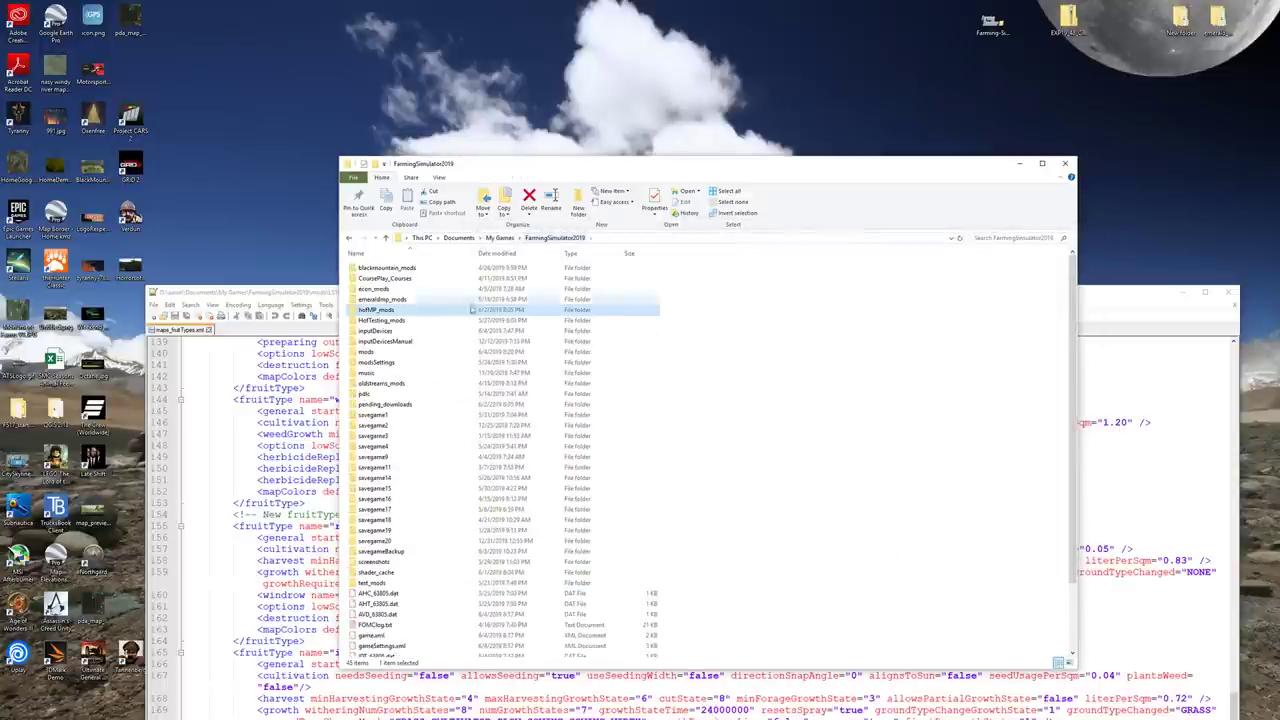
- Open FS19_Emerald_Coast_Edit.zip from the emeraldmp_mods folder as an archive in 7-Zip
double_click(385, 299)
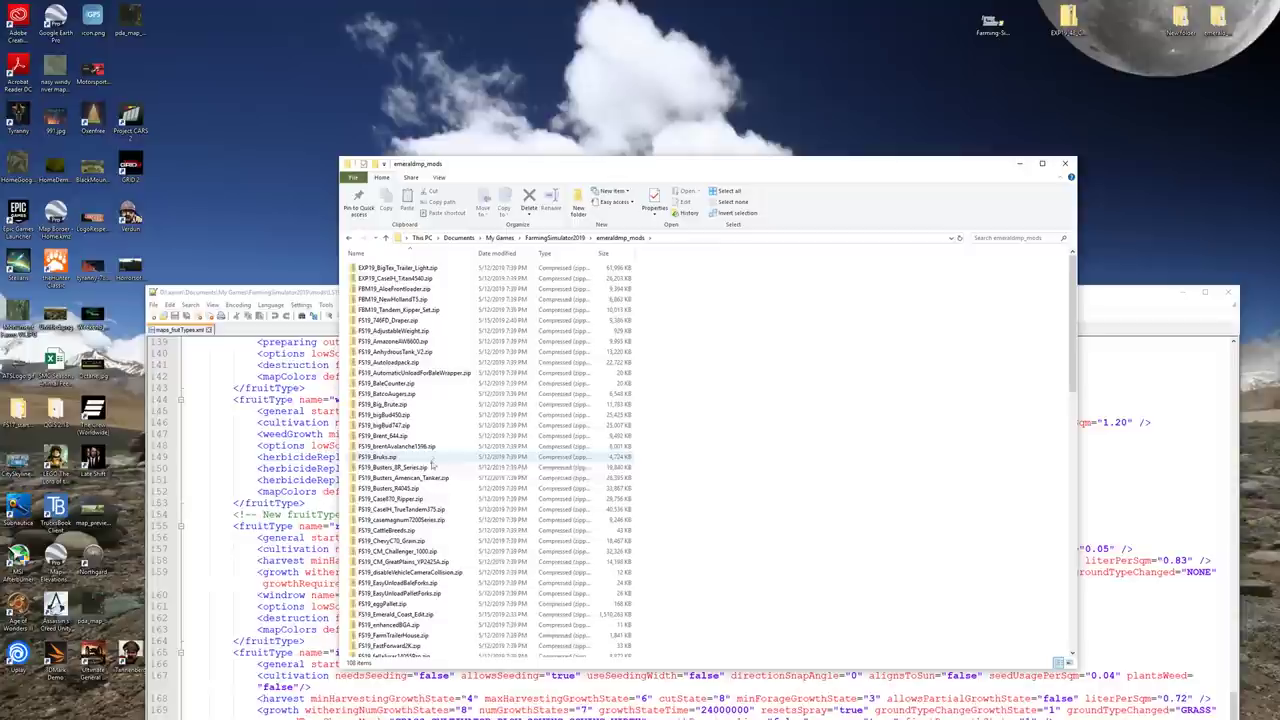
right_click(418, 613)
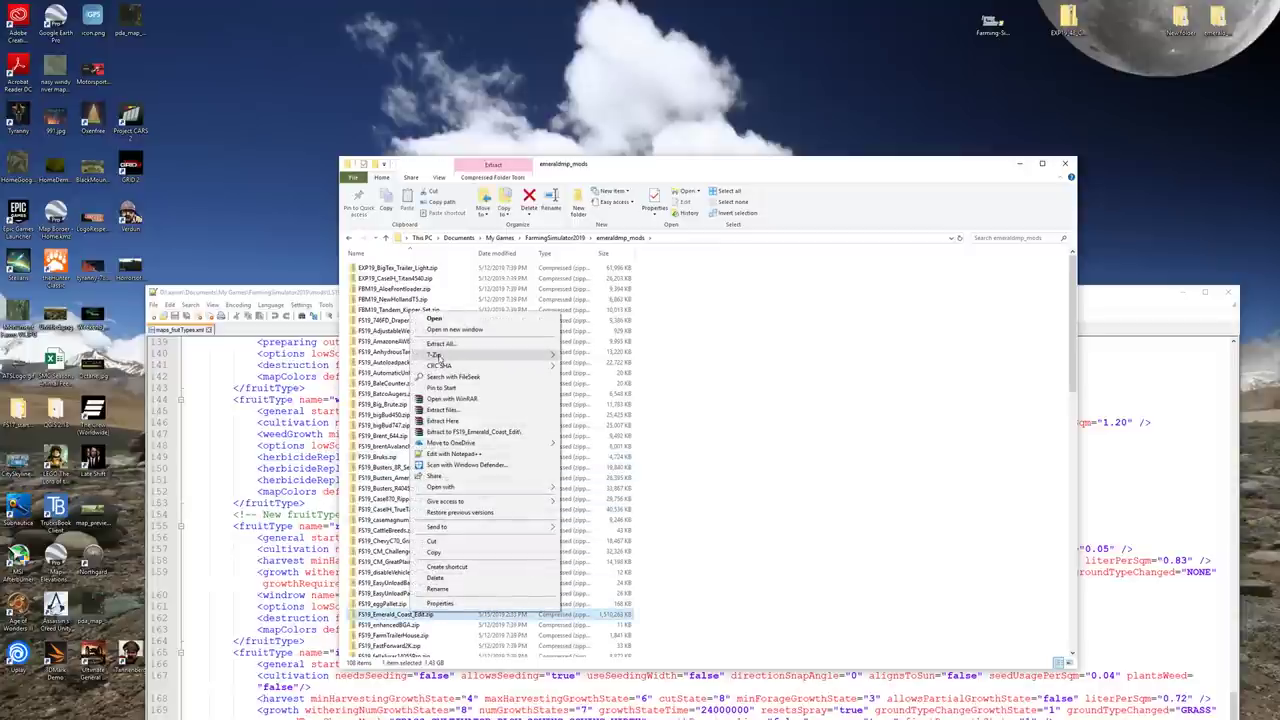
mouse_move(440, 356)
click(580, 356)
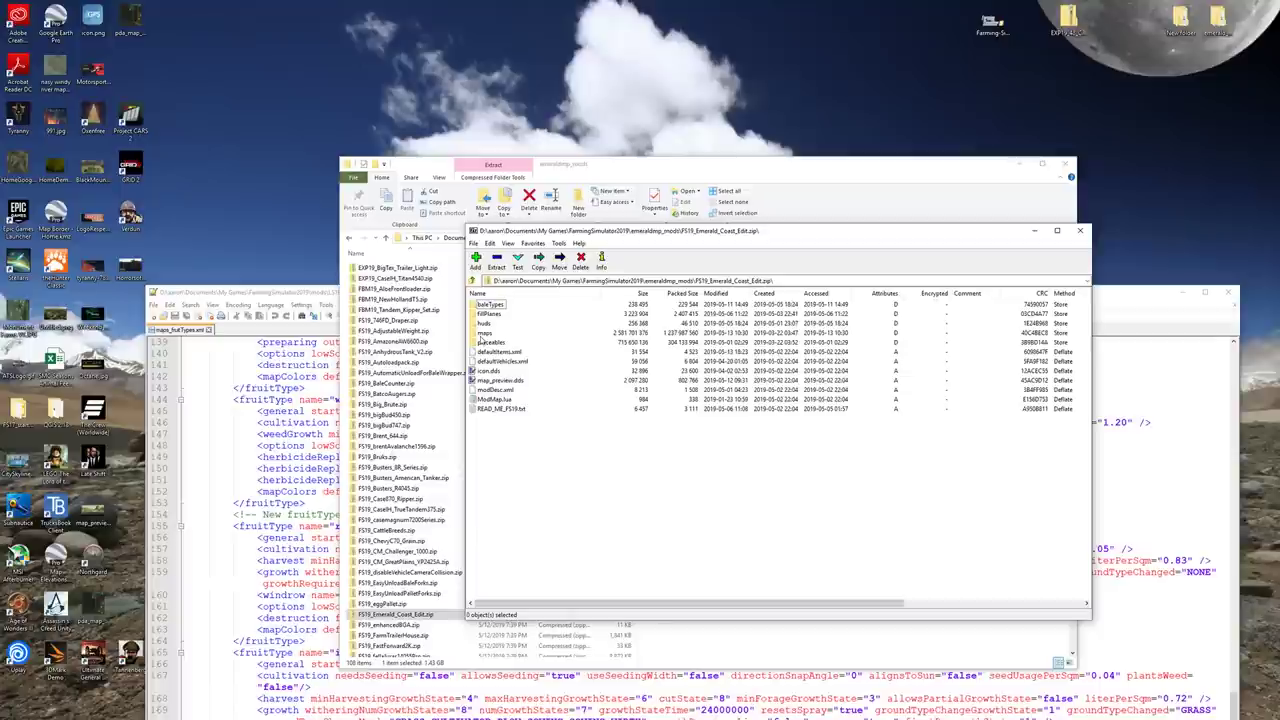
- Open mapEC_fruitTypes.xml from the maps folder of the Emerald Coast archive for editing in Notepad
double_click(484, 333)
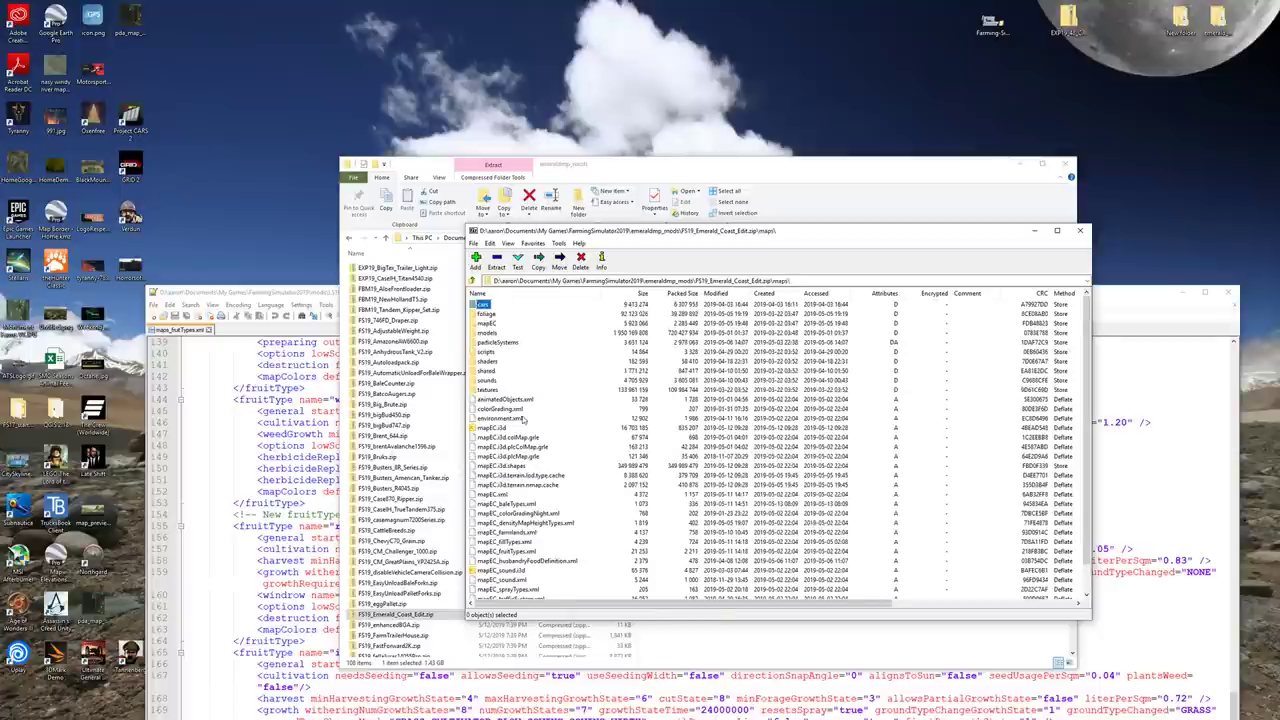
scroll(524, 421, down, 1)
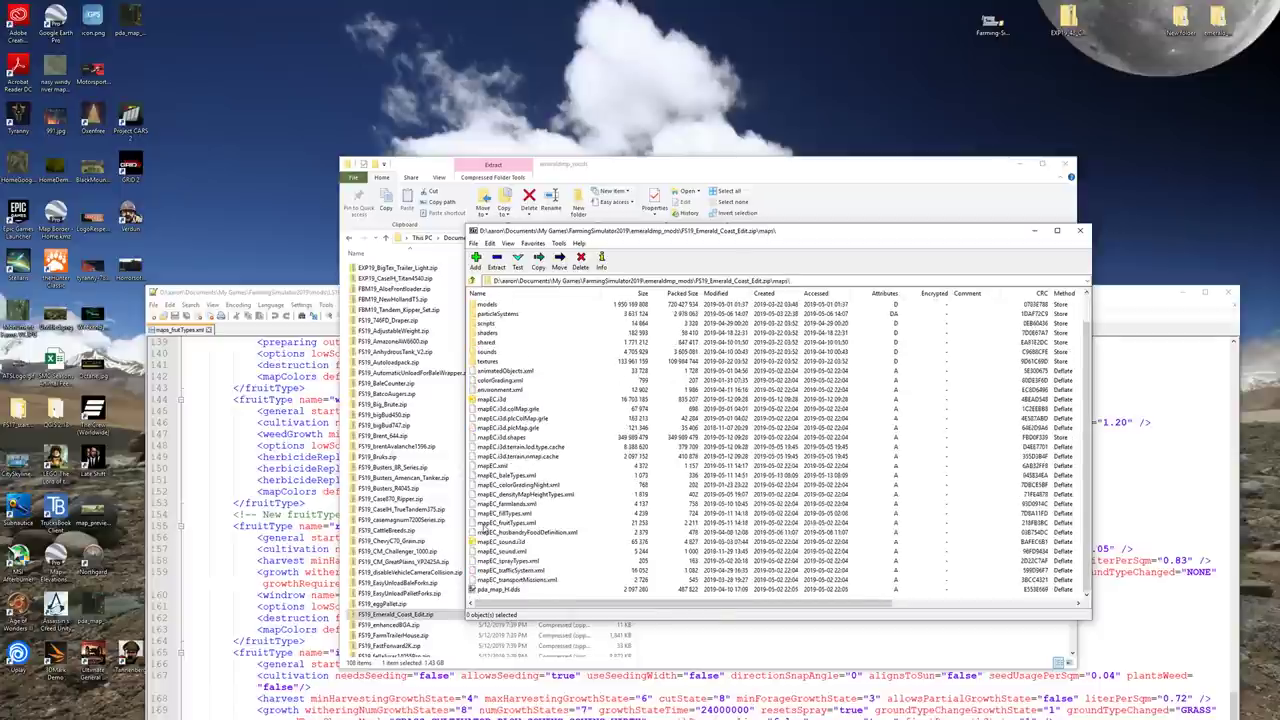
click(498, 523)
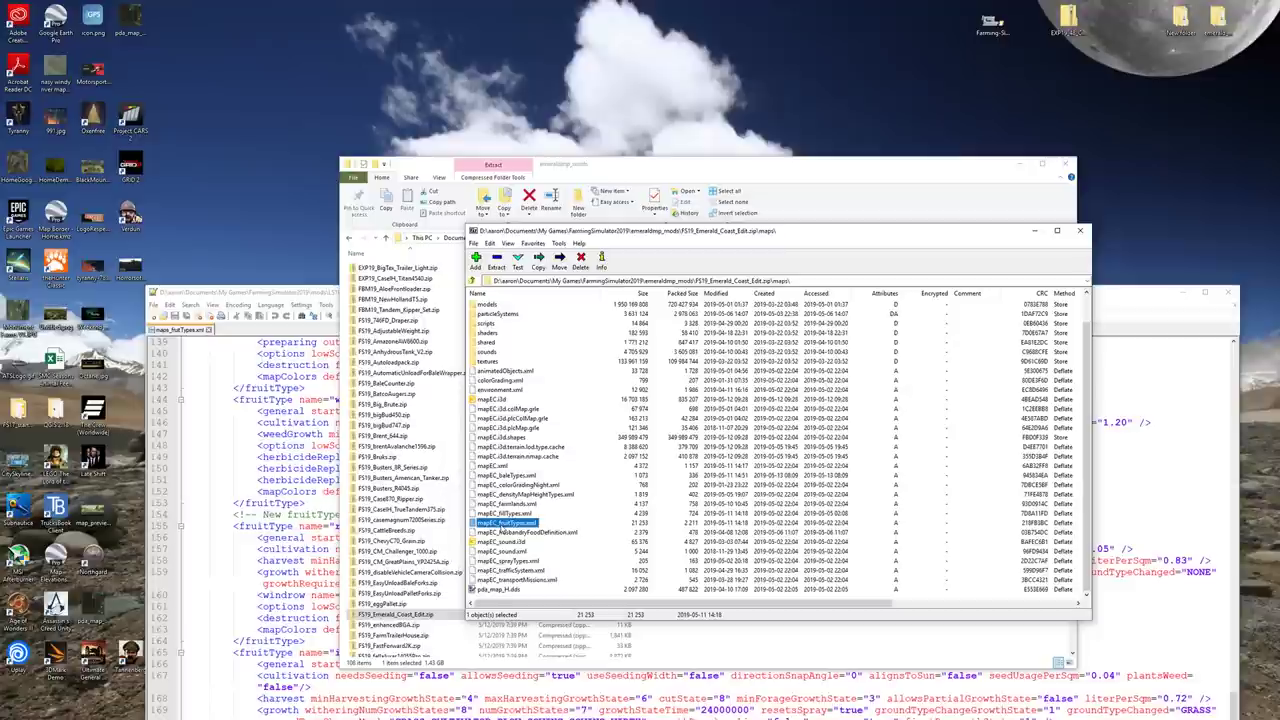
right_click(508, 523)
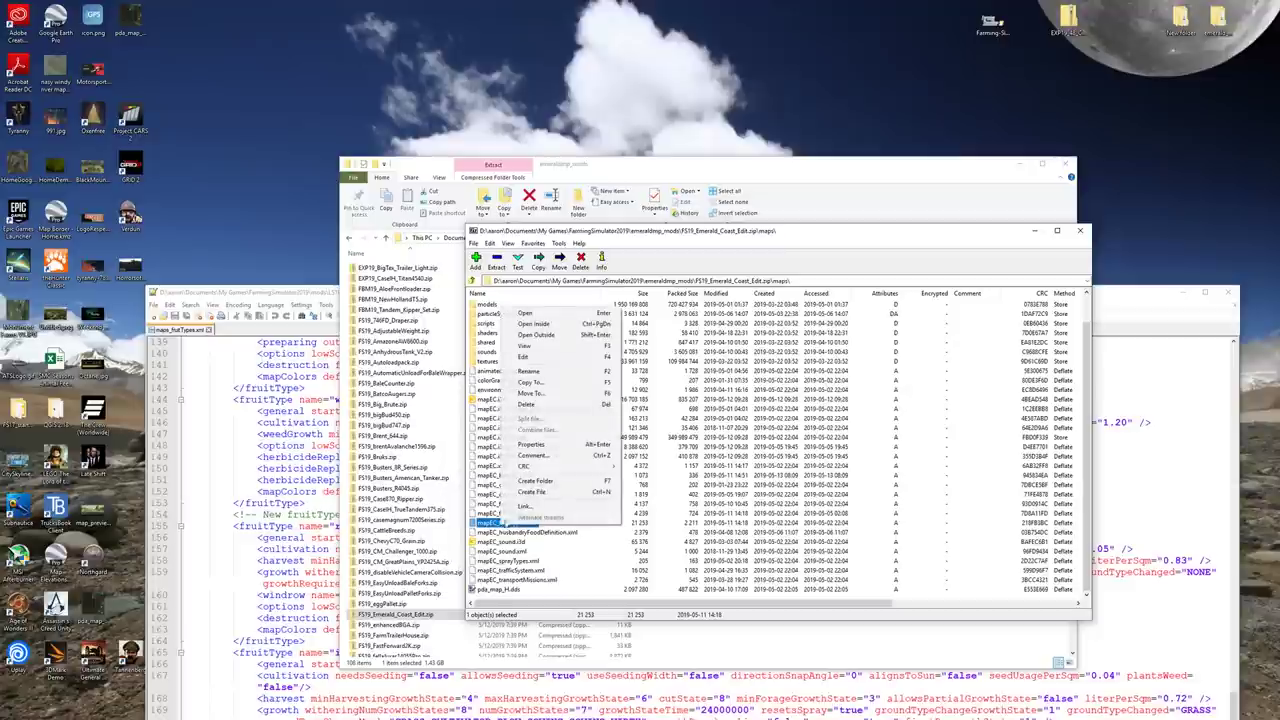
click(548, 358)
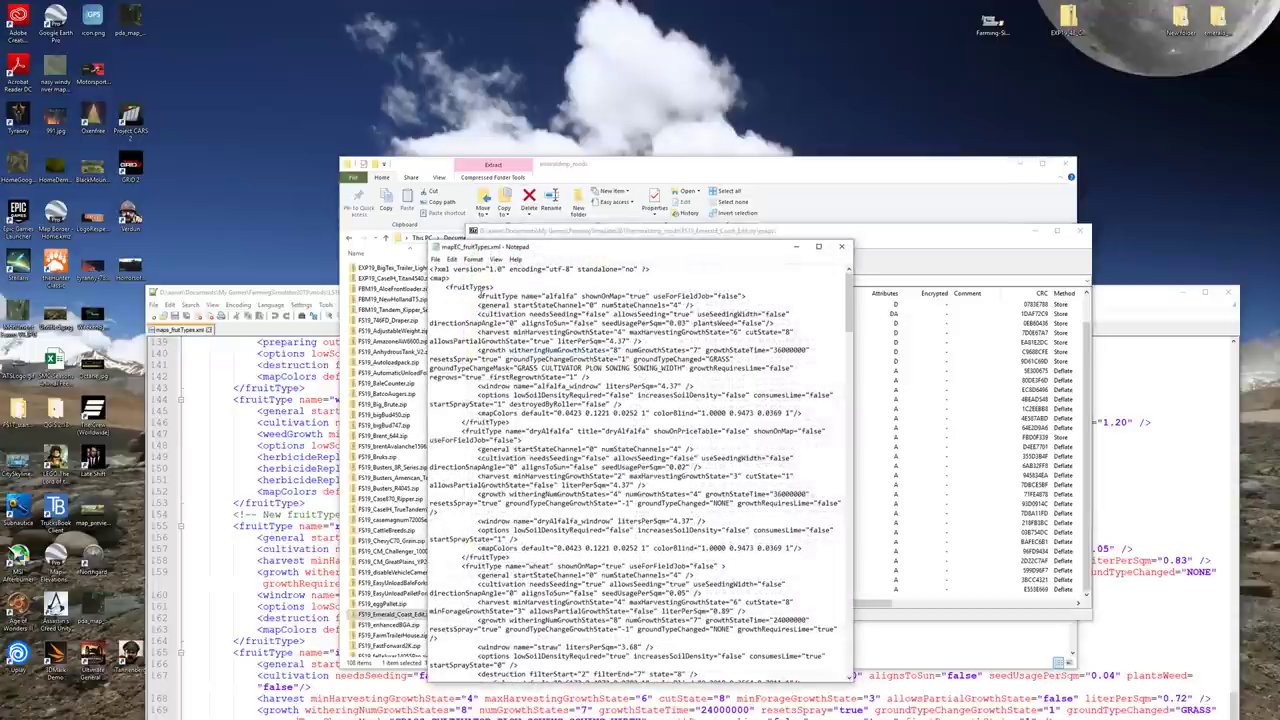
- Highlight the alfalfa fruit type in mapEC_fruitTypes.xml, and close the file and archive to return to the FarmingSimulator2019 folder
double_click(548, 296)
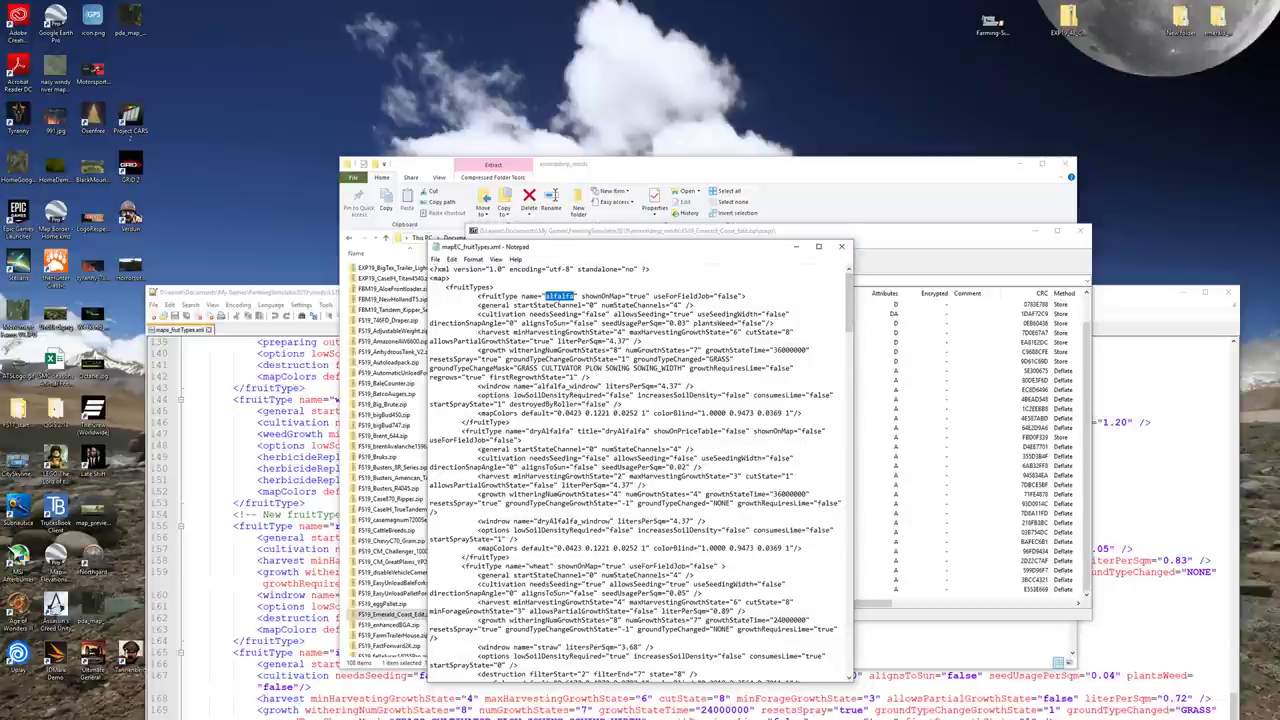
drag(468, 297, 586, 297)
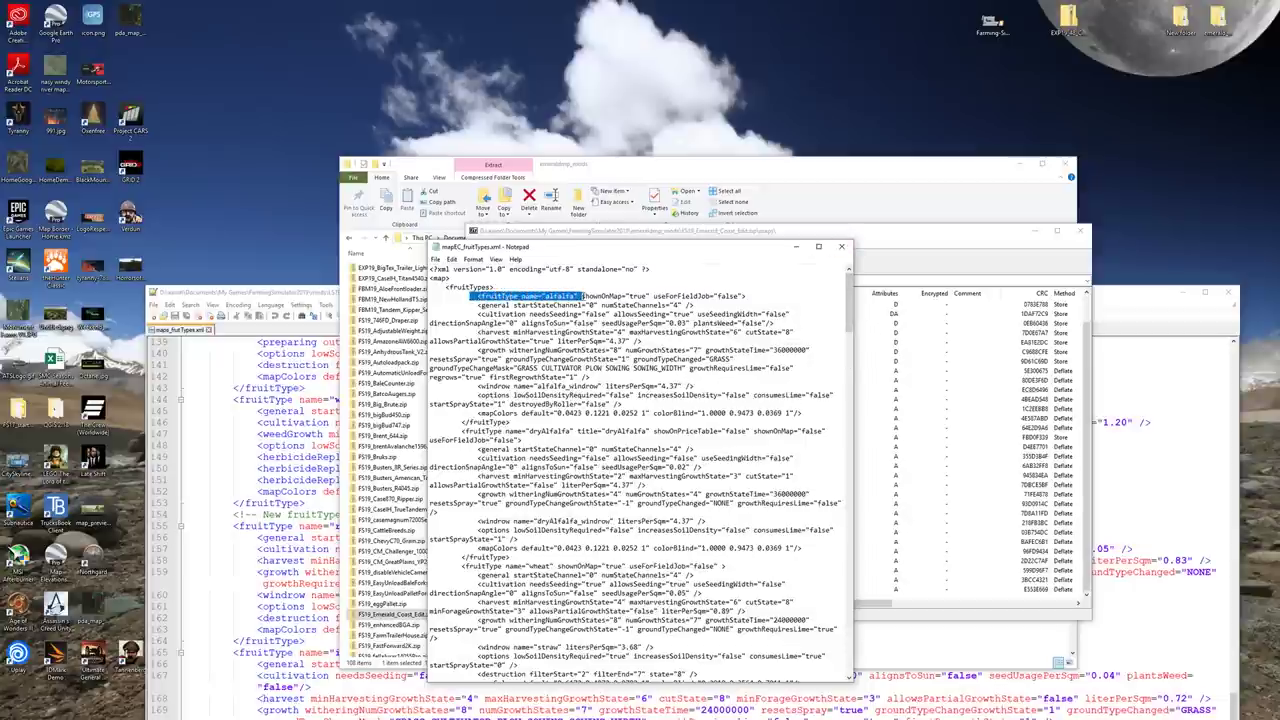
click(844, 247)
click(1080, 231)
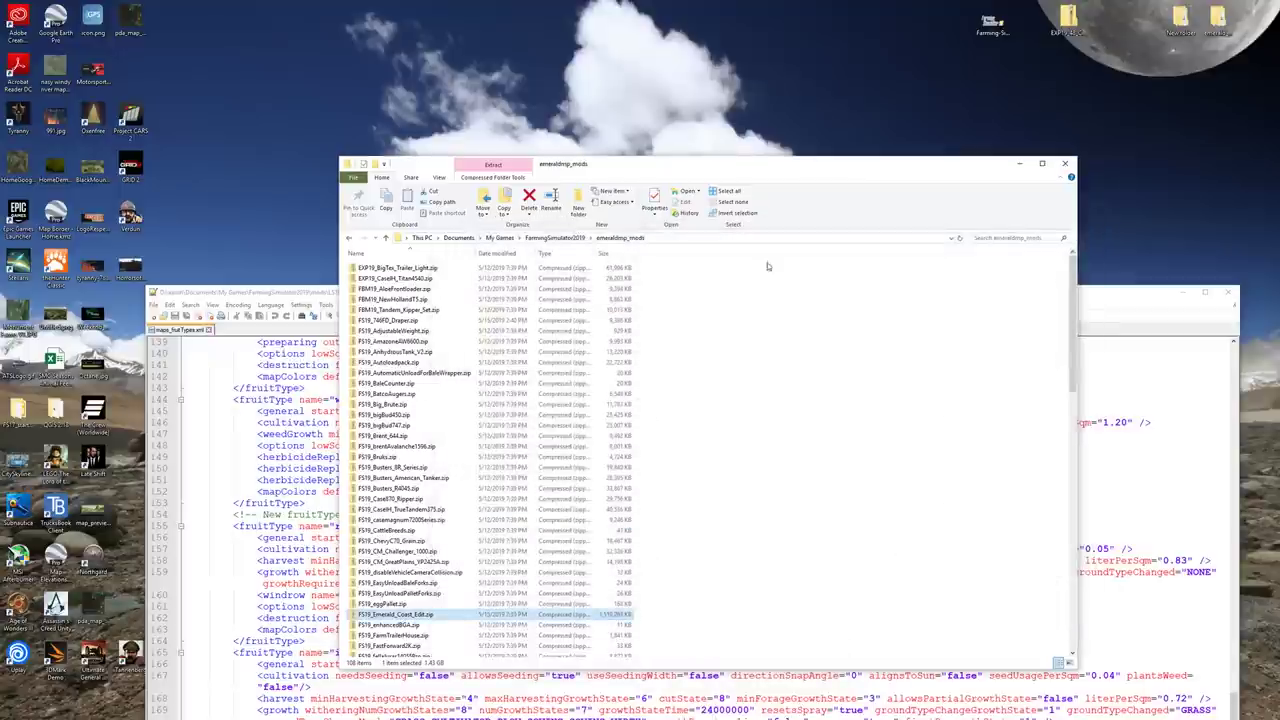
click(555, 237)
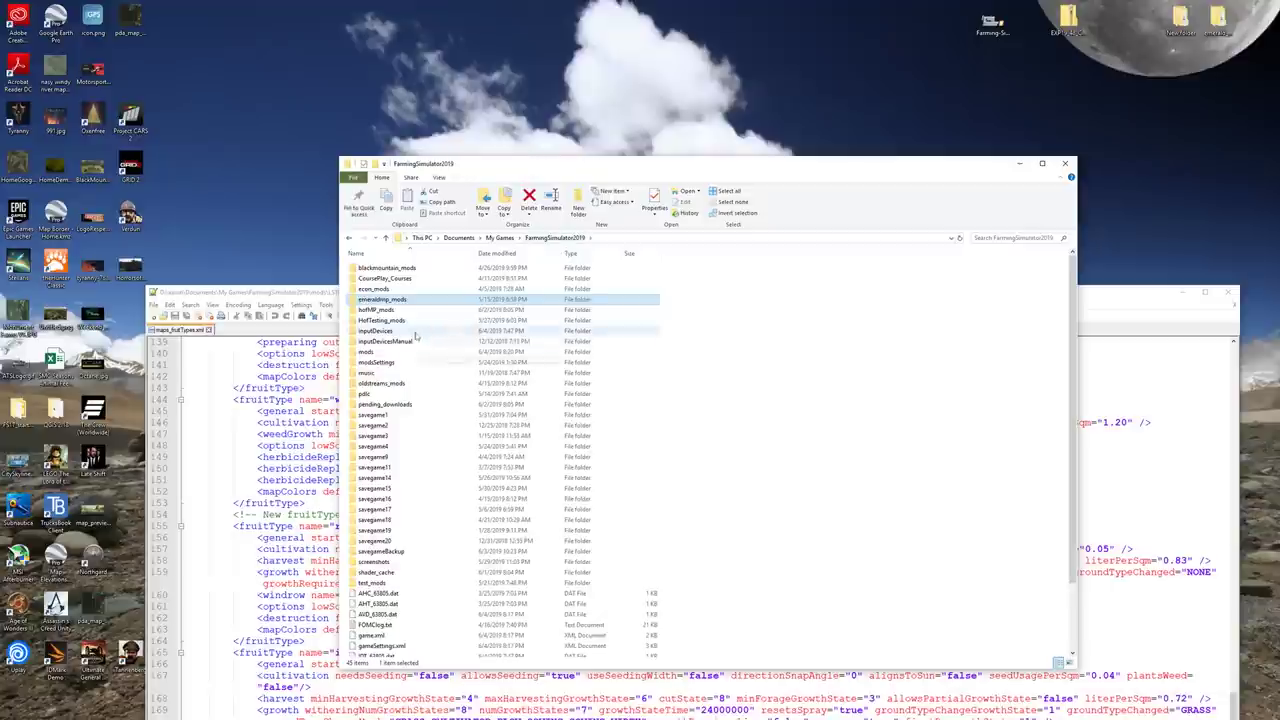
- Open the mods folder and reposition the maps_fruitTypes.xml editor window, keeping the folder window in front
double_click(395, 352)
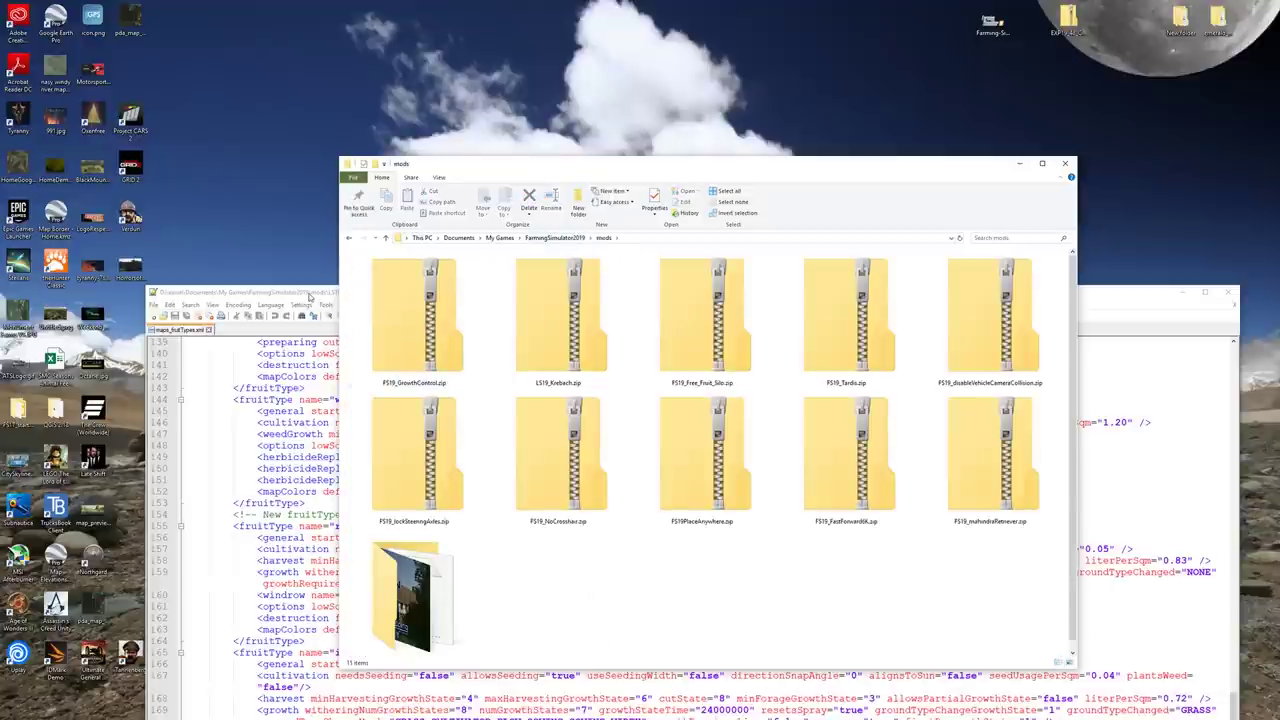
click(311, 298)
drag(455, 294, 420, 85)
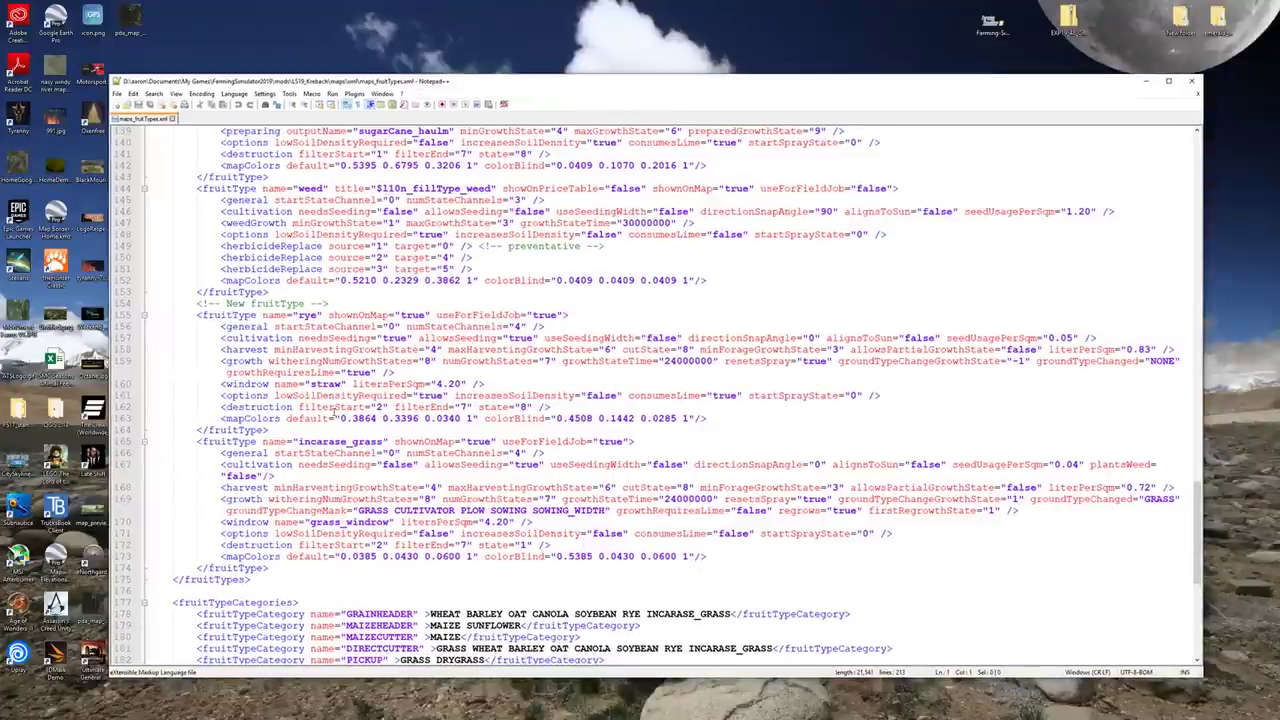
drag(584, 80, 570, 200)
click(579, 173)
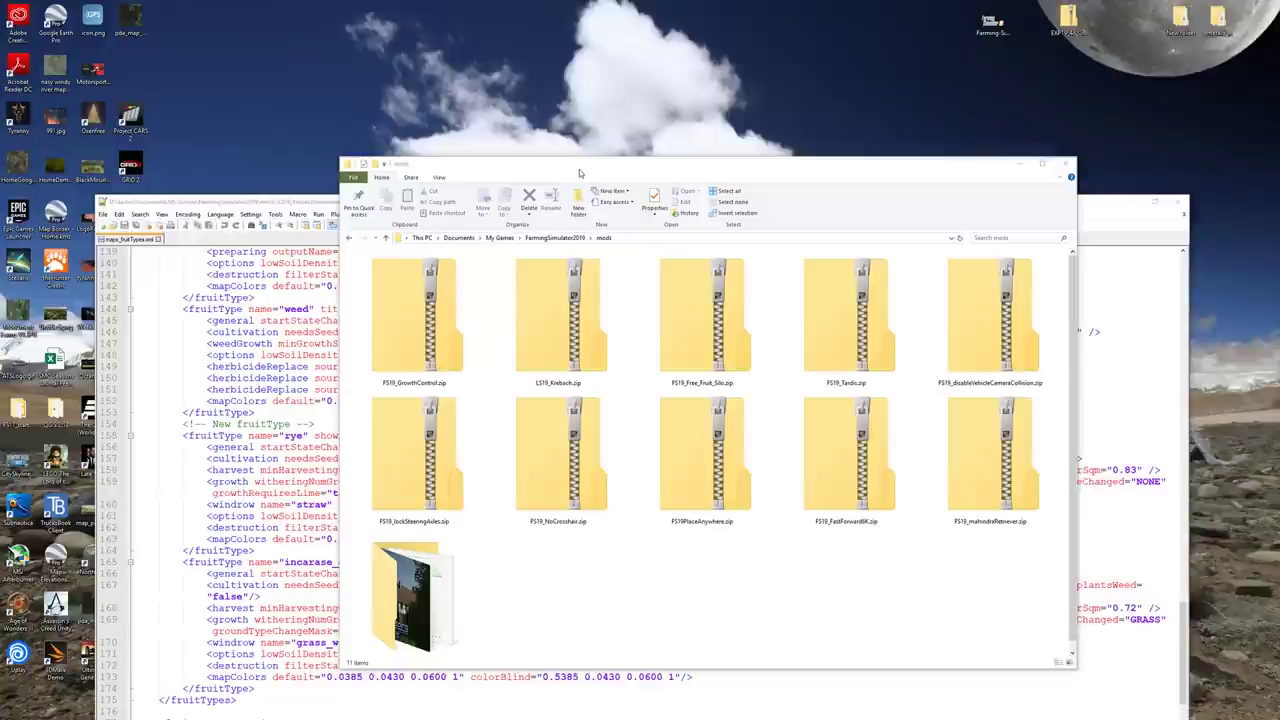
- Extract FS19_GrowthControl.zip with 7-Zip into its own FS19_GrowthControl folder
click(467, 323)
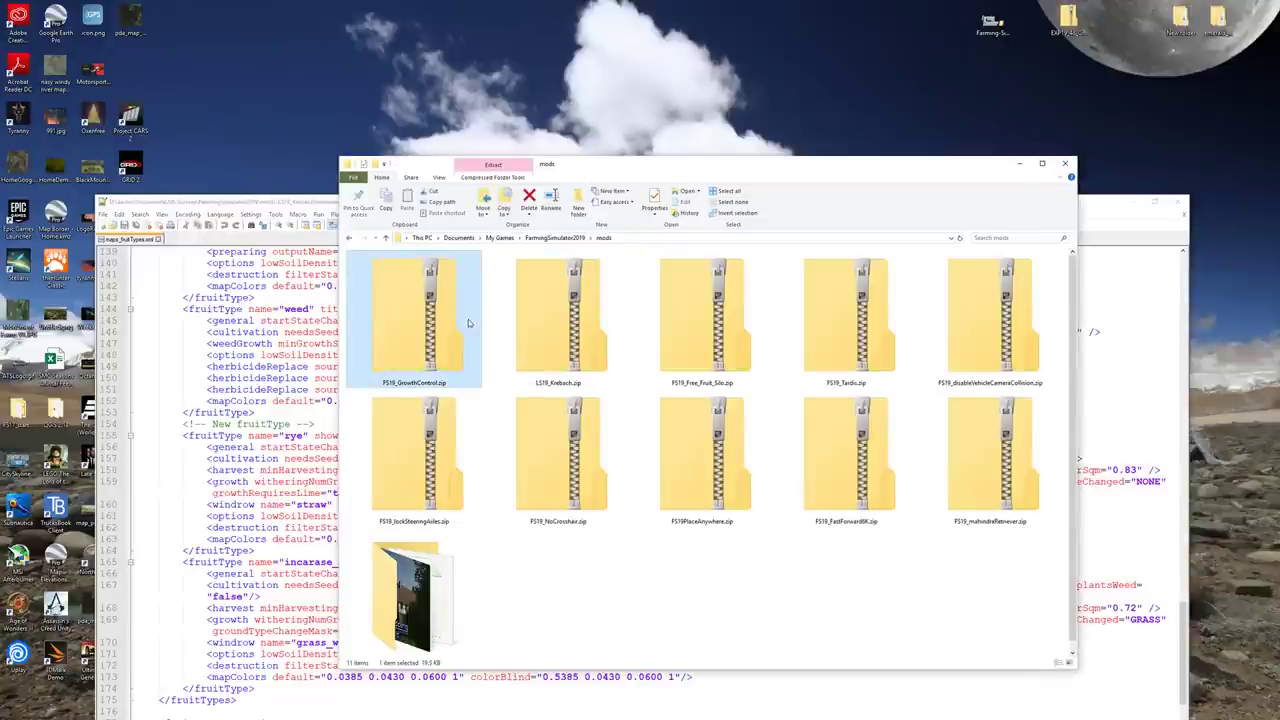
right_click(467, 323)
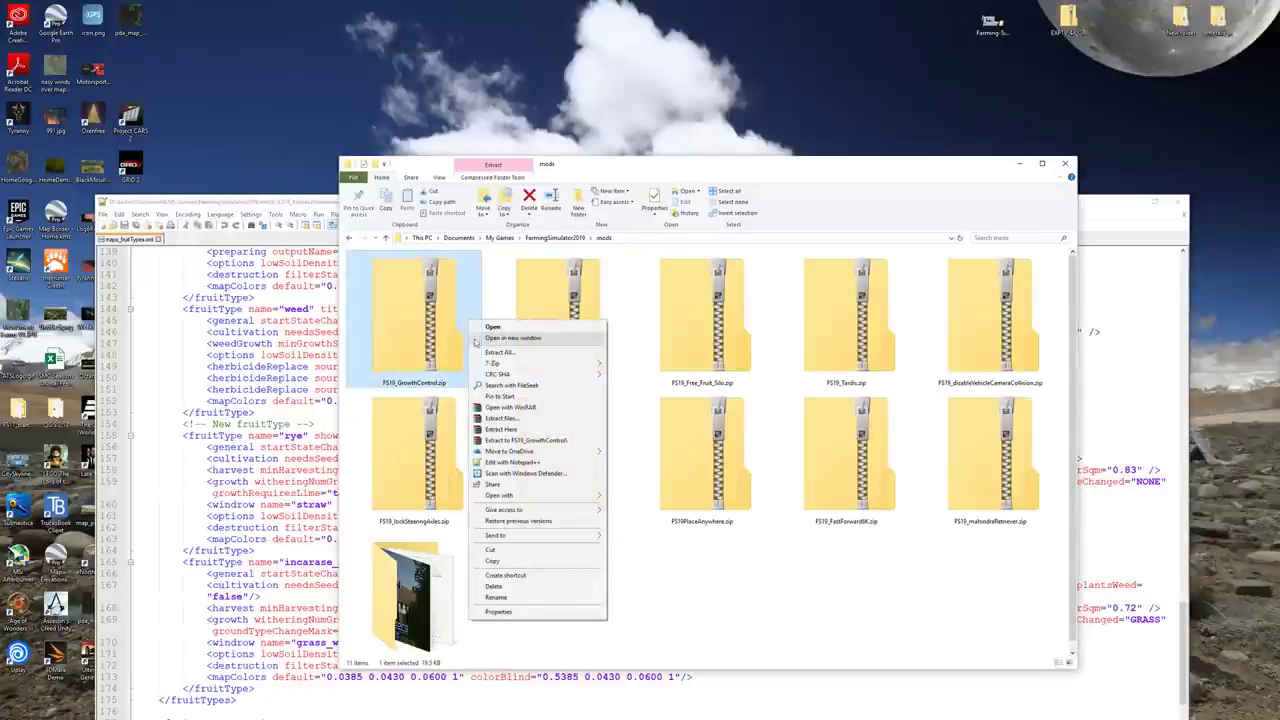
mouse_move(480, 365)
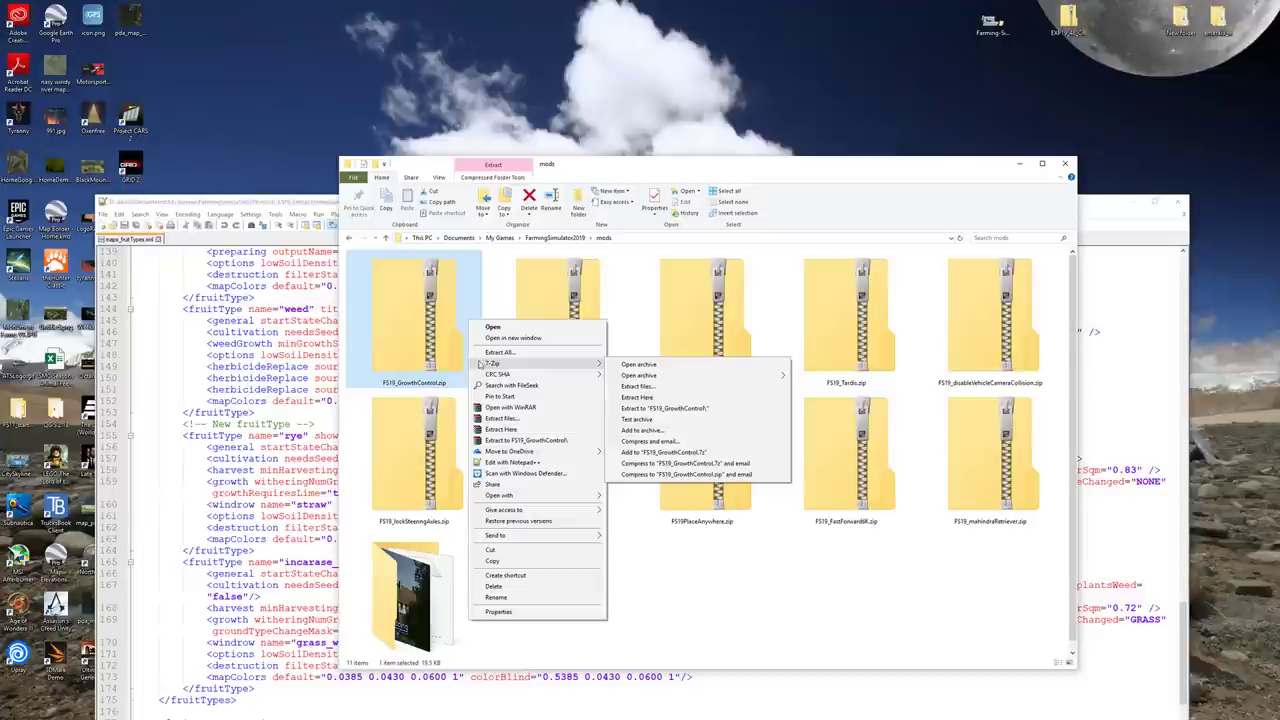
click(665, 409)
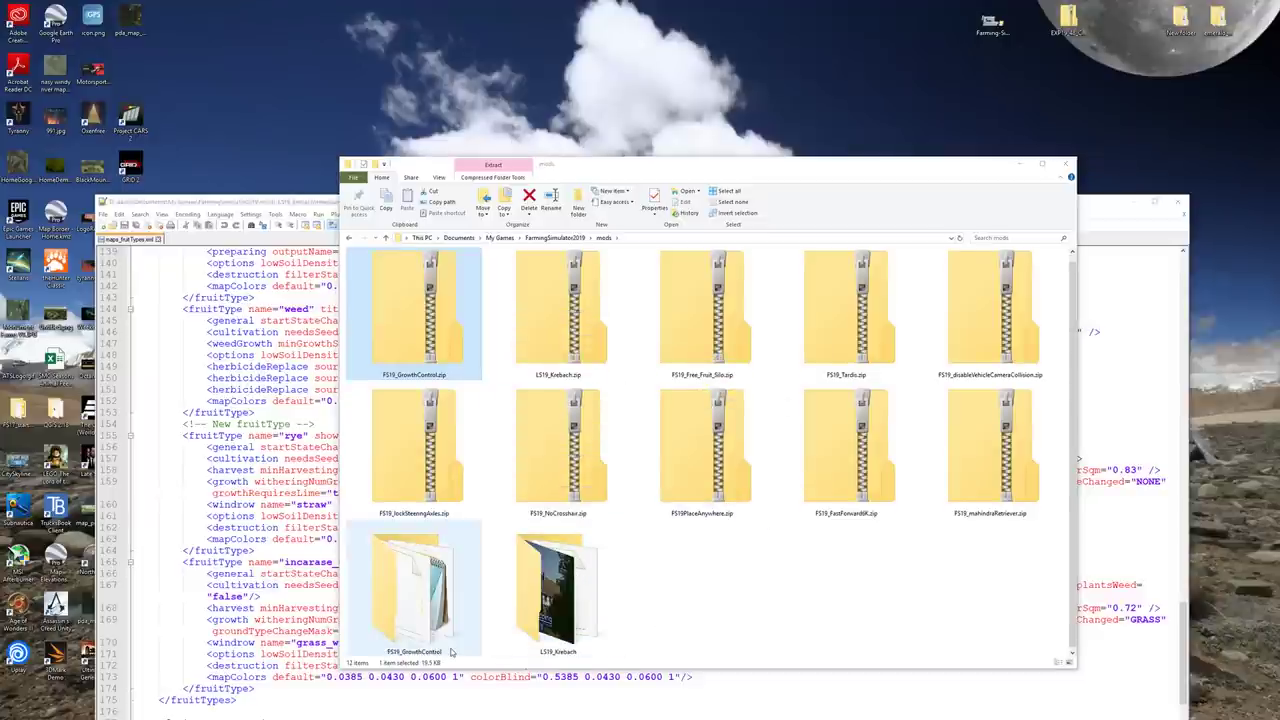
- Open growthcontrol.lua from the extracted FS19_GrowthControl folder in Notepad++ and check it side by side with maps_fruitTypes.xml
double_click(430, 590)
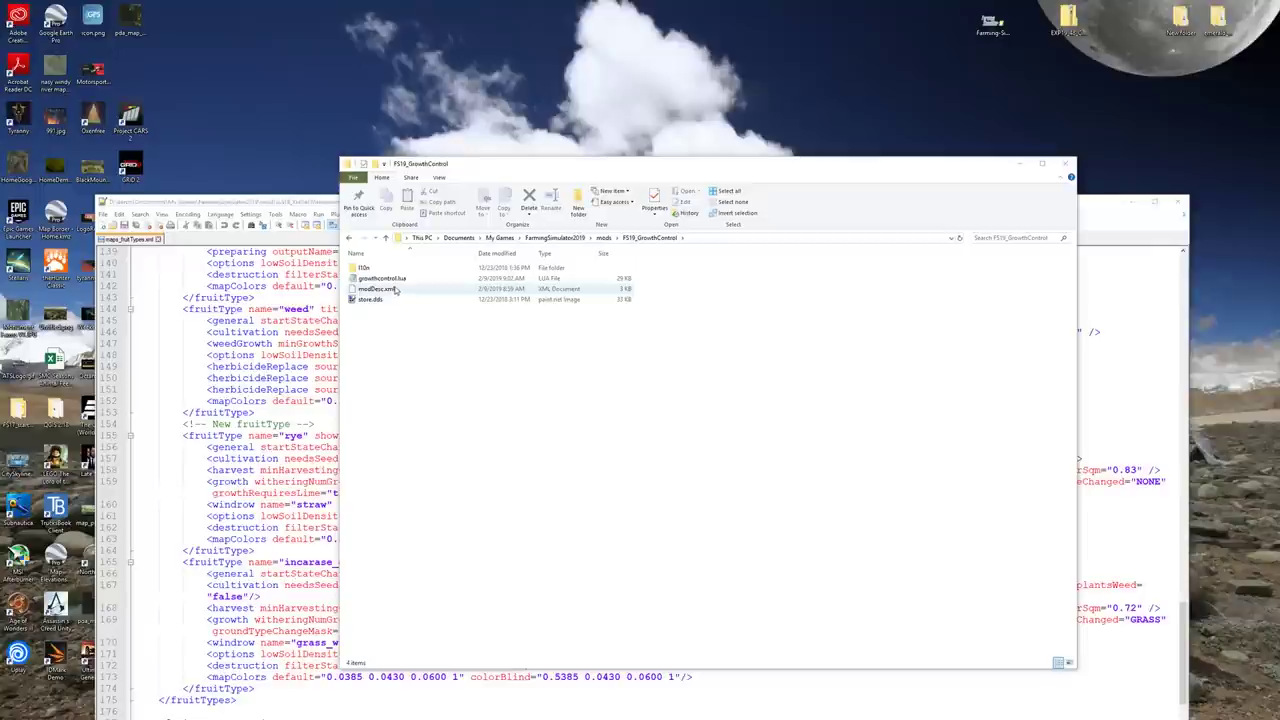
click(394, 281)
right_click(395, 283)
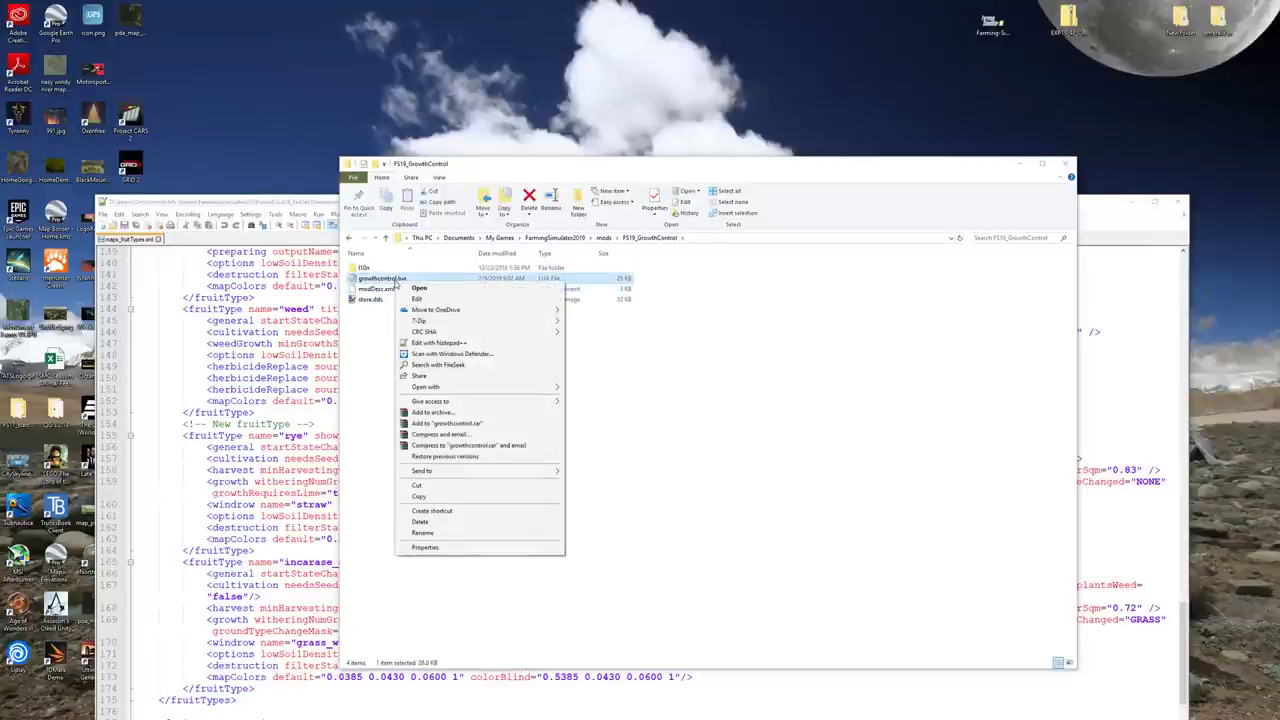
click(430, 343)
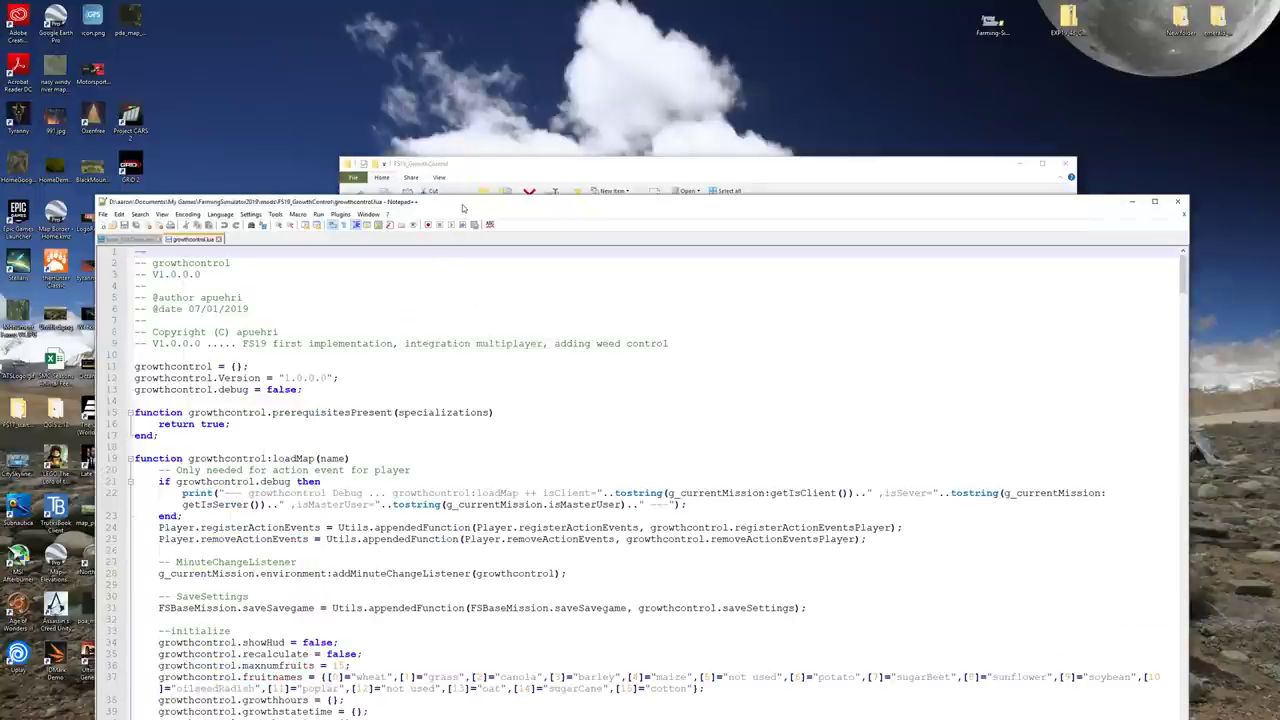
drag(462, 204, 476, 59)
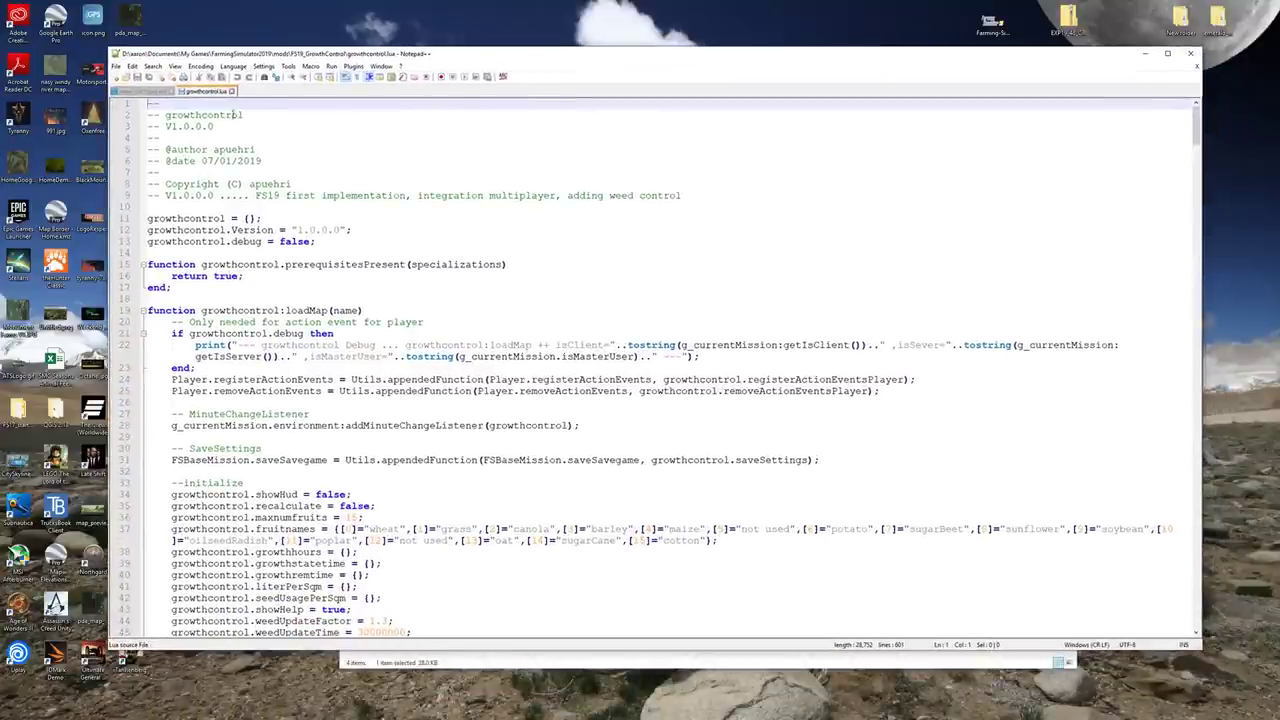
click(142, 91)
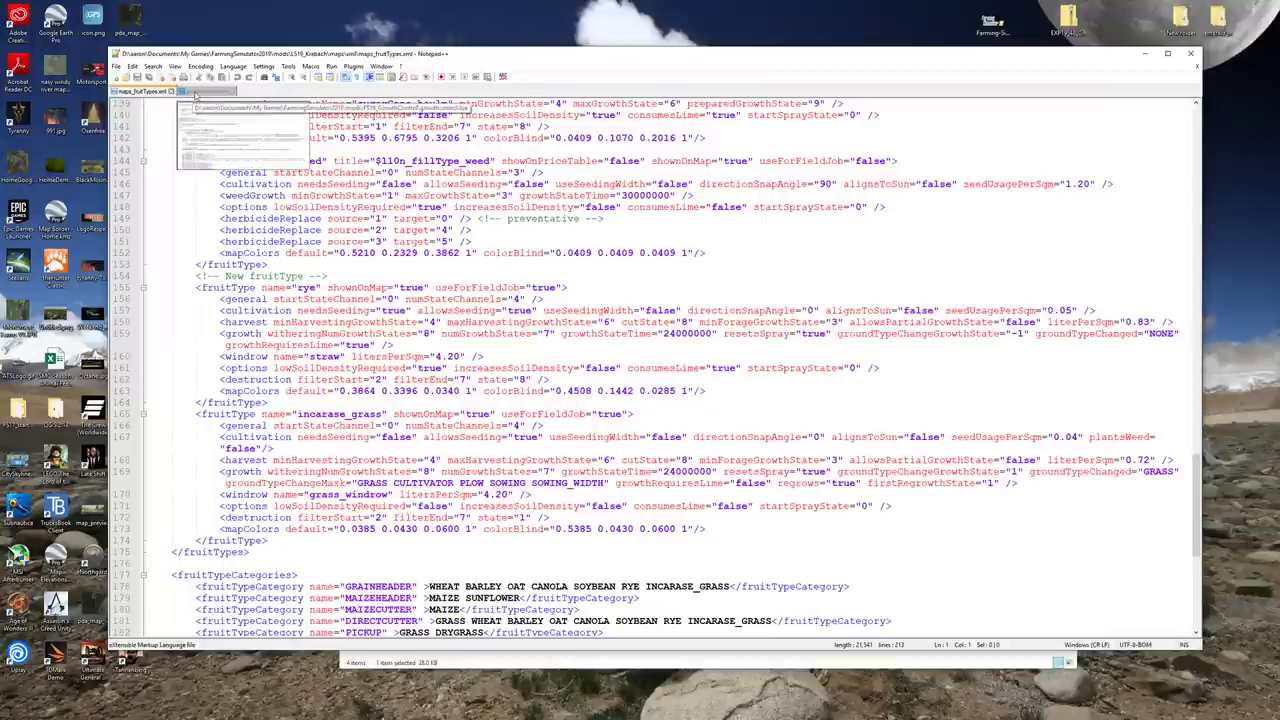
click(196, 93)
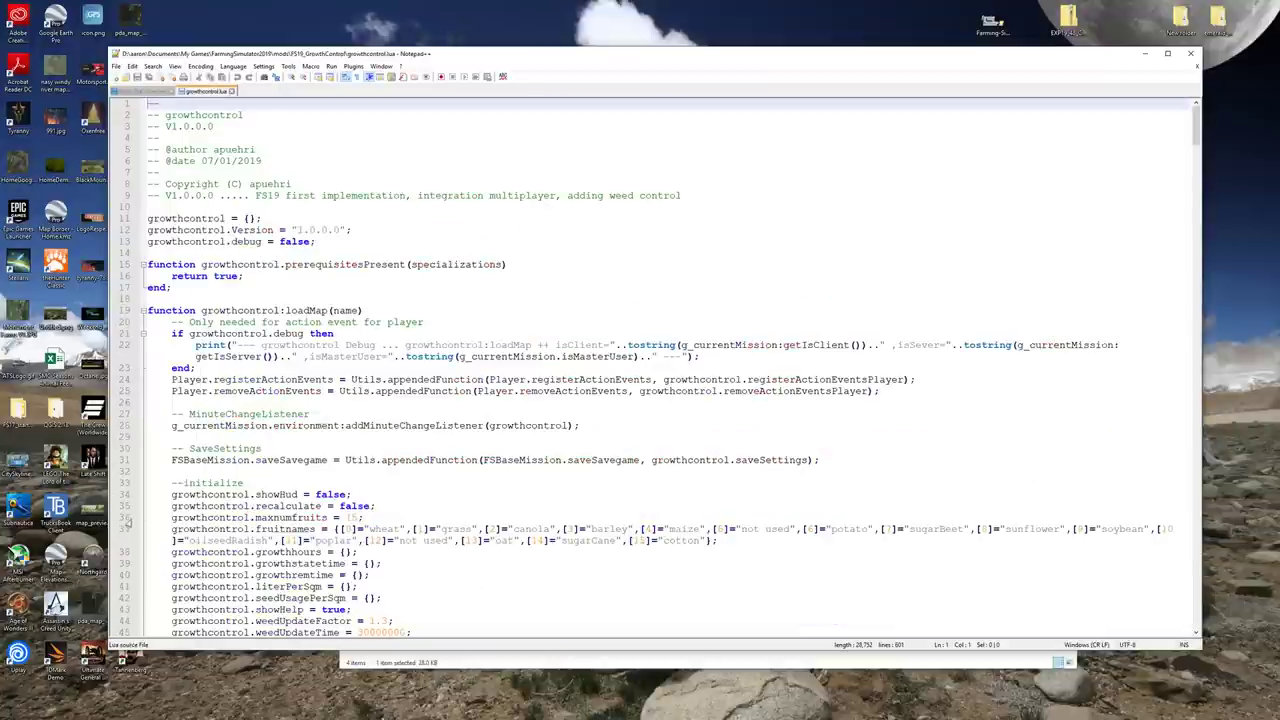
- Set growthcontrol.maxnumfruits to 17 in growthcontrol.lua
click(170, 517)
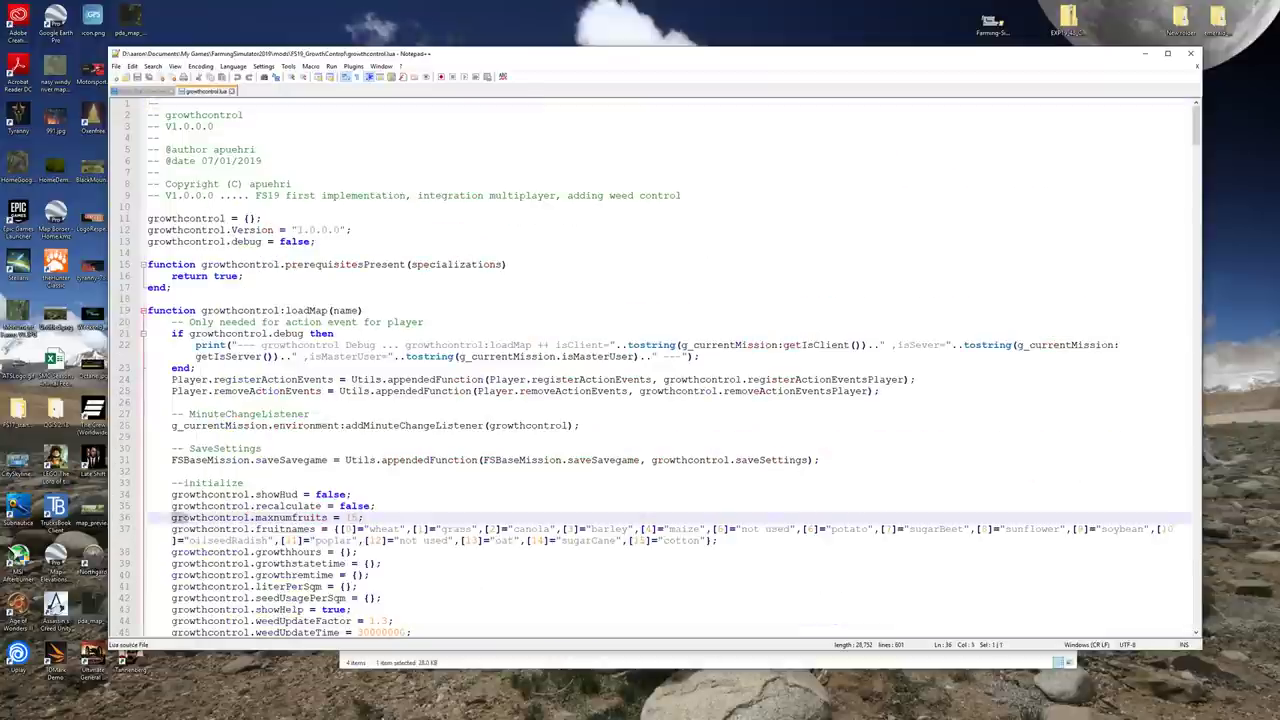
drag(170, 517, 360, 518)
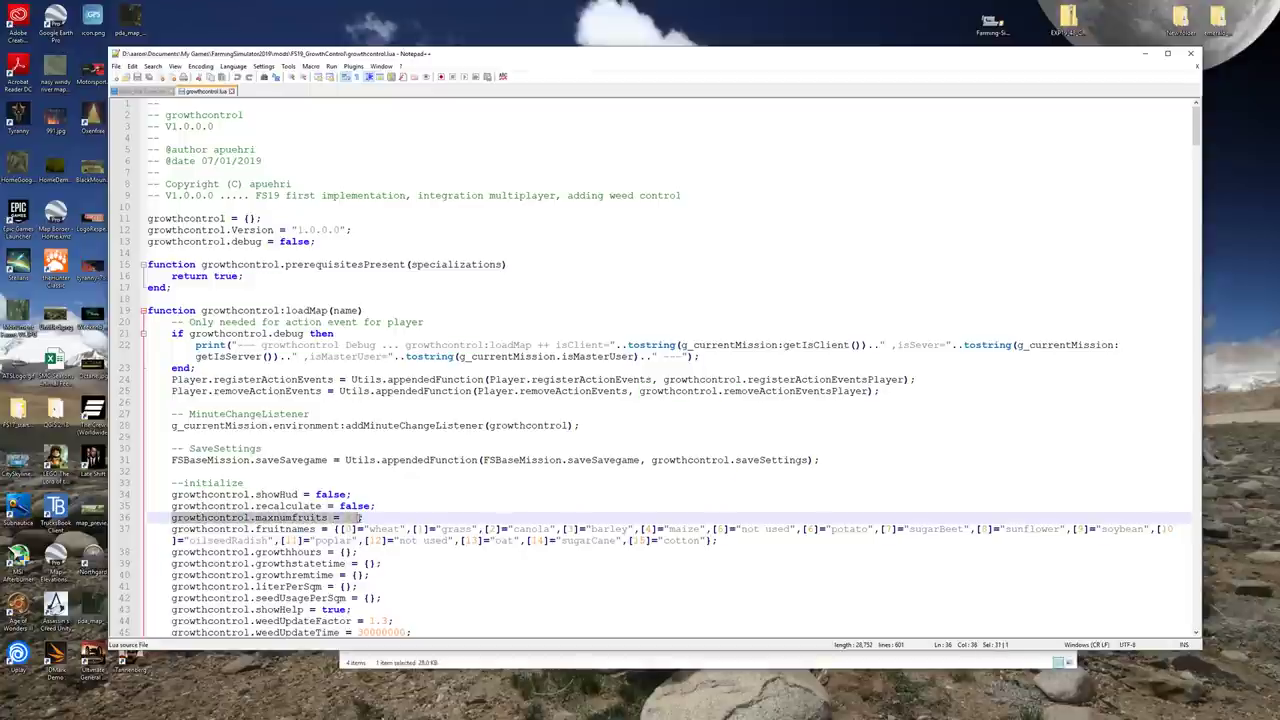
click(360, 518)
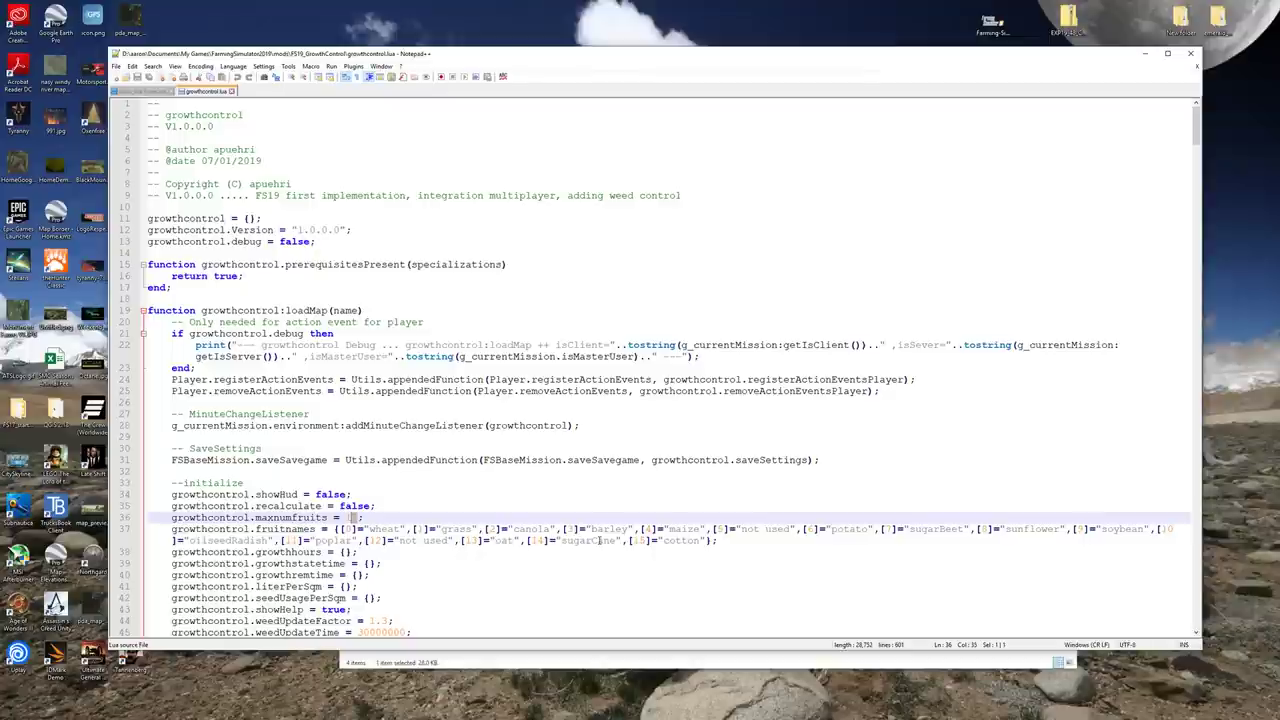
text(7)
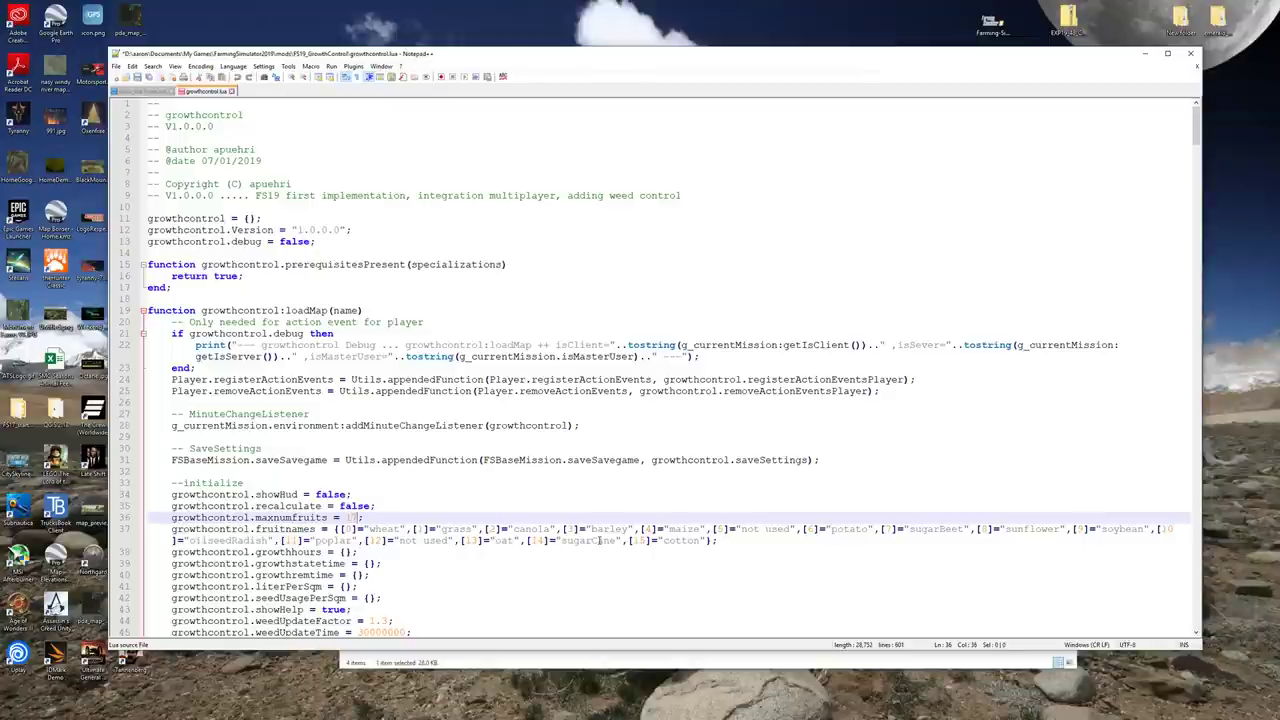
- Copy the [15]="cotton" entry with its leading comma from the growthcontrol.fruitnames list and place the cursor after it
key(Down)
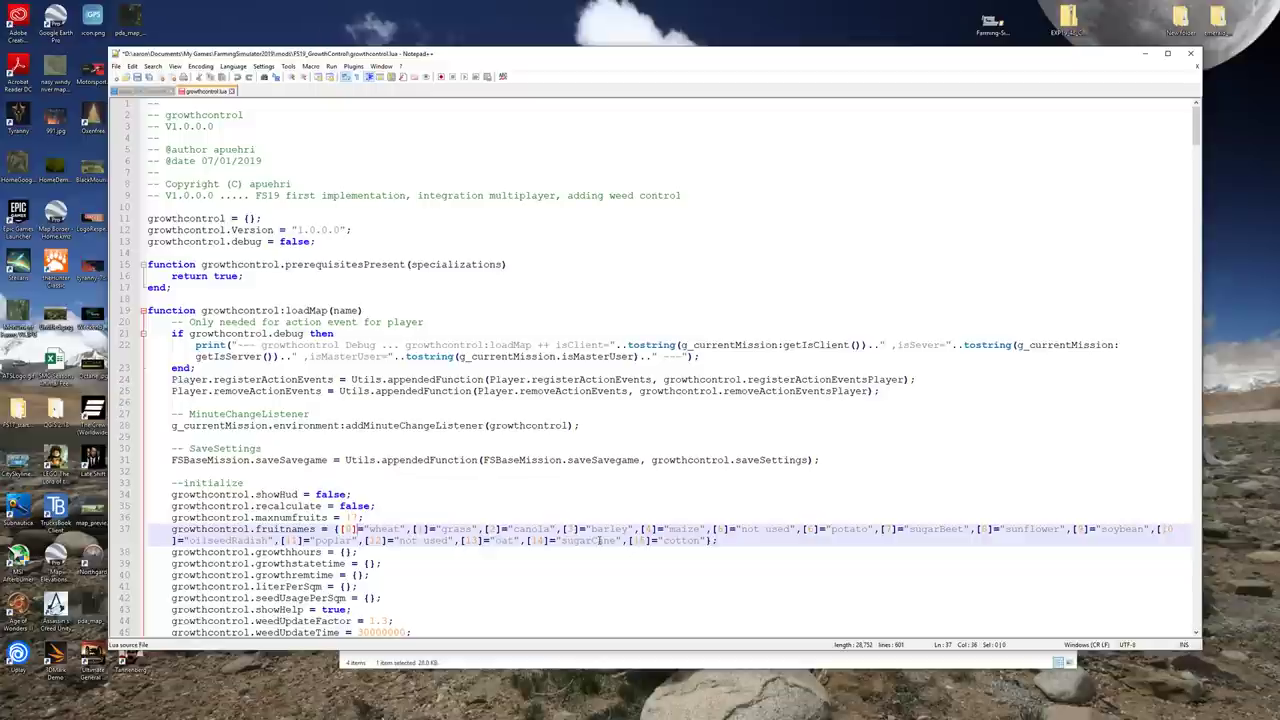
key(Down)
key(Left)
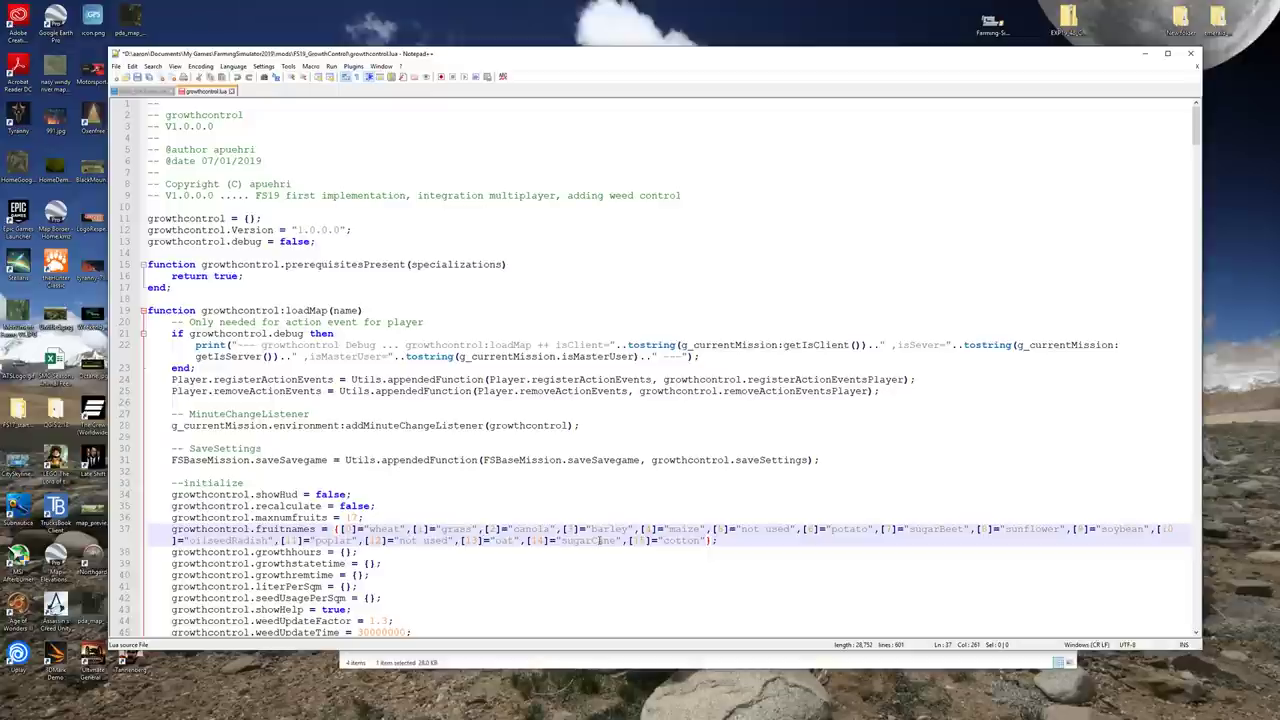
key(Right)
key(Up)
key(Left)
key(Left)
key(Left)
key(Left)
key(Left)
key(Left)
key(Left)
key(Left)
key(Left)
key(Left)
key(Left)
key(Left)
key(Left)
key(Left)
key(Left)
key(Left)
key(Left)
key(Left)
key(Left)
key(Left)
key(Right)
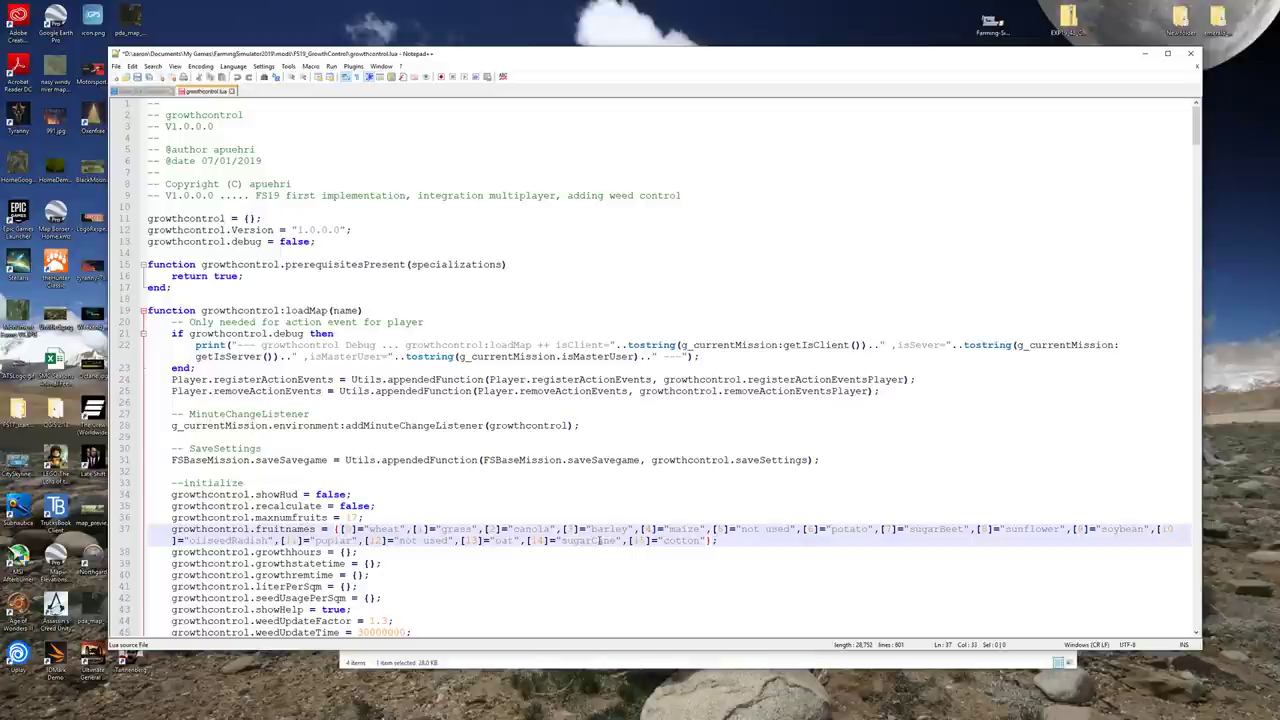
key(End)
key(shift+Left)
key(shift+Left)
key(shift+Left)
key(shift+Left)
key(shift+Left)
key(shift+Left)
key(shift+Left)
key(shift+Left)
key(shift+Left)
key(shift+Left)
key(shift+Left)
key(shift+Left)
key(shift+Left)
key(shift+Left)
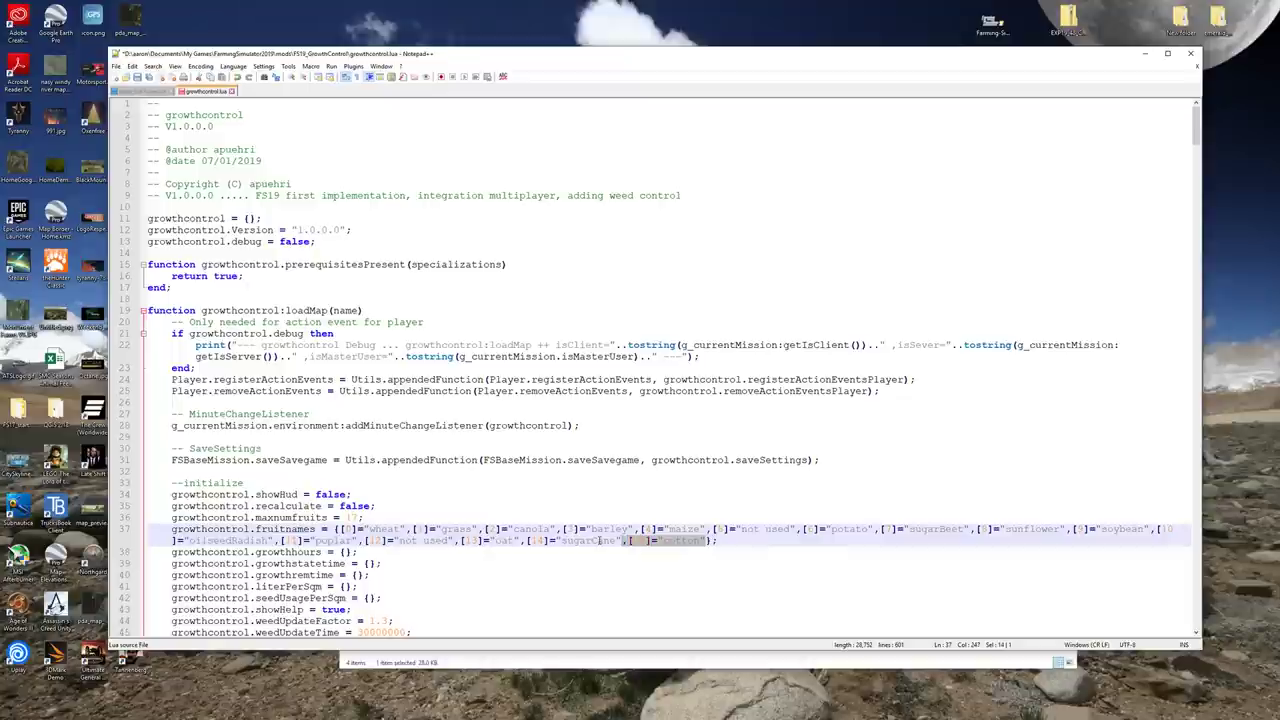
right_click(652, 544)
click(678, 349)
click(706, 541)
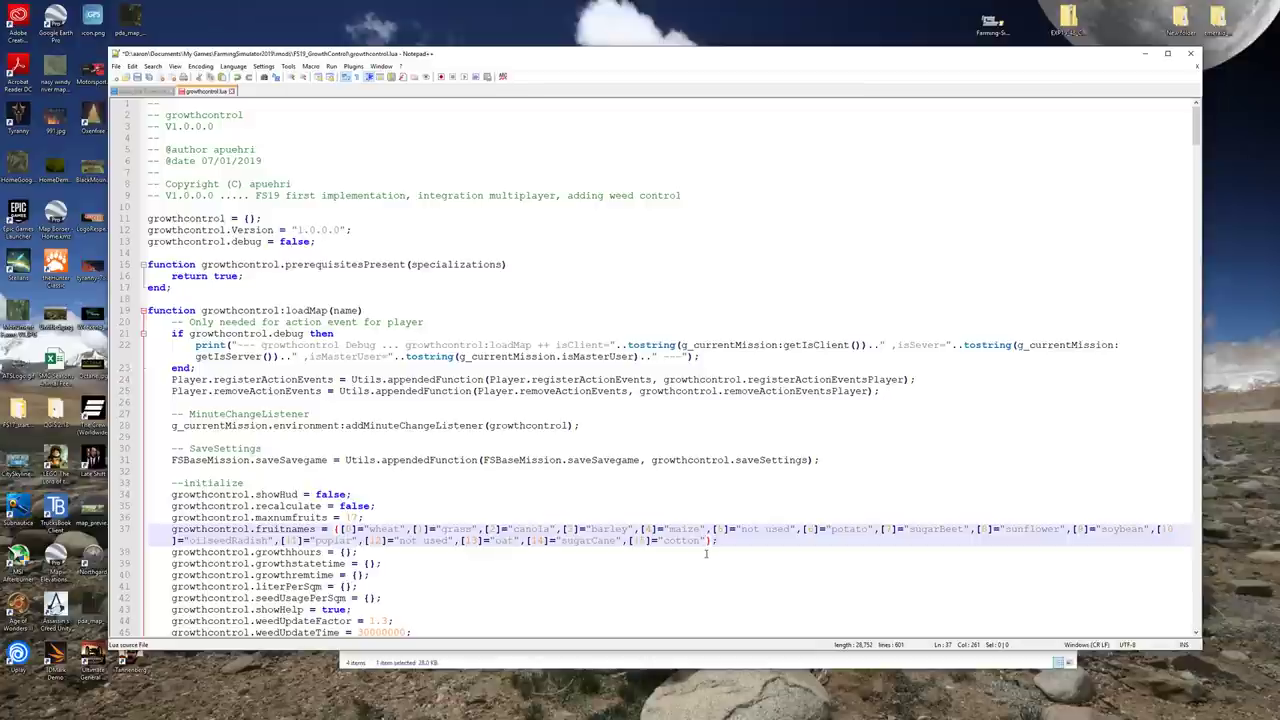
- Paste the copied cotton entry twice at the end of the fruitnames list and number the copies 16 and 17
key(ctrl+v)
key(ctrl+v)
click(730, 542)
double_click(728, 541)
key(Right)
key(Right)
key(Right)
key(Right)
key(Right)
key(Right)
key(Right)
key(Right)
key(Right)
key(Right)
key(Right)
key(Right)
key(Right)
key(shift+Right)
key(shift+Right)
text(17)
- Replace the fruit name in entry 16 of the fruitnames list with rye
key(Left)
key(Left)
key(Left)
key(Left)
key(Left)
key(Left)
key(Left)
key(Left)
key(Left)
key(Left)
key(Delete)
key(Delete)
key(Delete)
key(Delete)
key(Delete)
key(Delete)
text(rye)
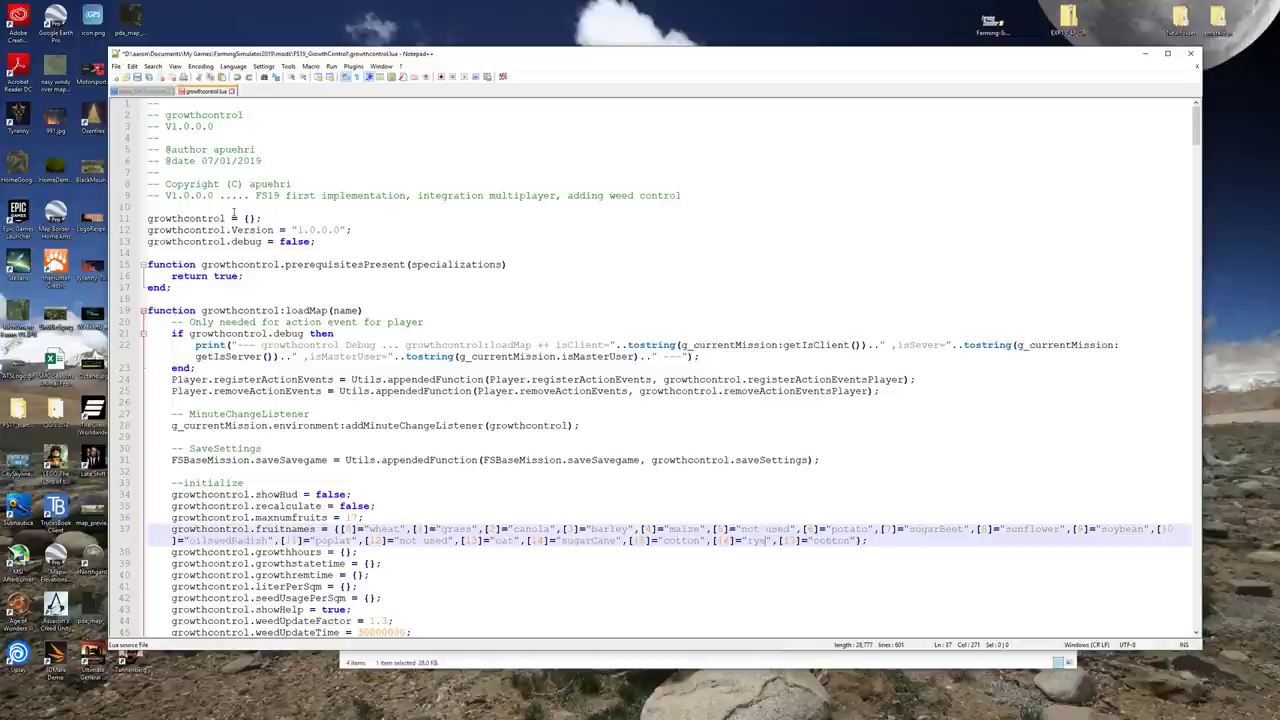
- Copy the fruit type name incarase_grass from maps_fruitTypes.xml and return to growthcontrol.lua
scroll(234, 213, down, 2)
key(ctrl+Tab)
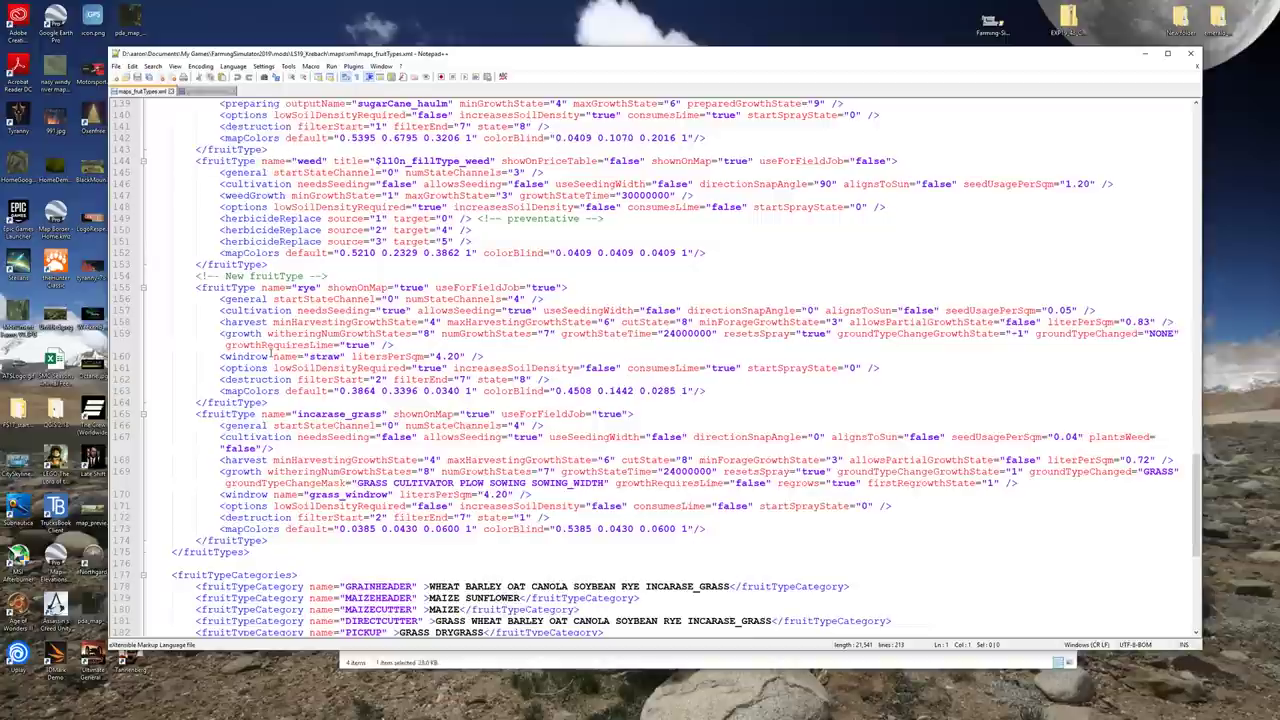
drag(296, 413, 386, 414)
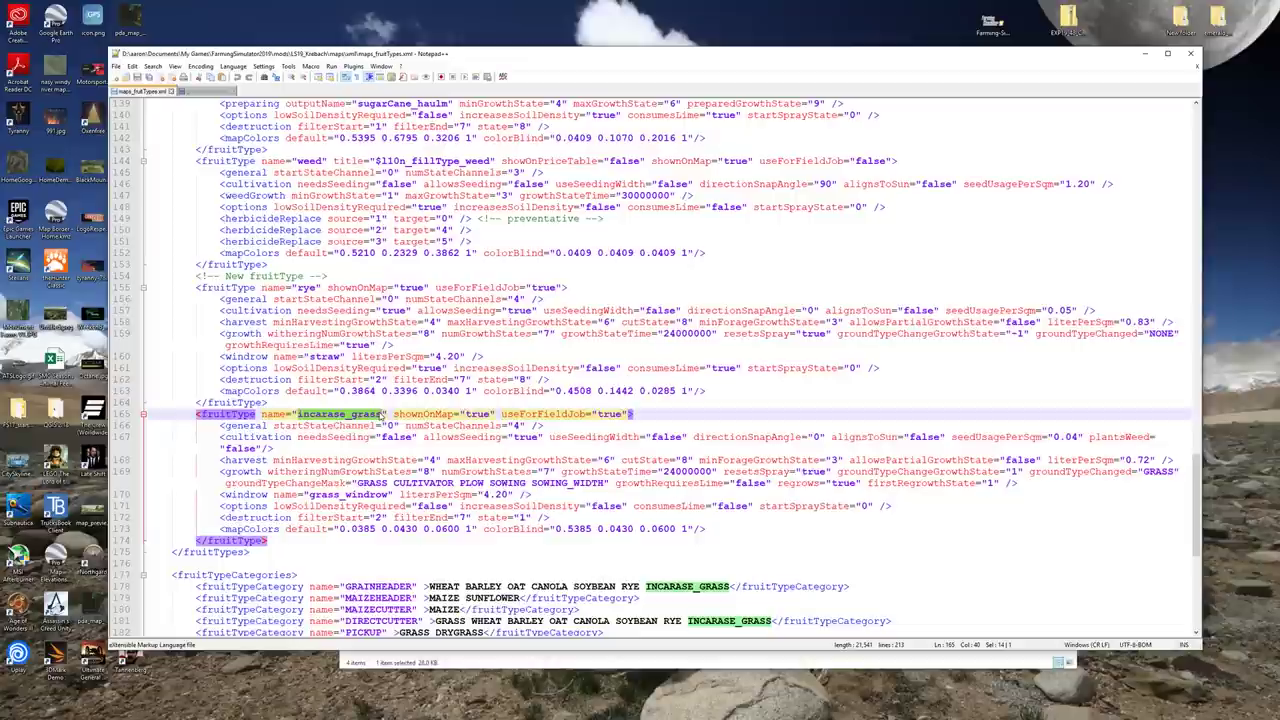
right_click(386, 414)
click(415, 428)
key(ctrl+Tab)
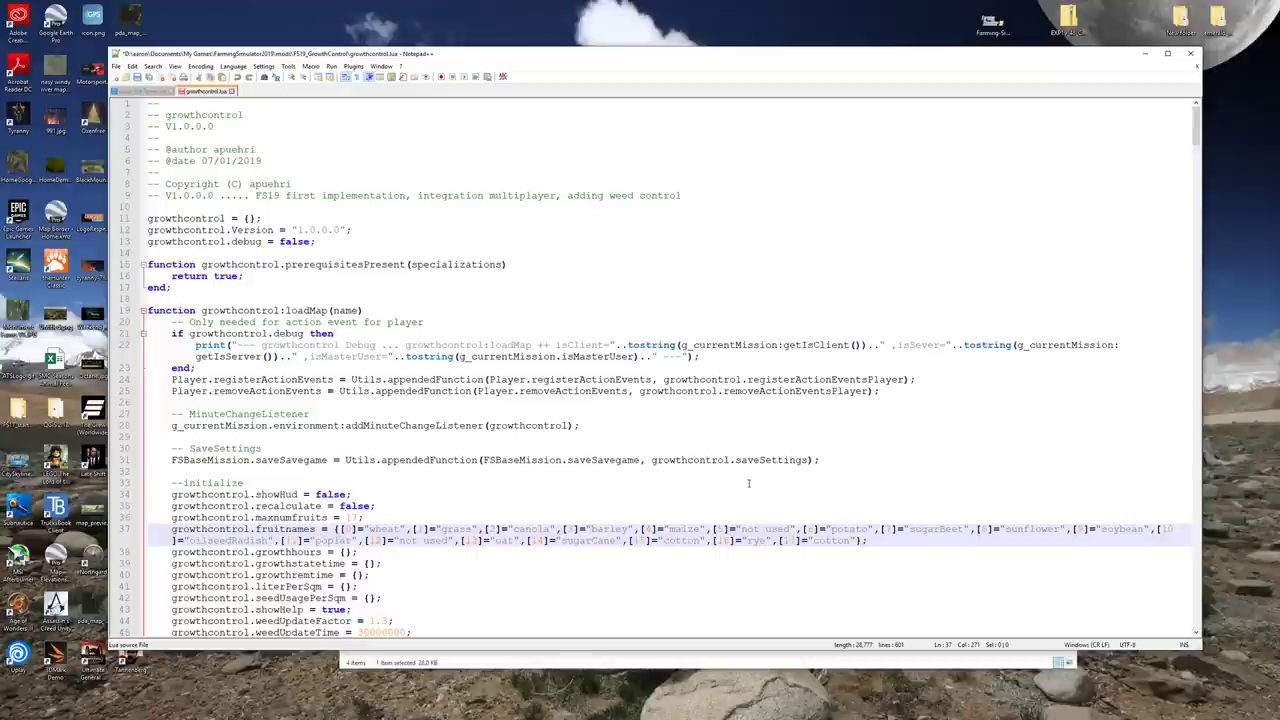
- Replace the fruit name cotton in entry 17 of the growthcontrol.fruitnames list with the copied incarase_grass
triple_click(819, 540)
click(813, 540)
drag(814, 540, 849, 540)
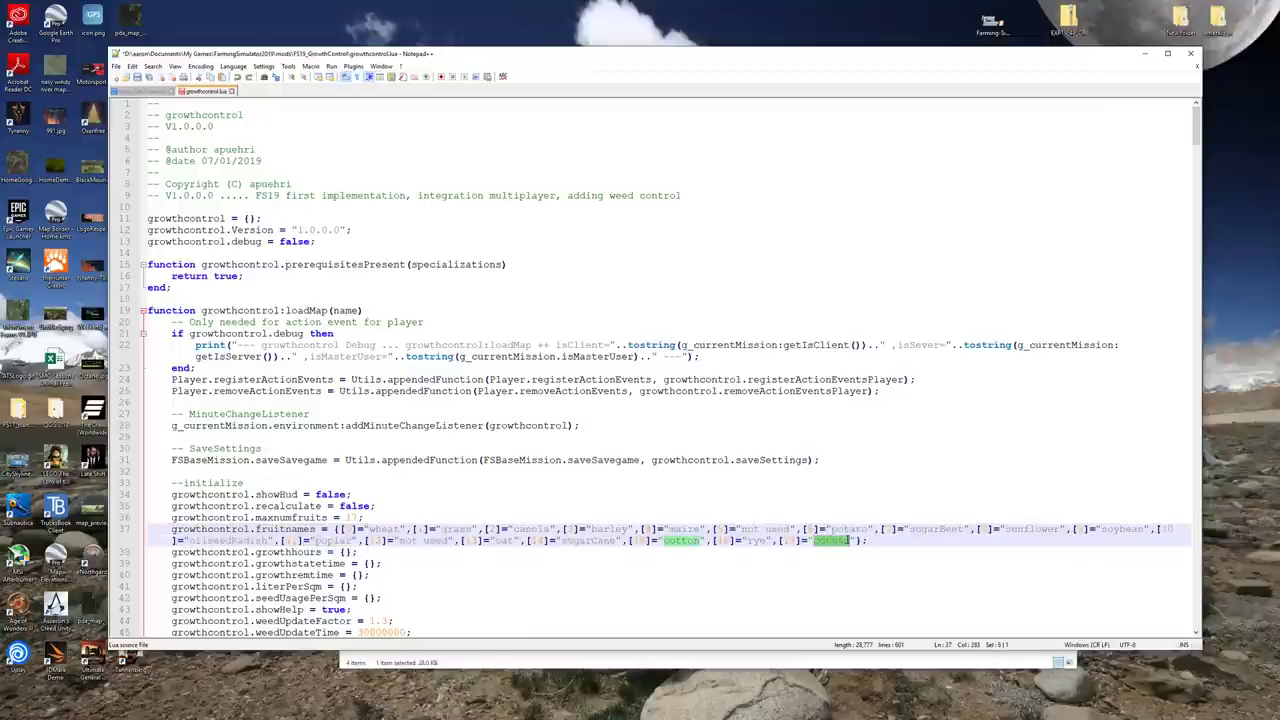
right_click(818, 541)
click(843, 360)
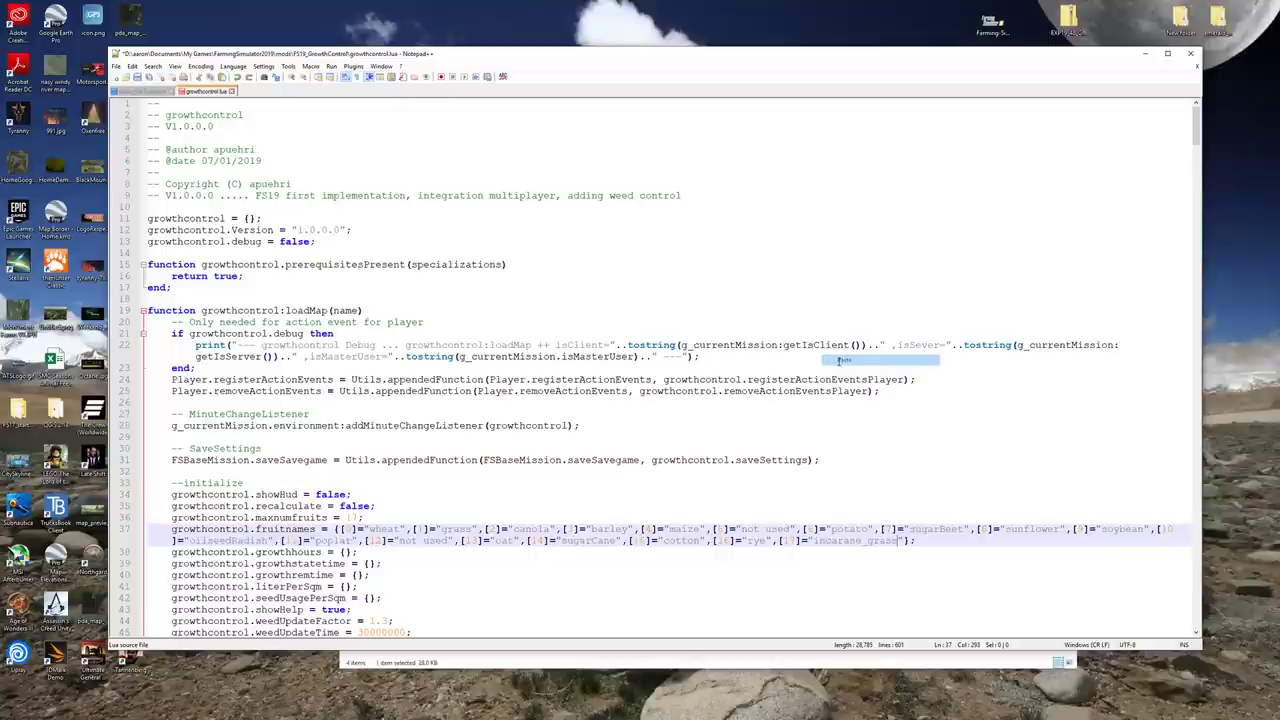
click(805, 555)
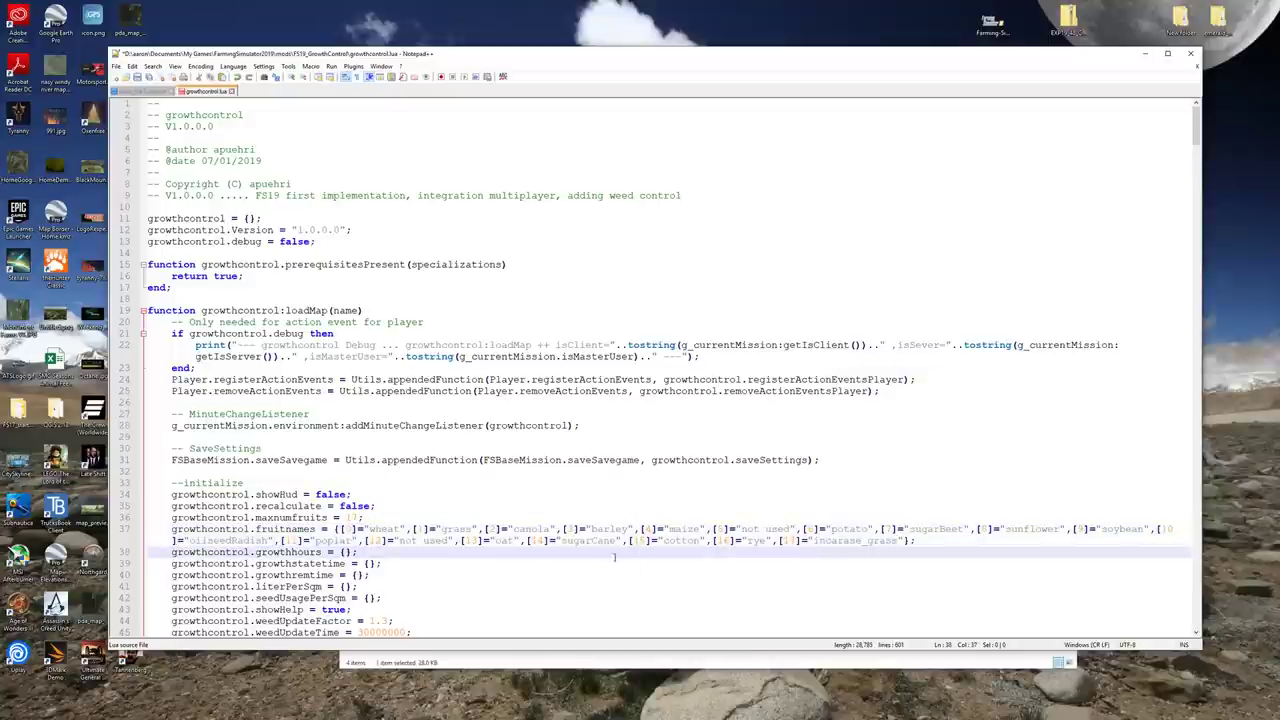
- Delete and retype the closing and the opening quotation mark around incarase_grass in entry 17, one after the other
click(901, 541)
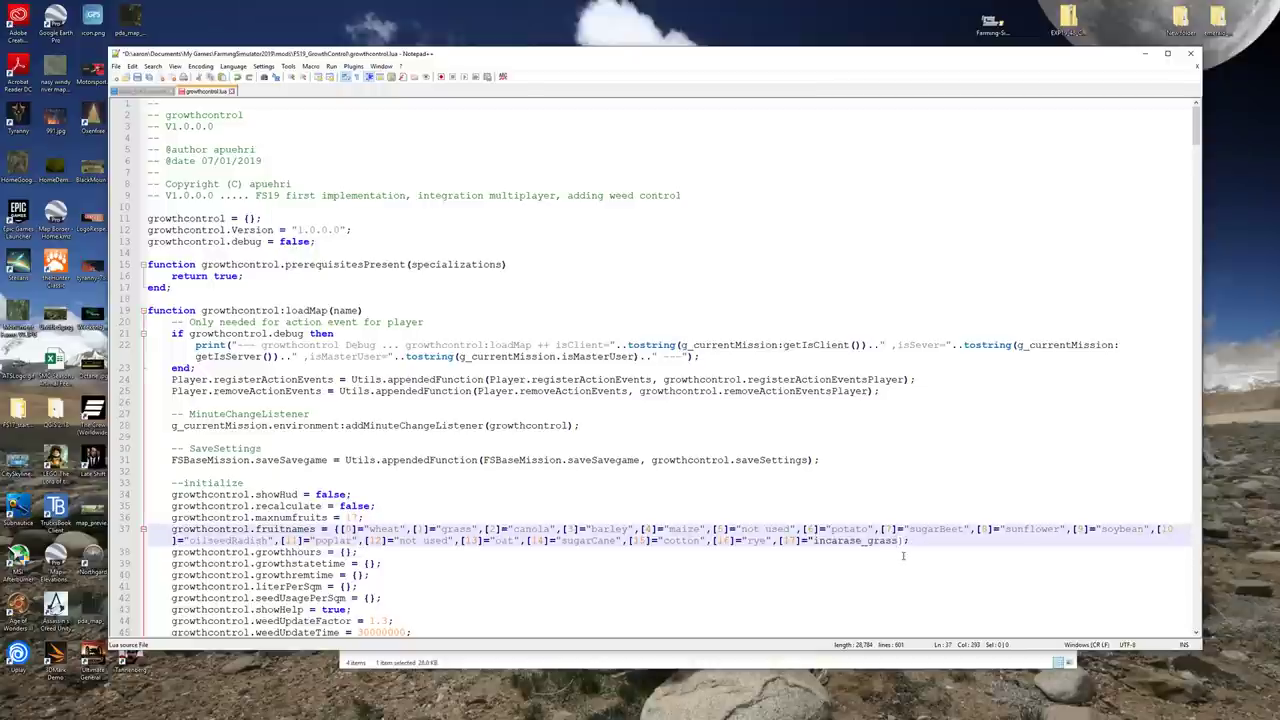
click(903, 556)
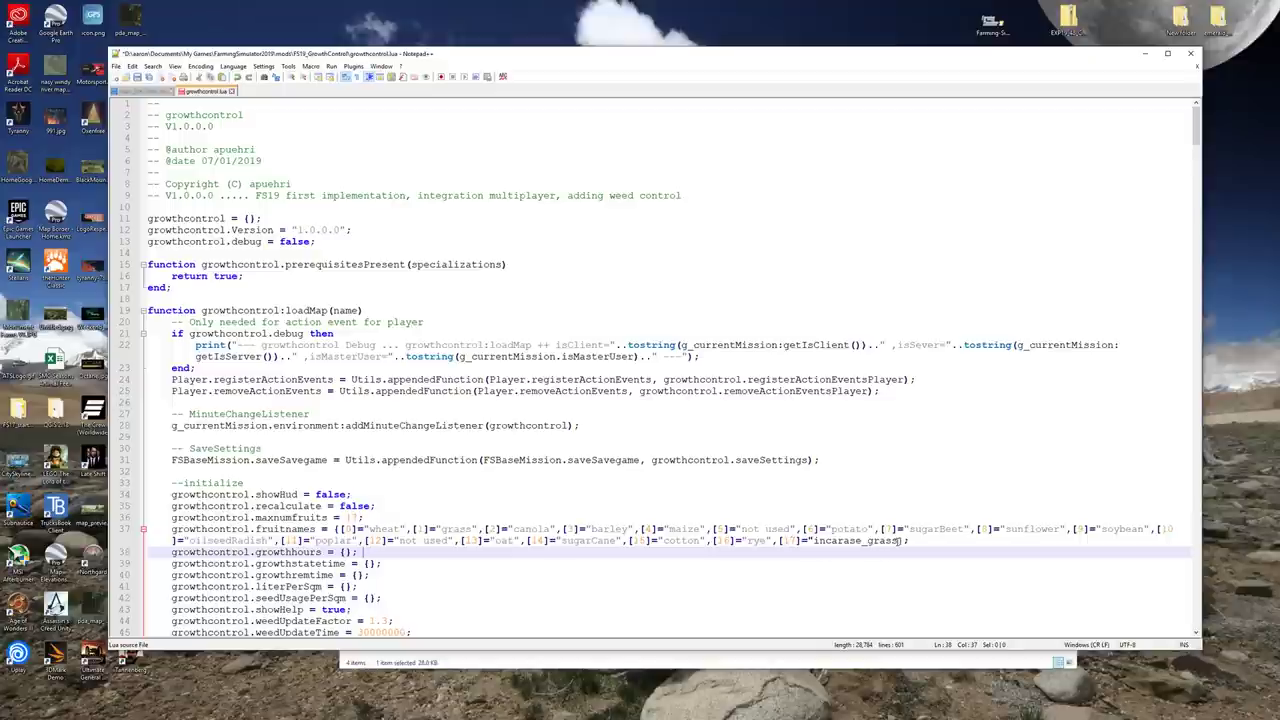
click(897, 540)
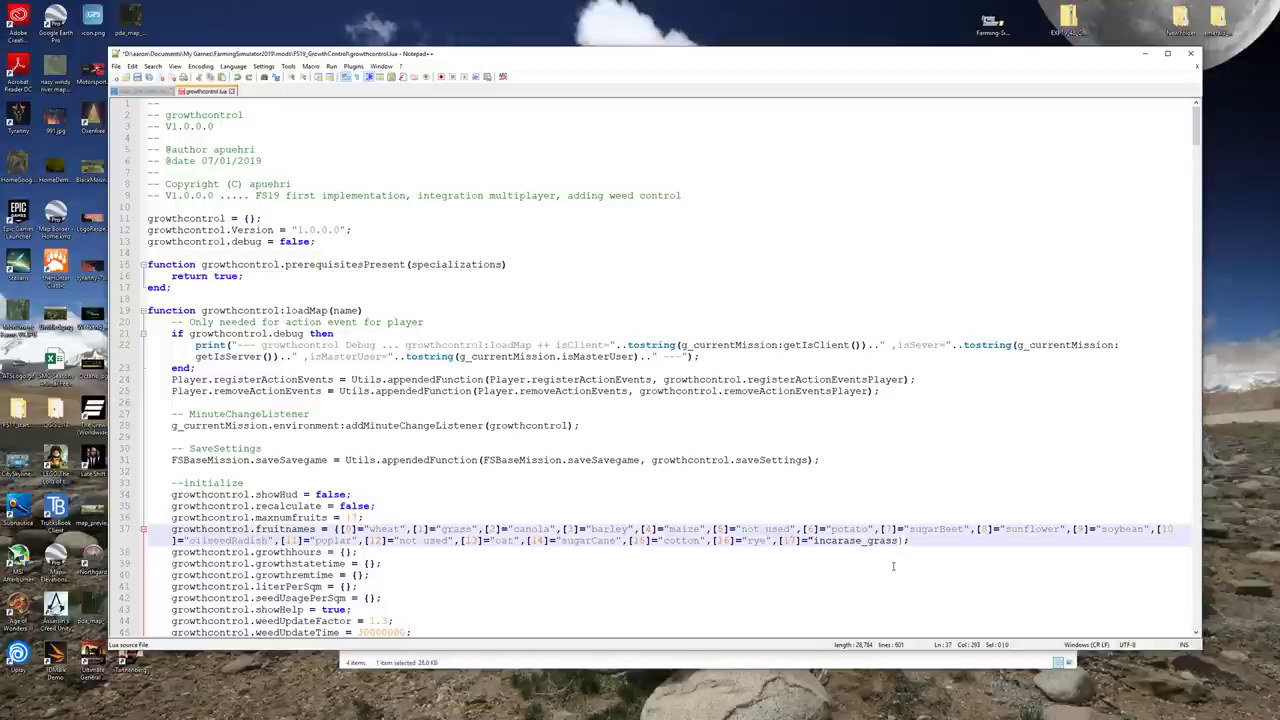
text(")
click(893, 567)
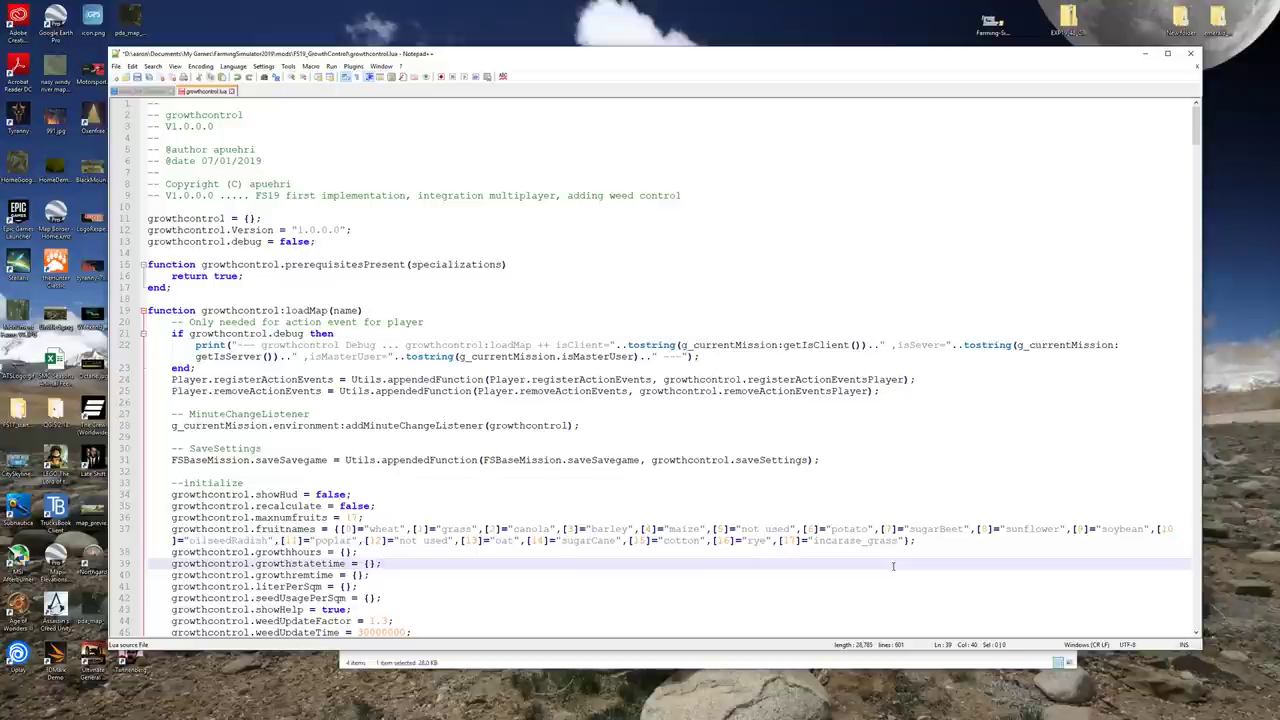
click(813, 540)
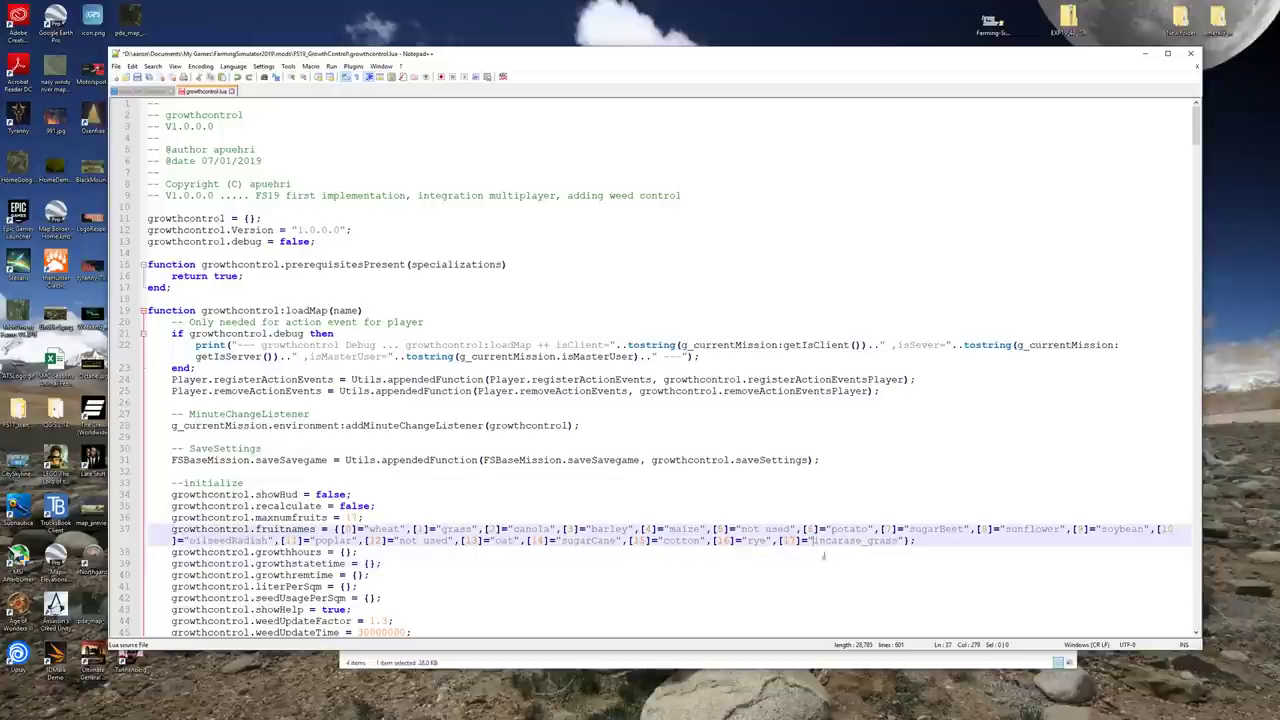
key(BackSpace)
text(")
- Delete the equals sign between [17] and "incarase_grass" in the fruitnames list and insert it again
key(BackSpace)
click(825, 563)
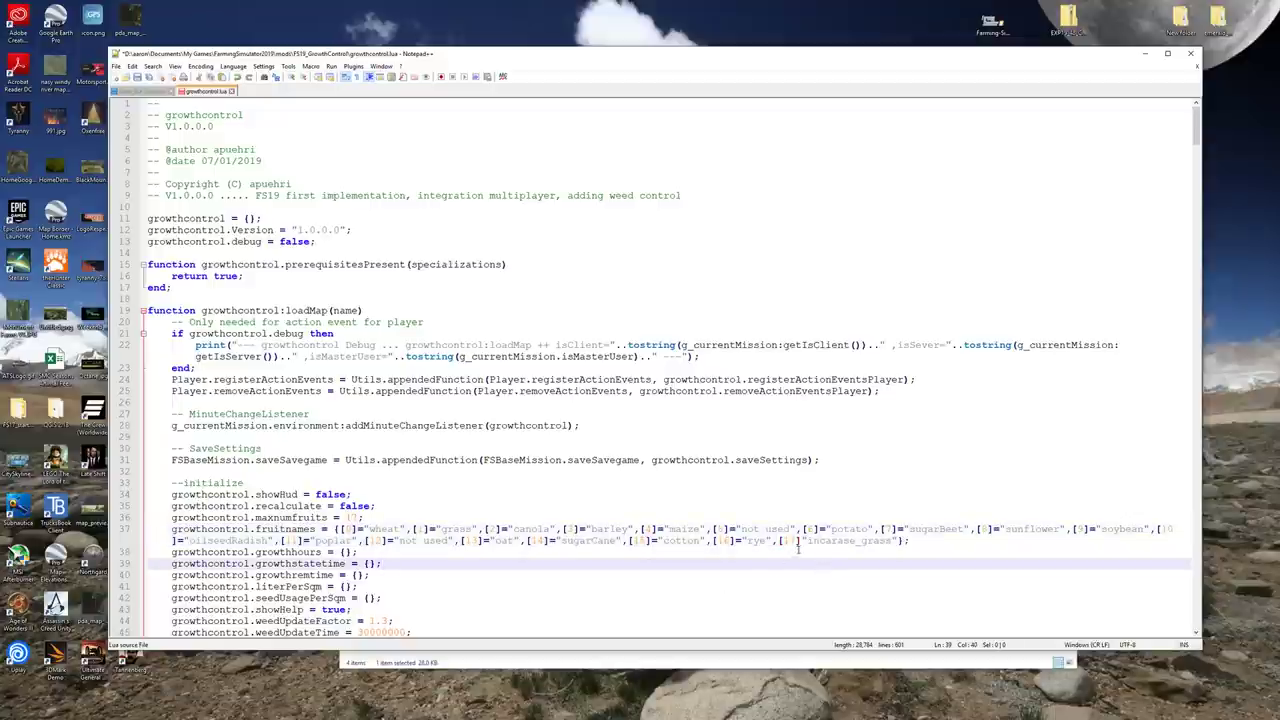
click(800, 543)
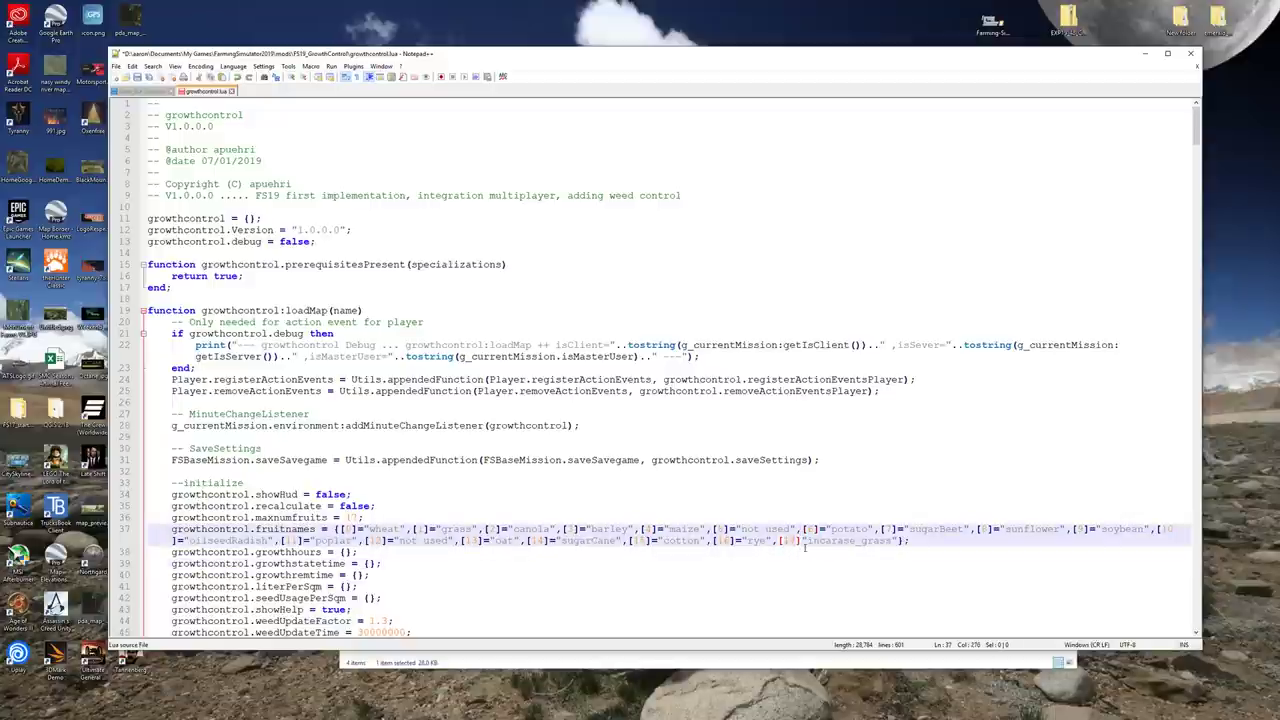
key(Left)
text(=)
key(Down)
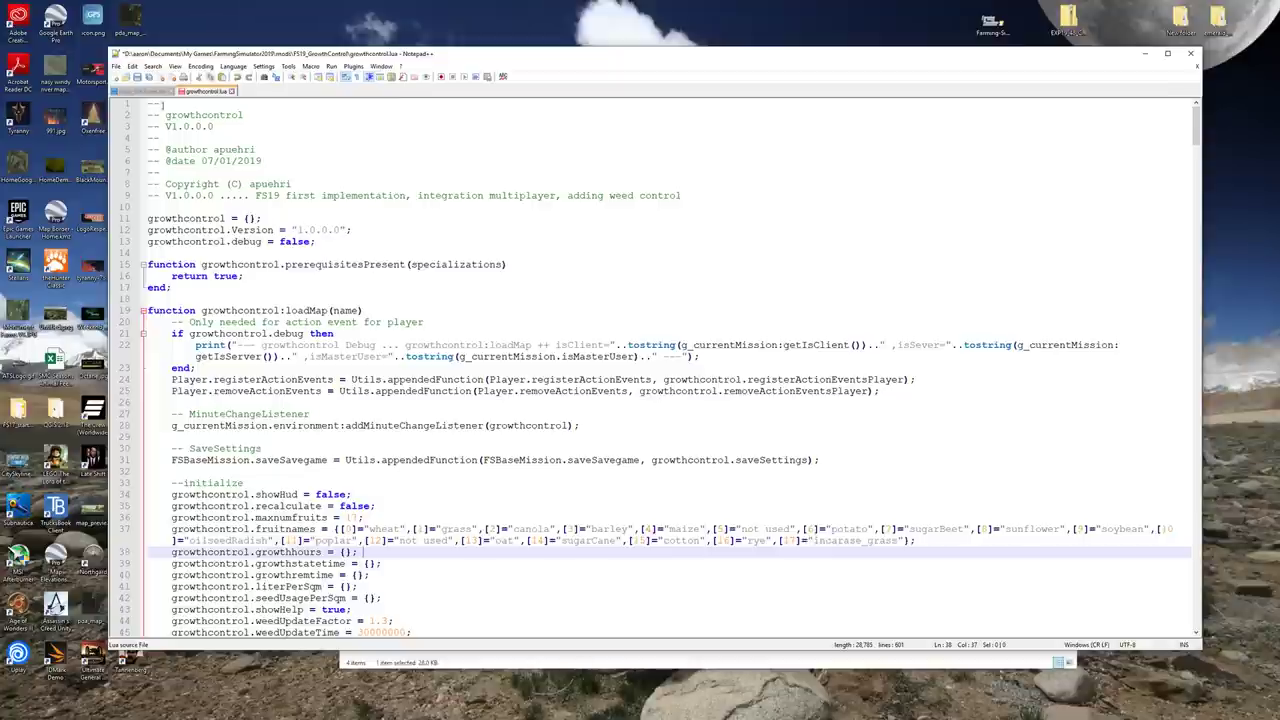
- Save the edited growthcontrol.lua
click(137, 78)
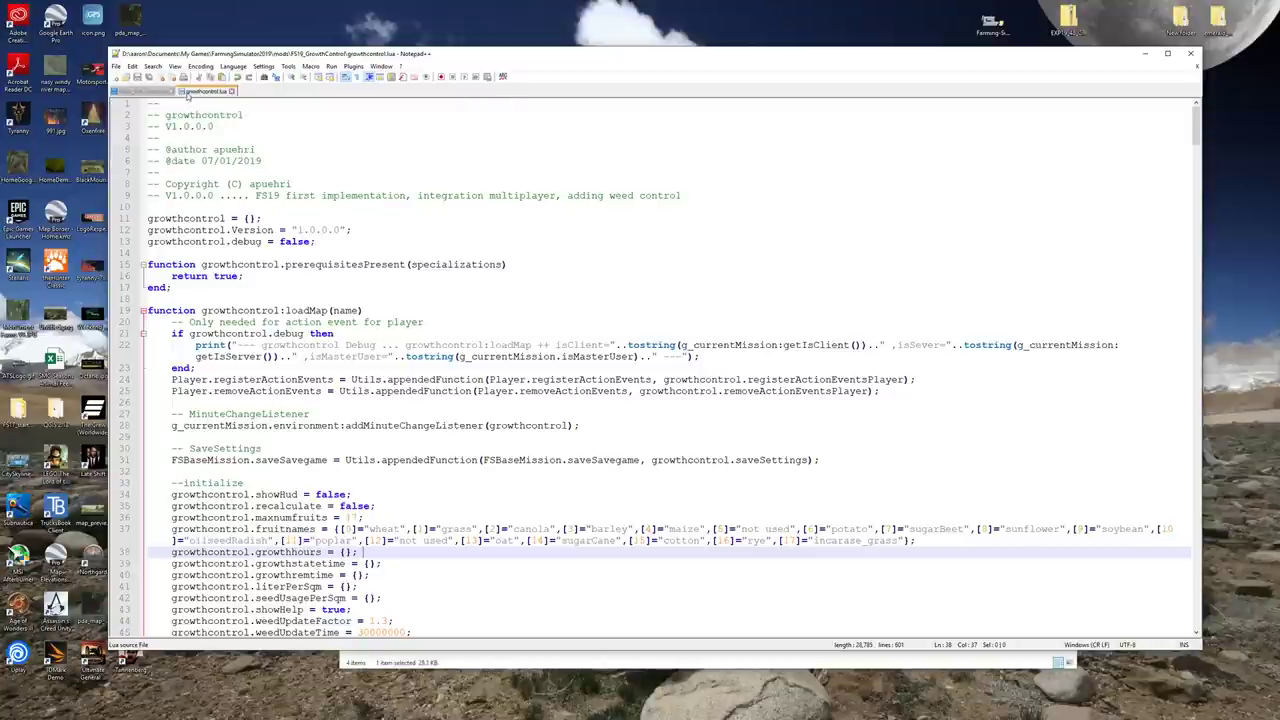
click(273, 128)
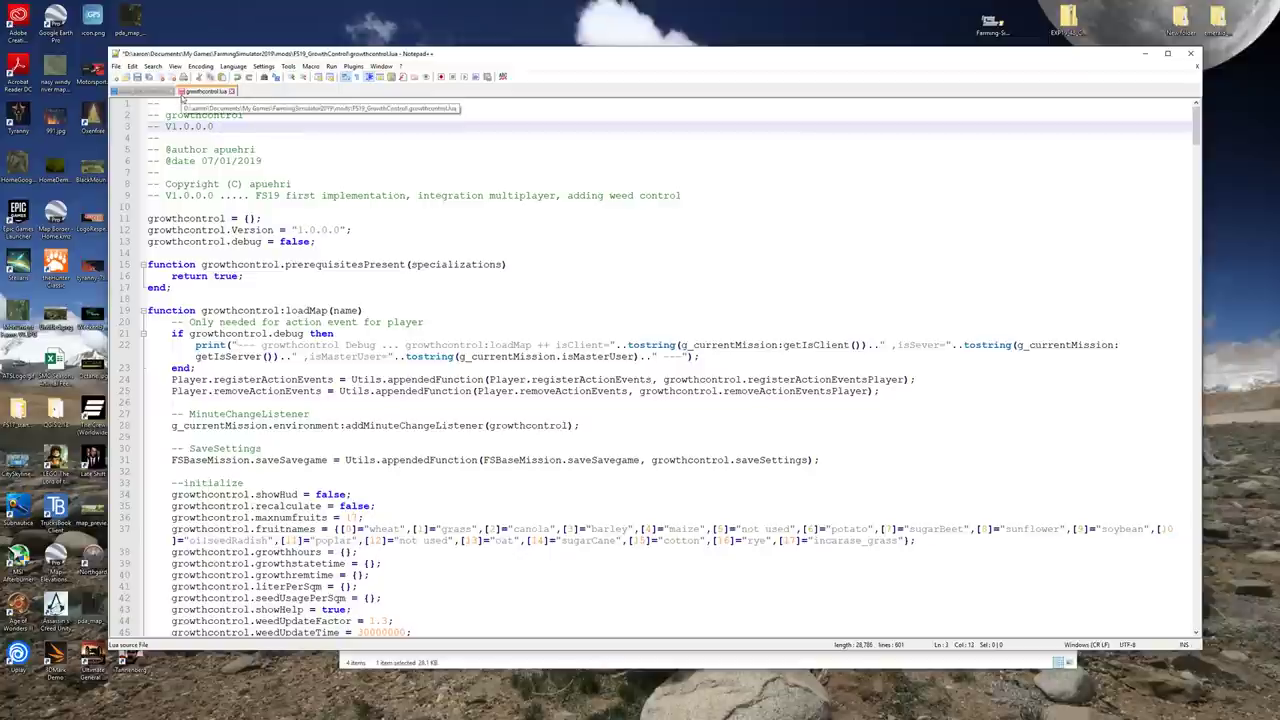
key(ctrl+s)
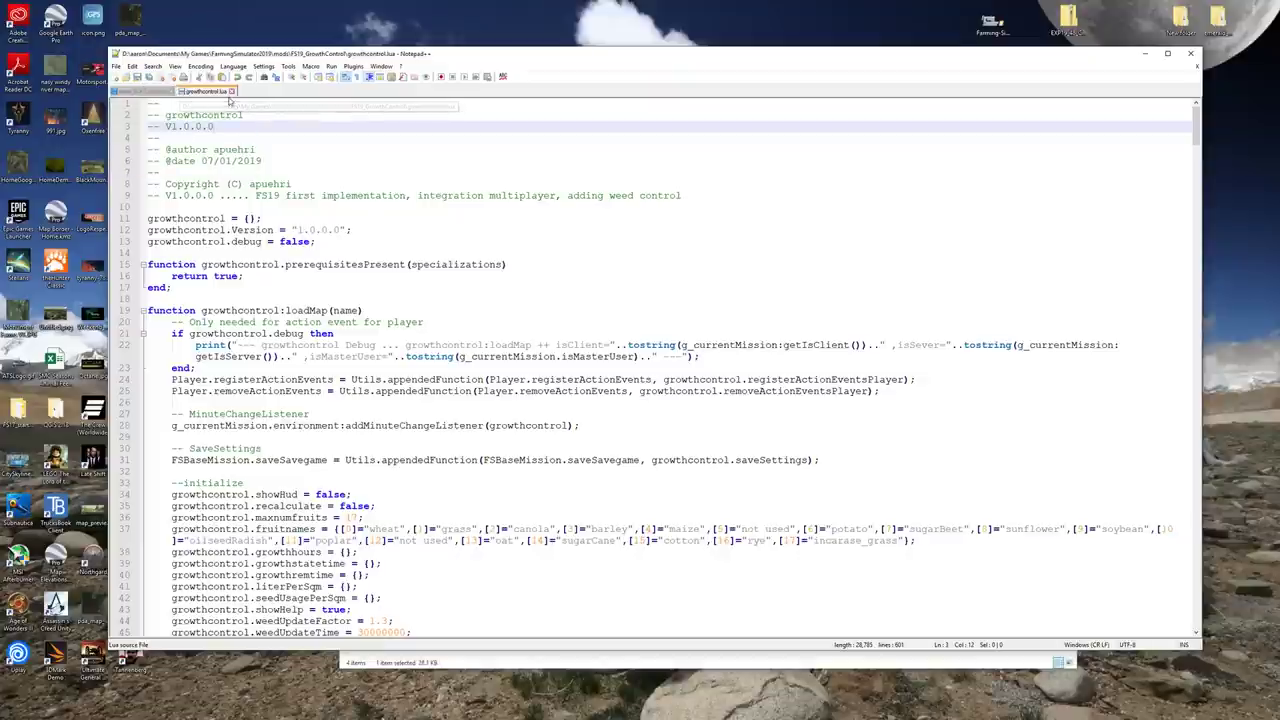
- Close growthcontrol.lua and maps_fruitTypes.xml and exit the text editor to the FS19_GrowthControl folder
click(231, 92)
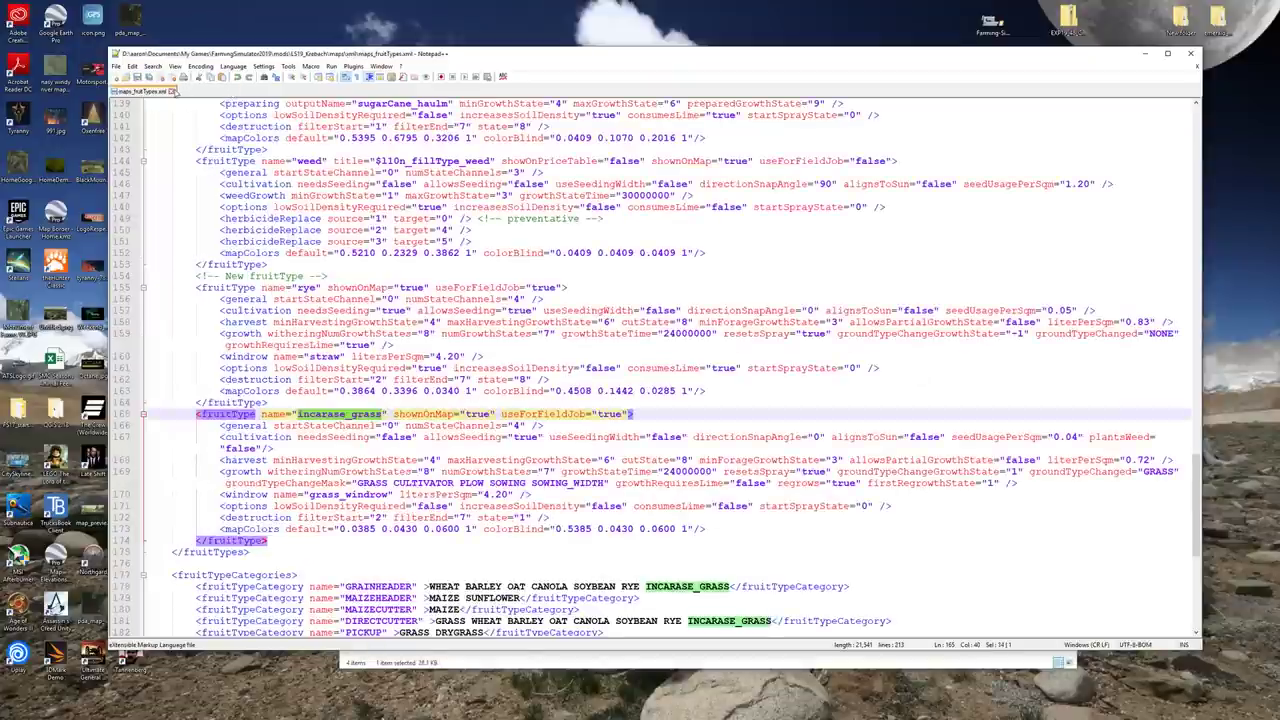
click(172, 92)
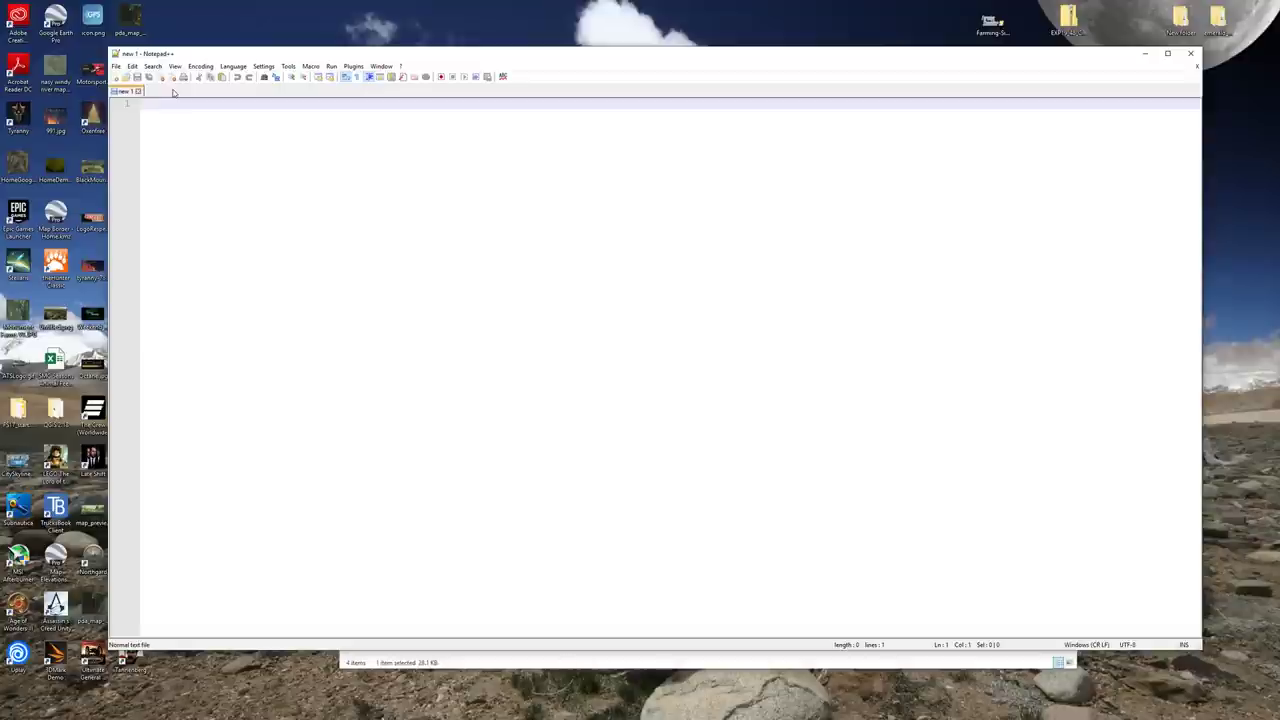
click(1189, 53)
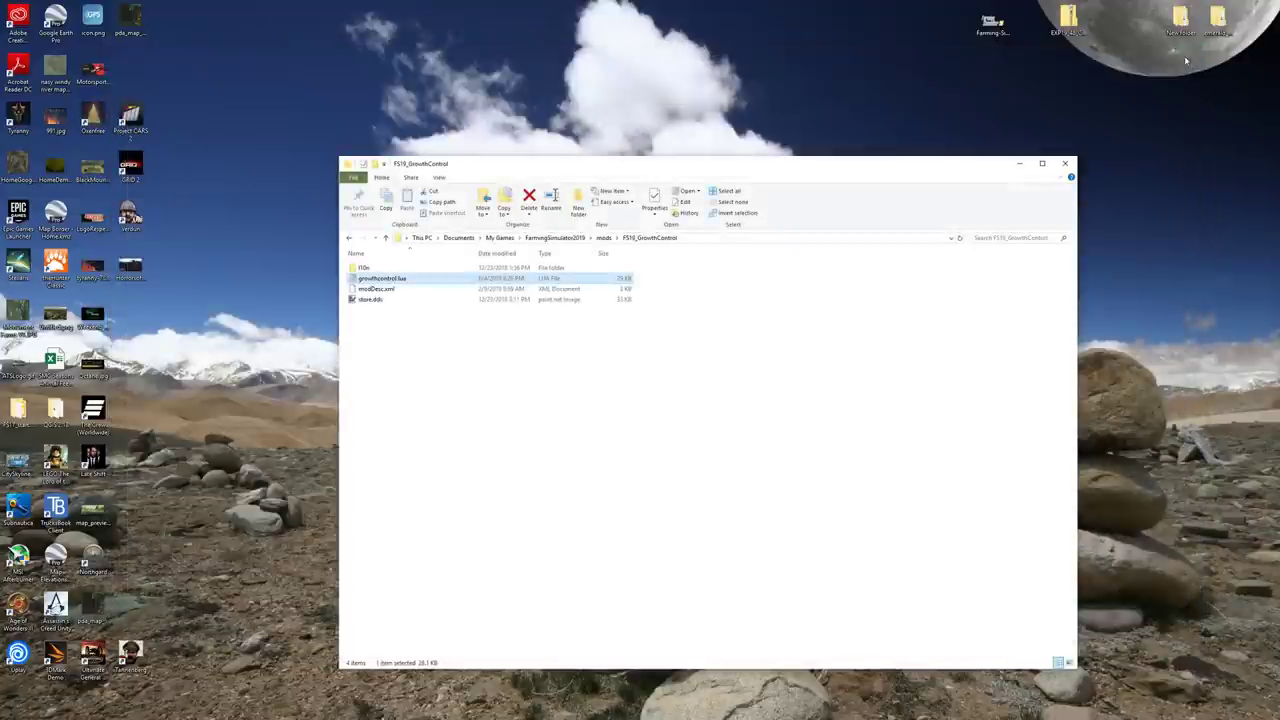
- Compress all four items in the FS19_GrowthControl folder into FS19_GrowthControl.zip with 7-Zip
click(436, 376)
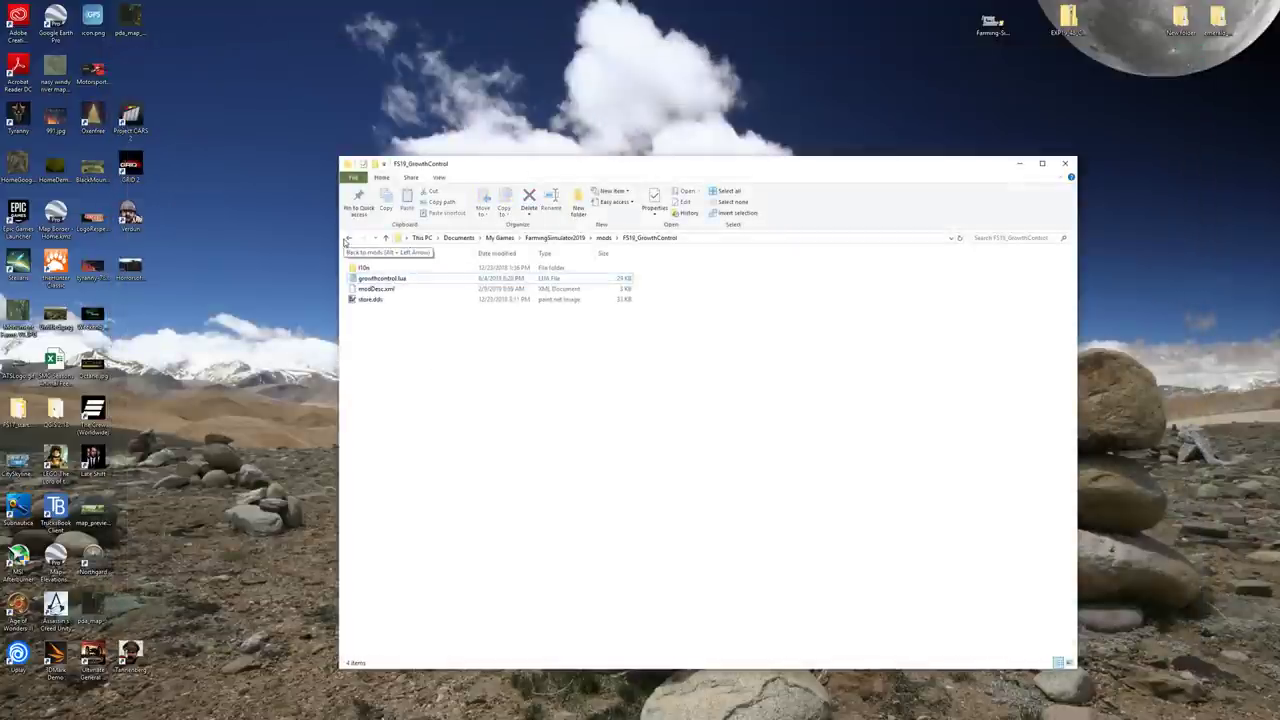
drag(451, 371, 345, 260)
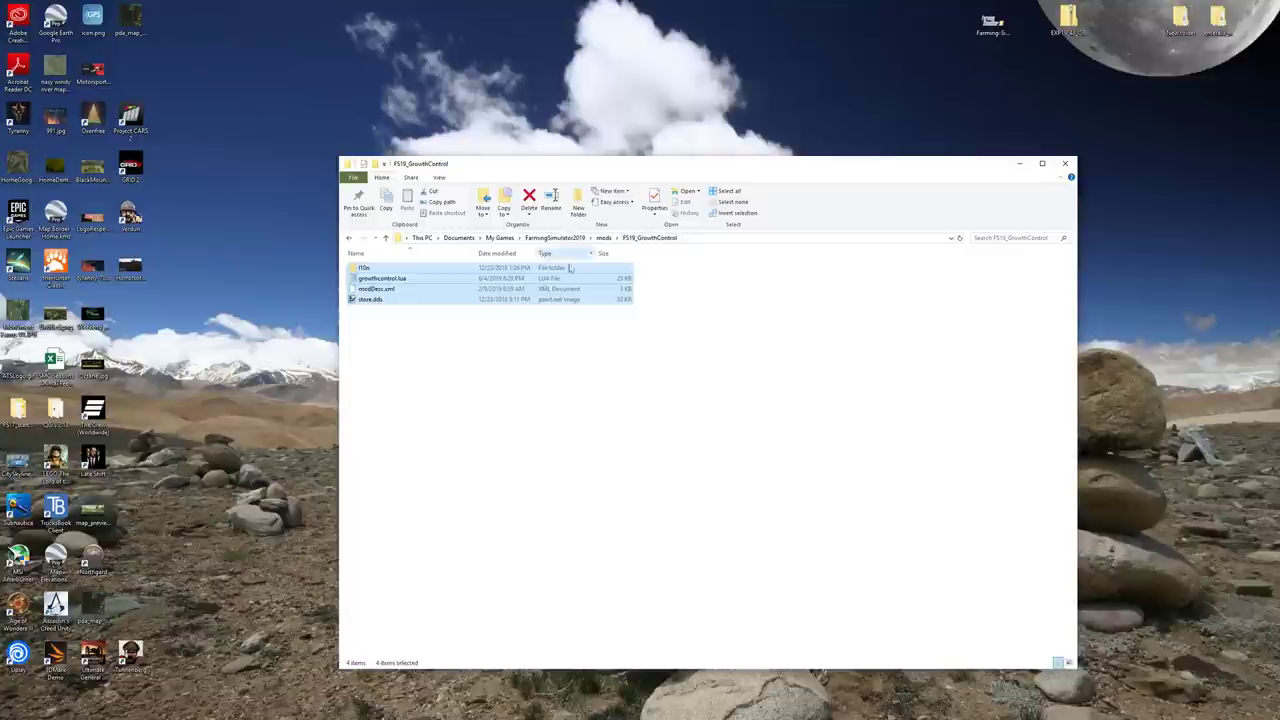
right_click(529, 289)
mouse_move(539, 306)
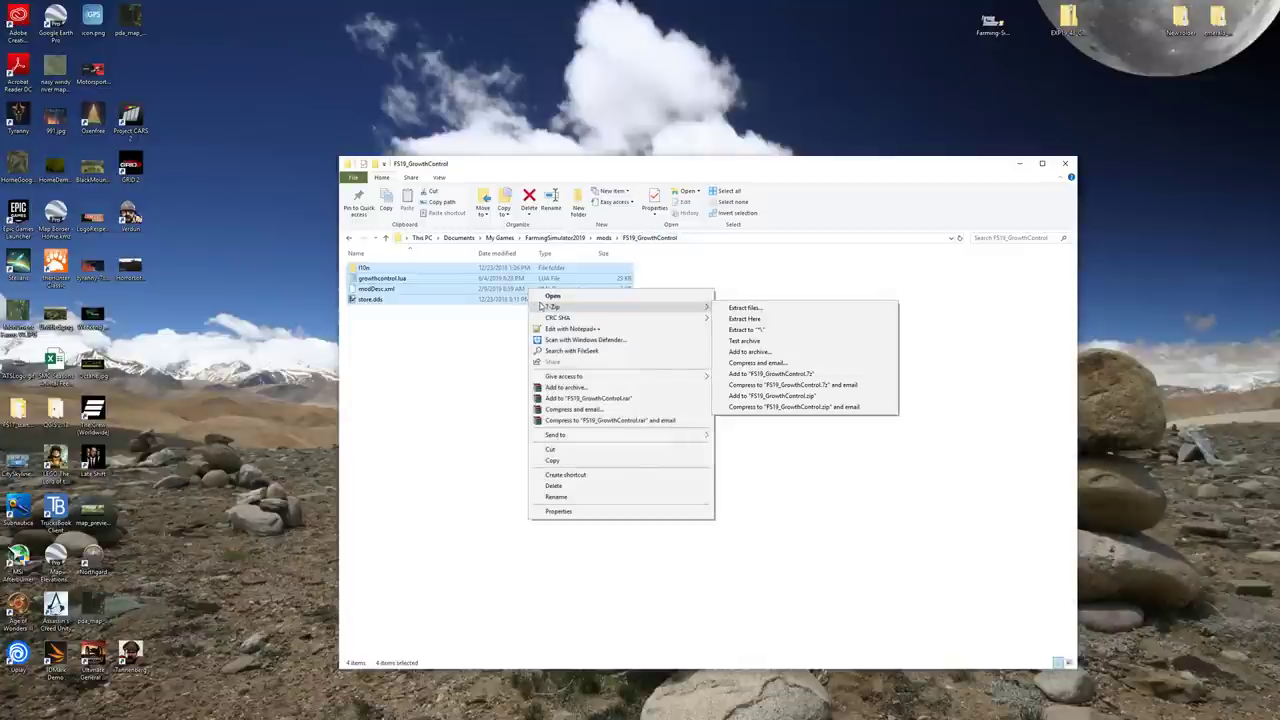
click(773, 396)
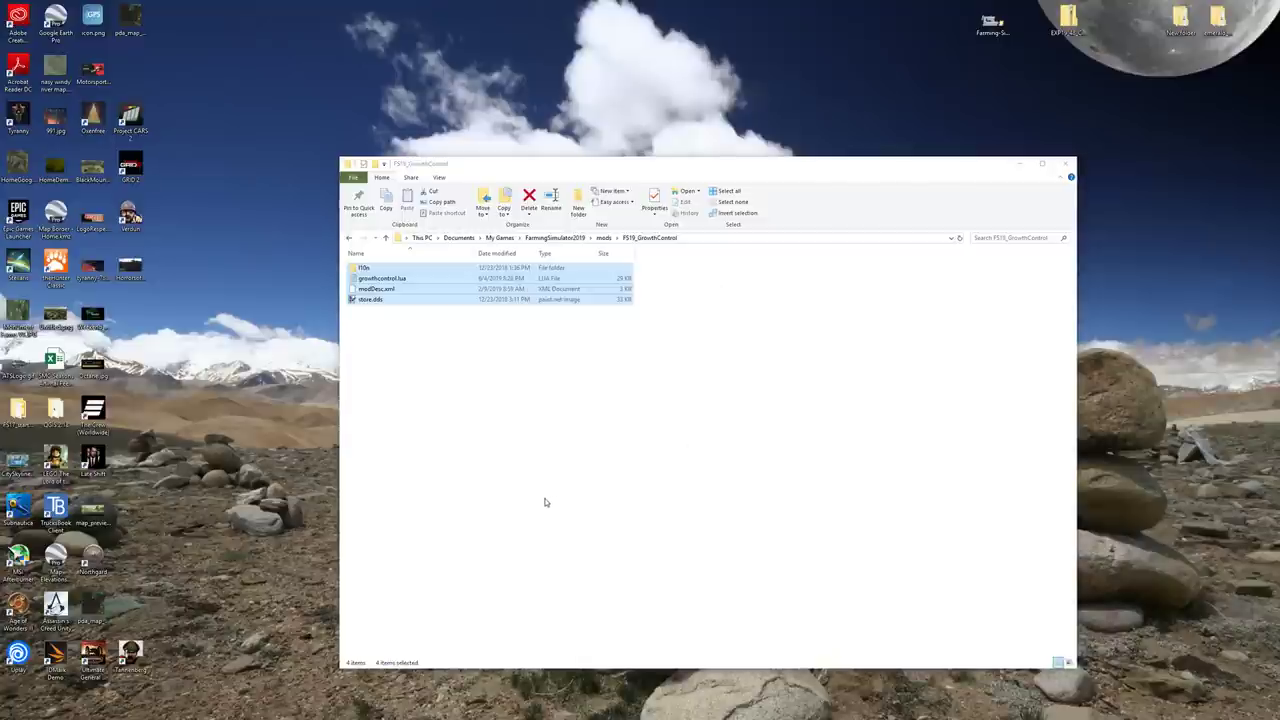
click(488, 473)
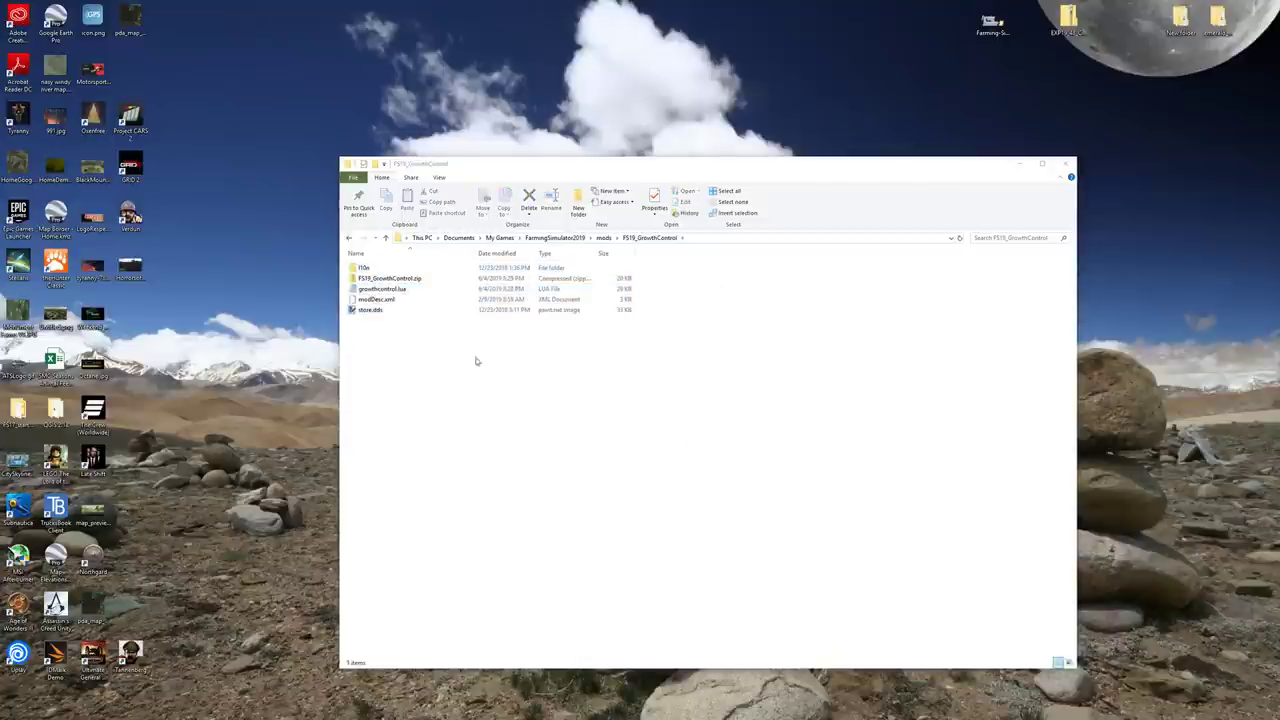
- Move FS19_GrowthControl.zip up into the mods folder, replacing the existing file of the same name
click(400, 279)
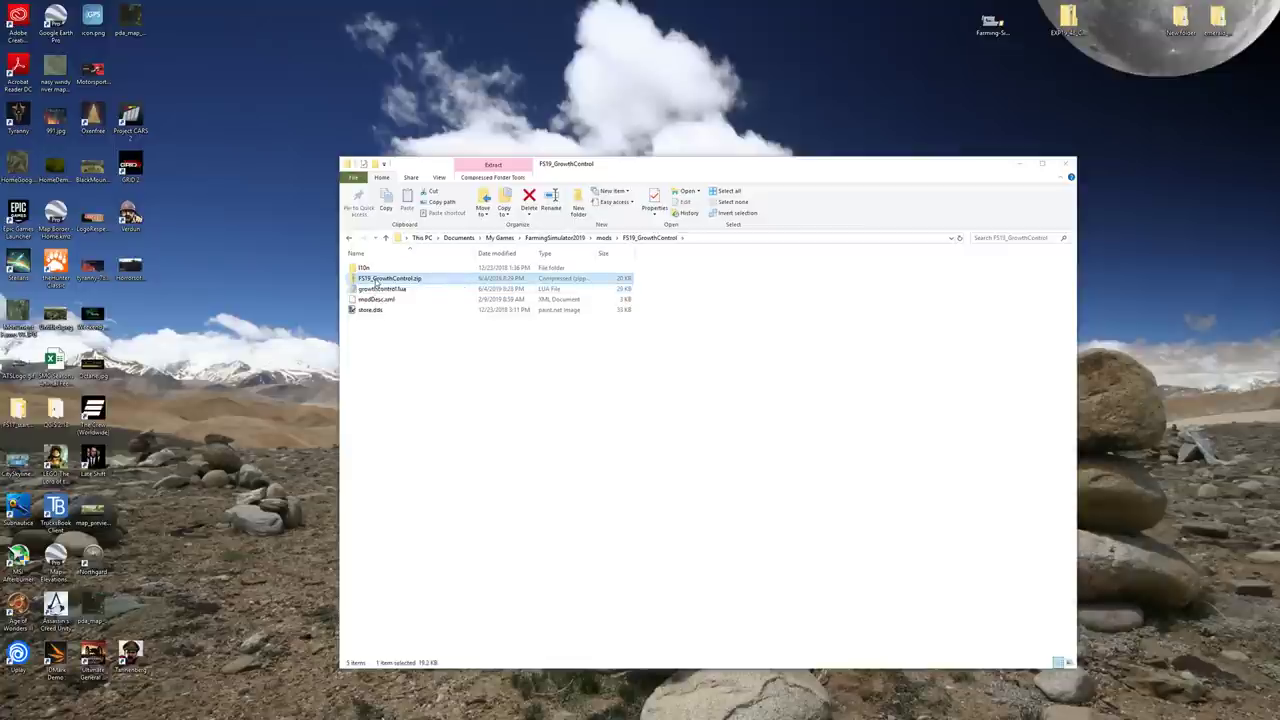
right_click(376, 284)
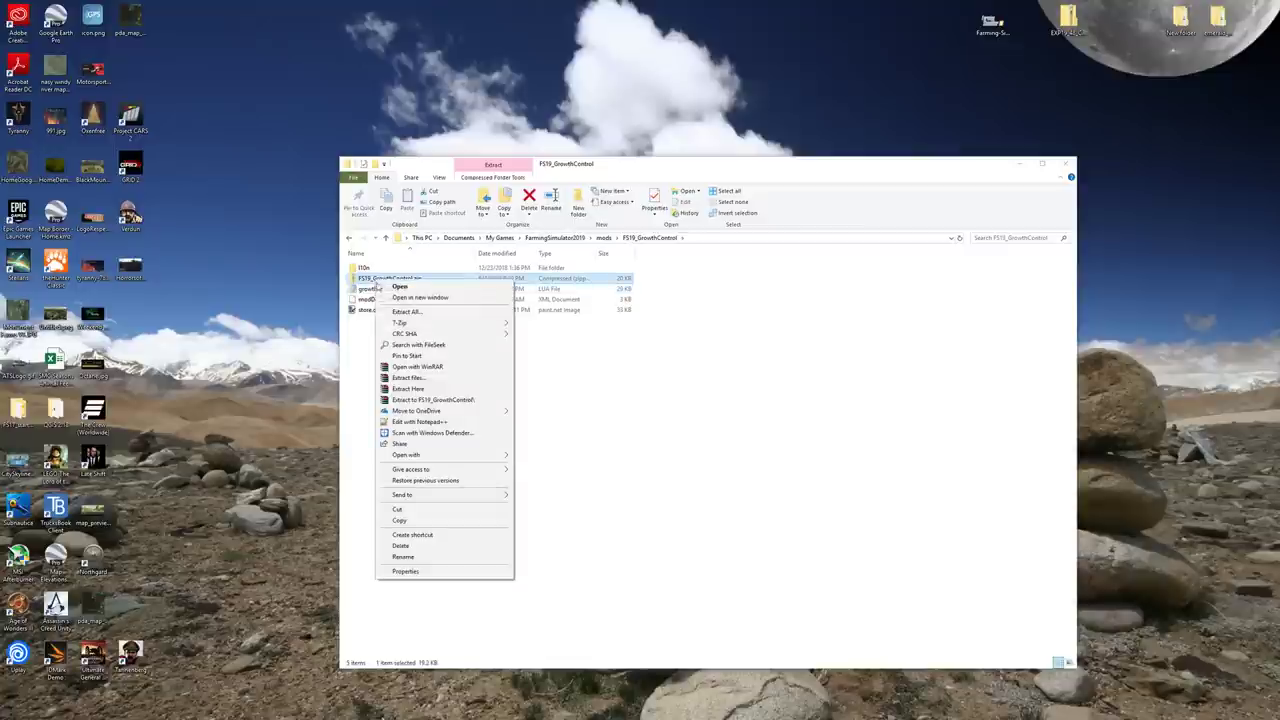
click(396, 509)
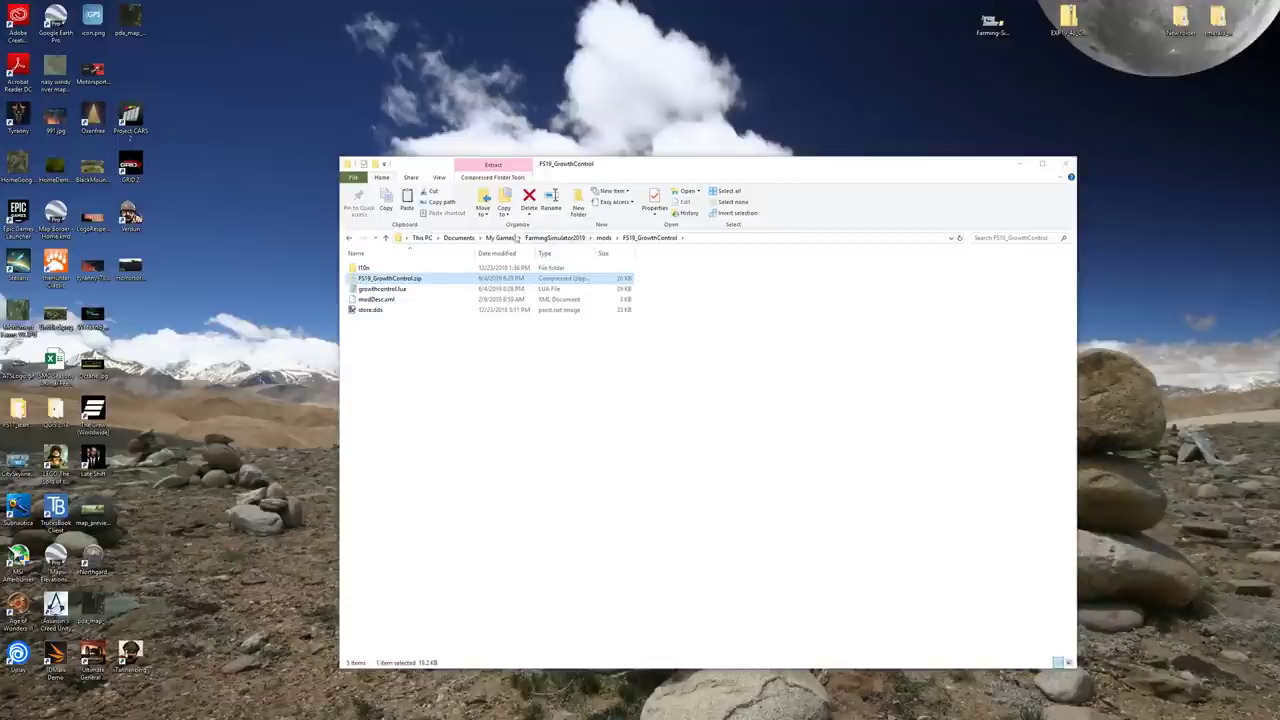
click(349, 239)
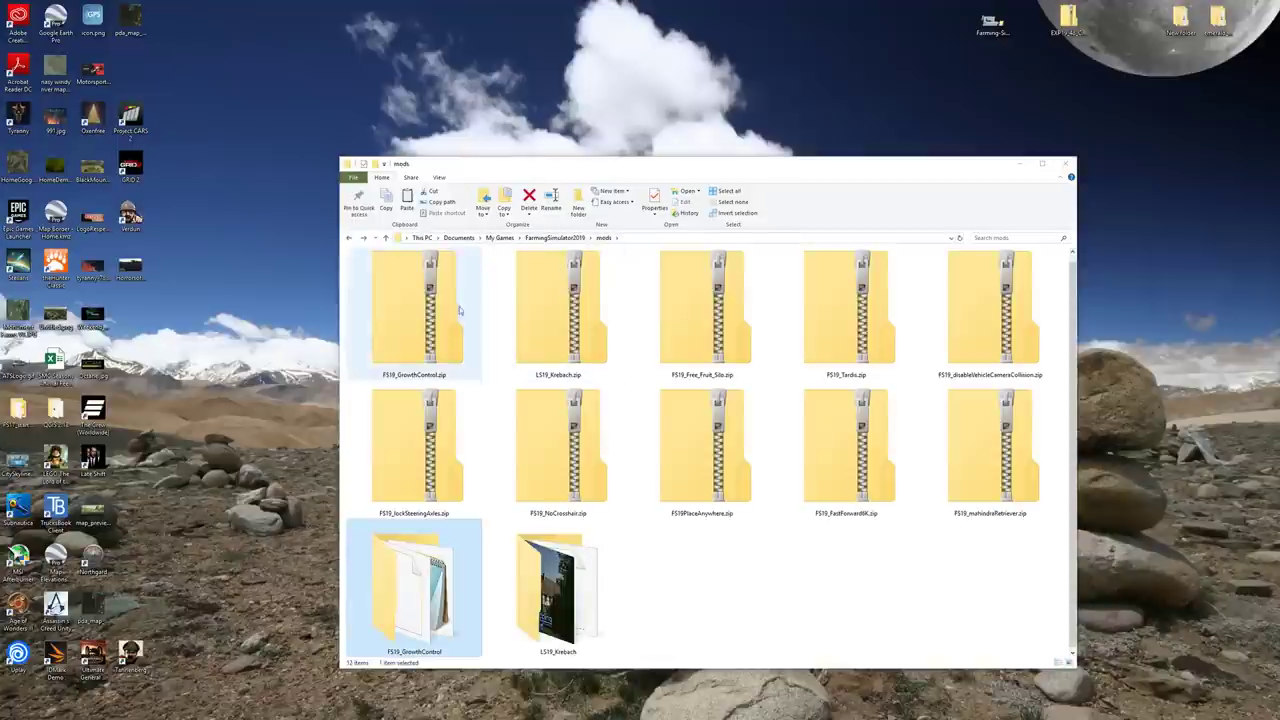
right_click(732, 622)
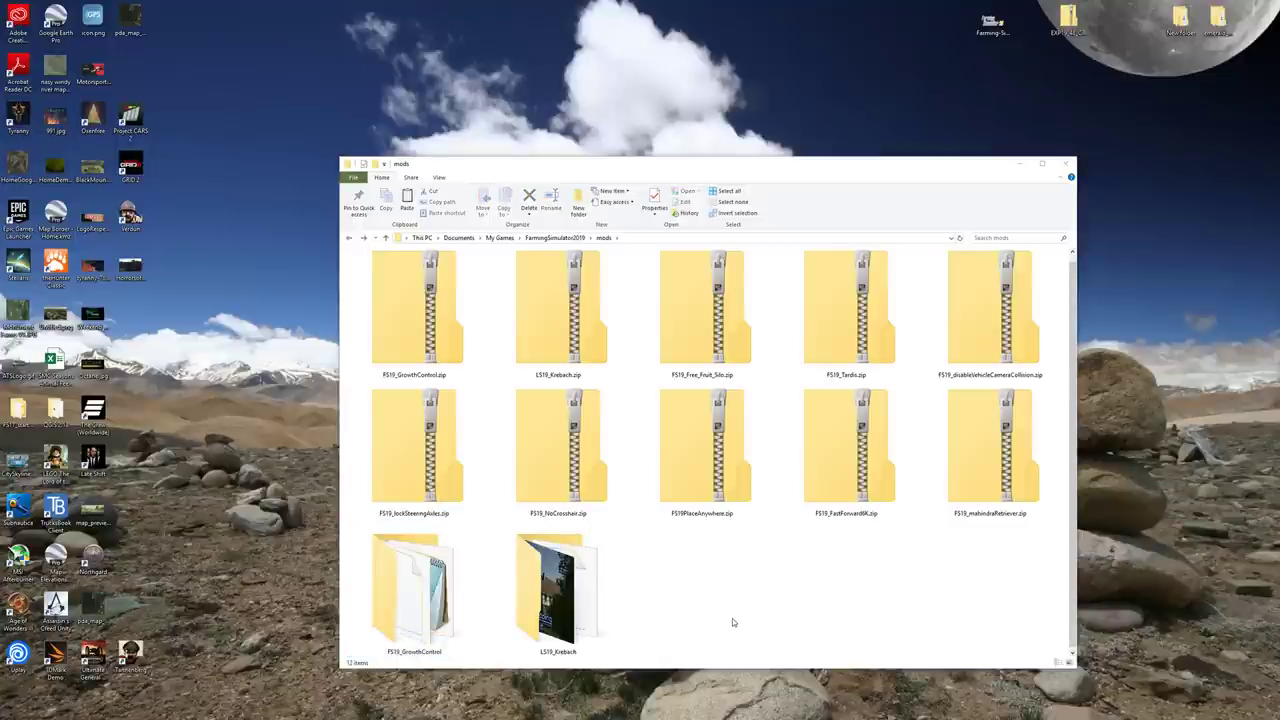
click(752, 546)
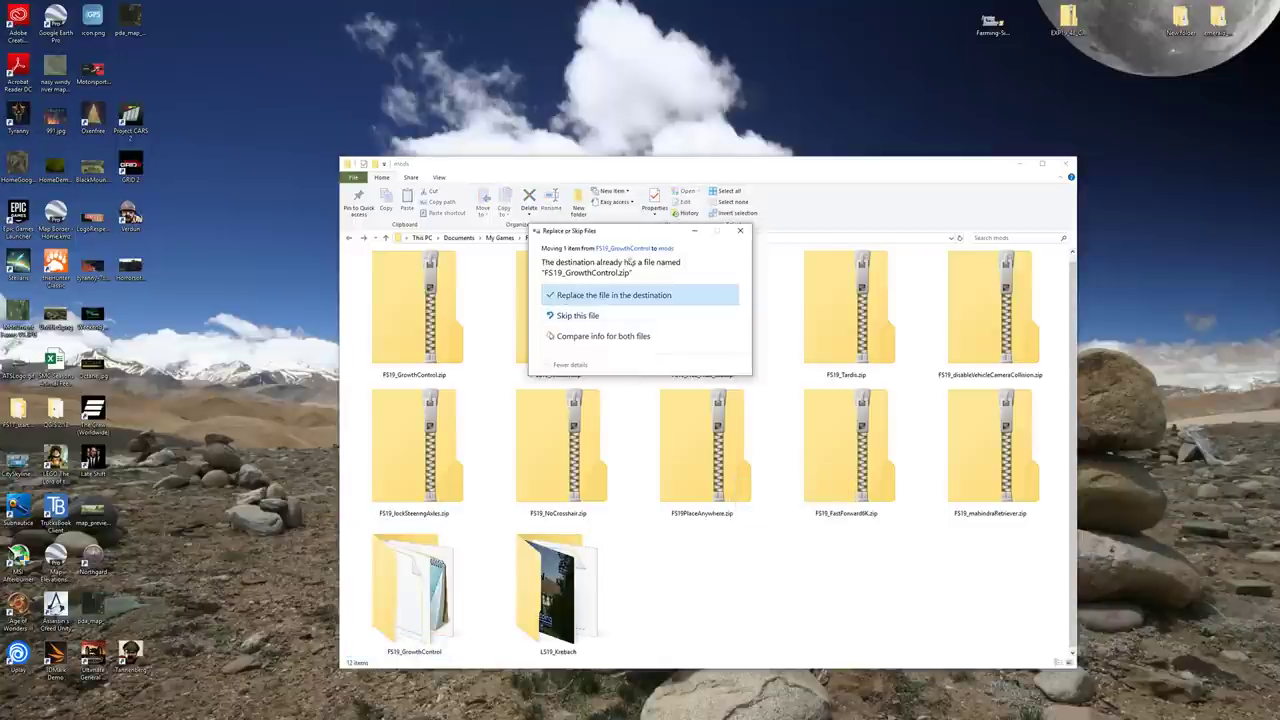
click(578, 297)
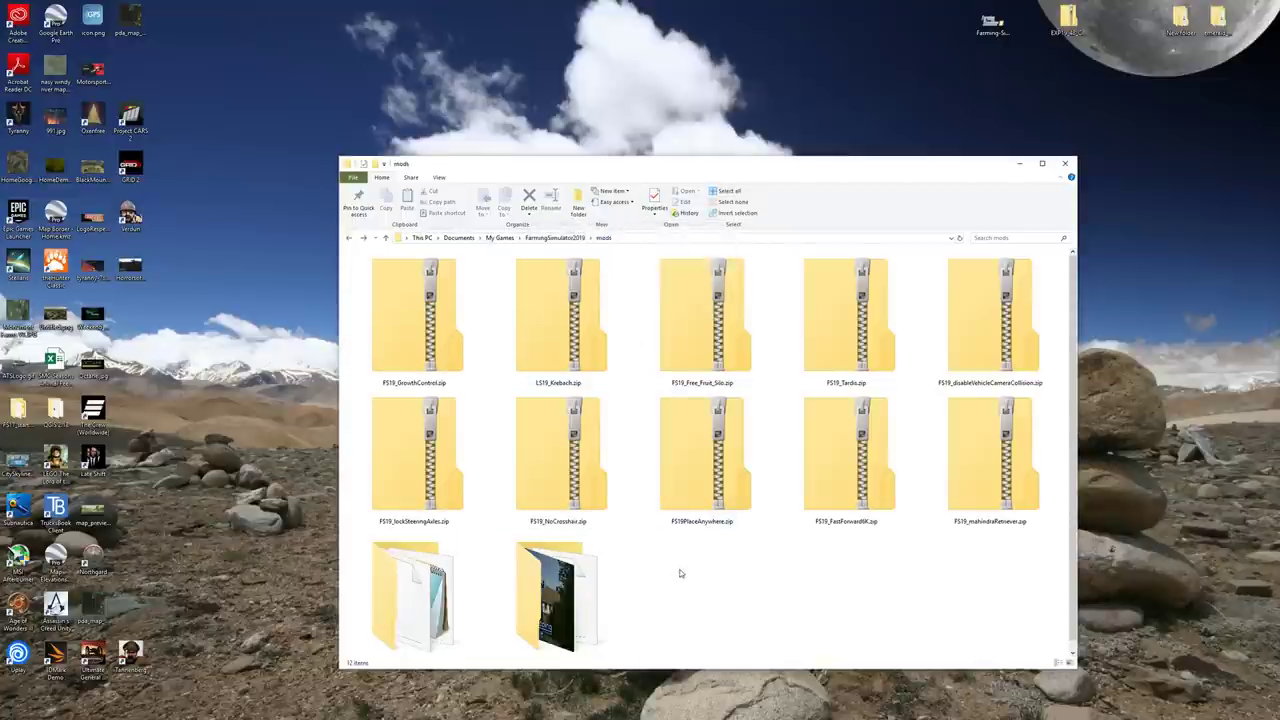
click(418, 318)
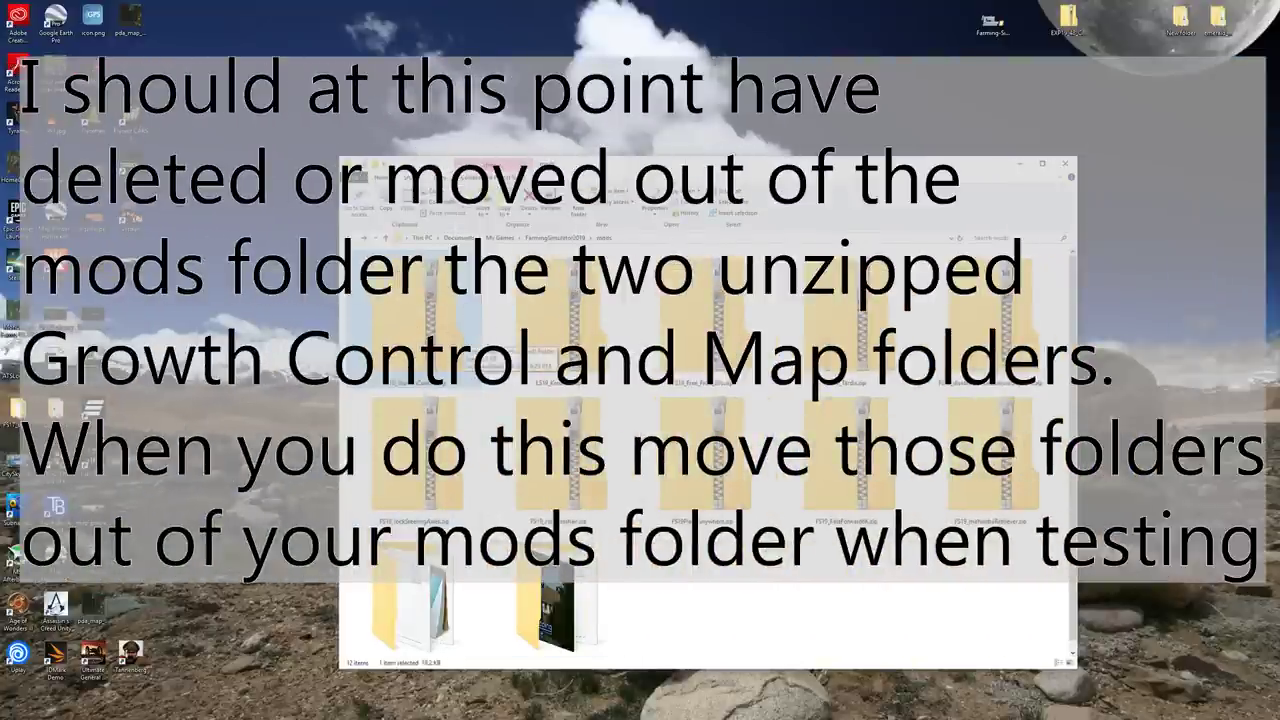
click(455, 178)
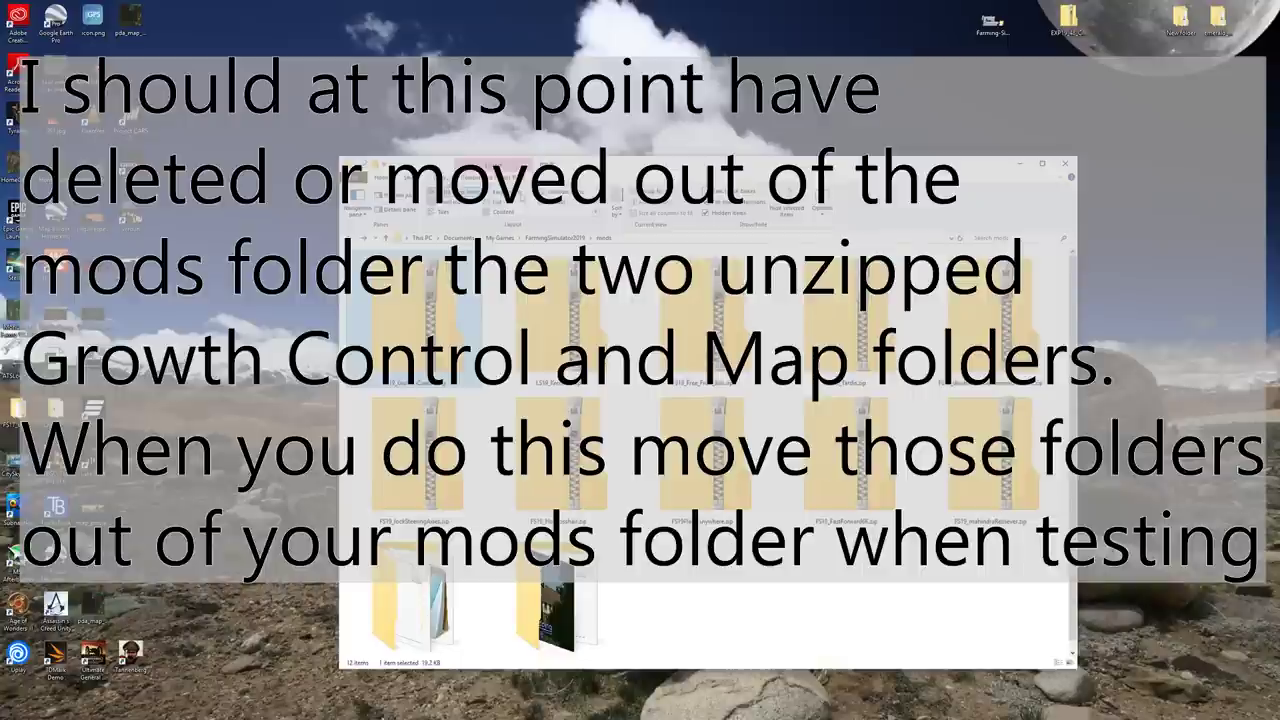
key(ctrl+shift+6)
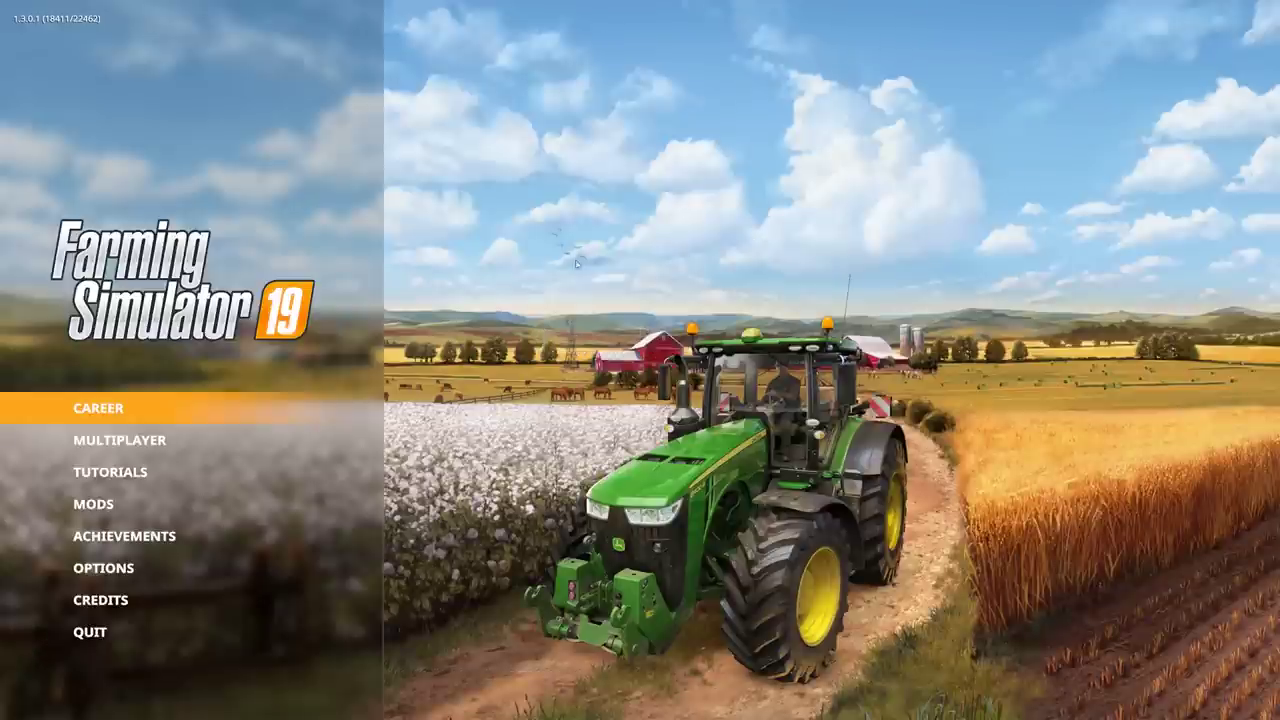
- Set up a new career in savegame slot 5 in New farmer mode on the Krebach map
click(162, 409)
scroll(841, 367, down, 2)
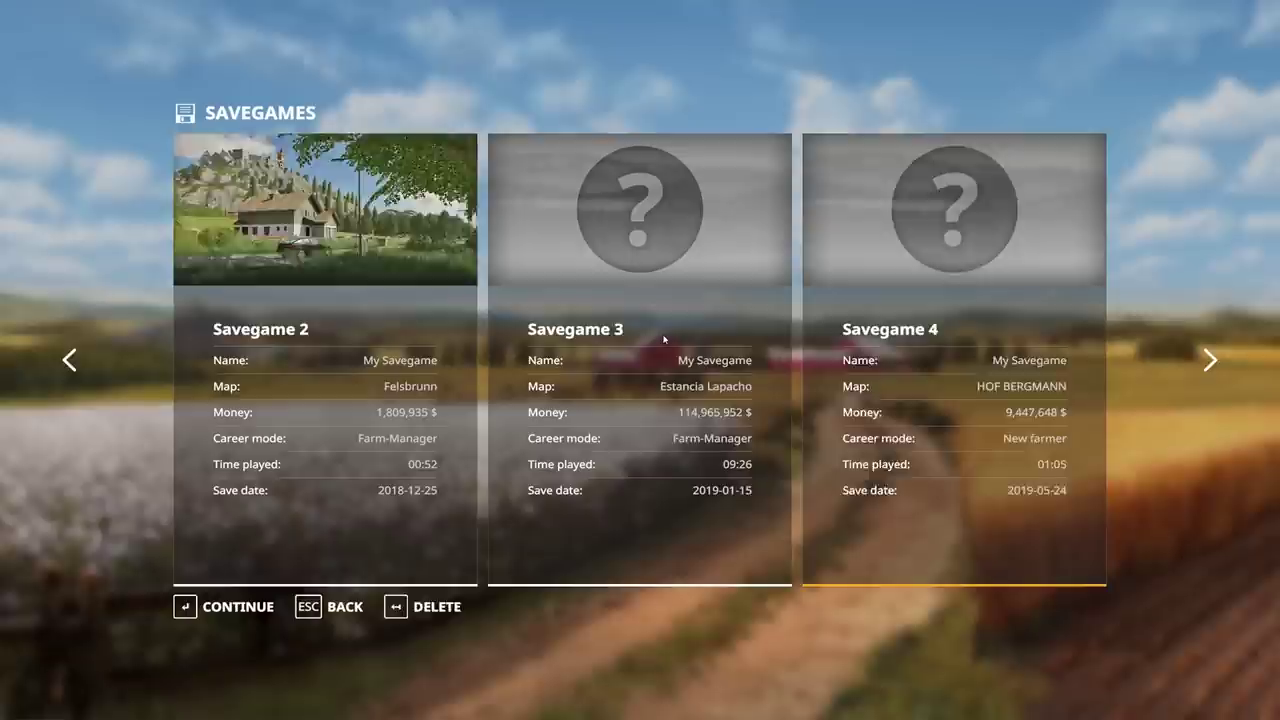
click(872, 370)
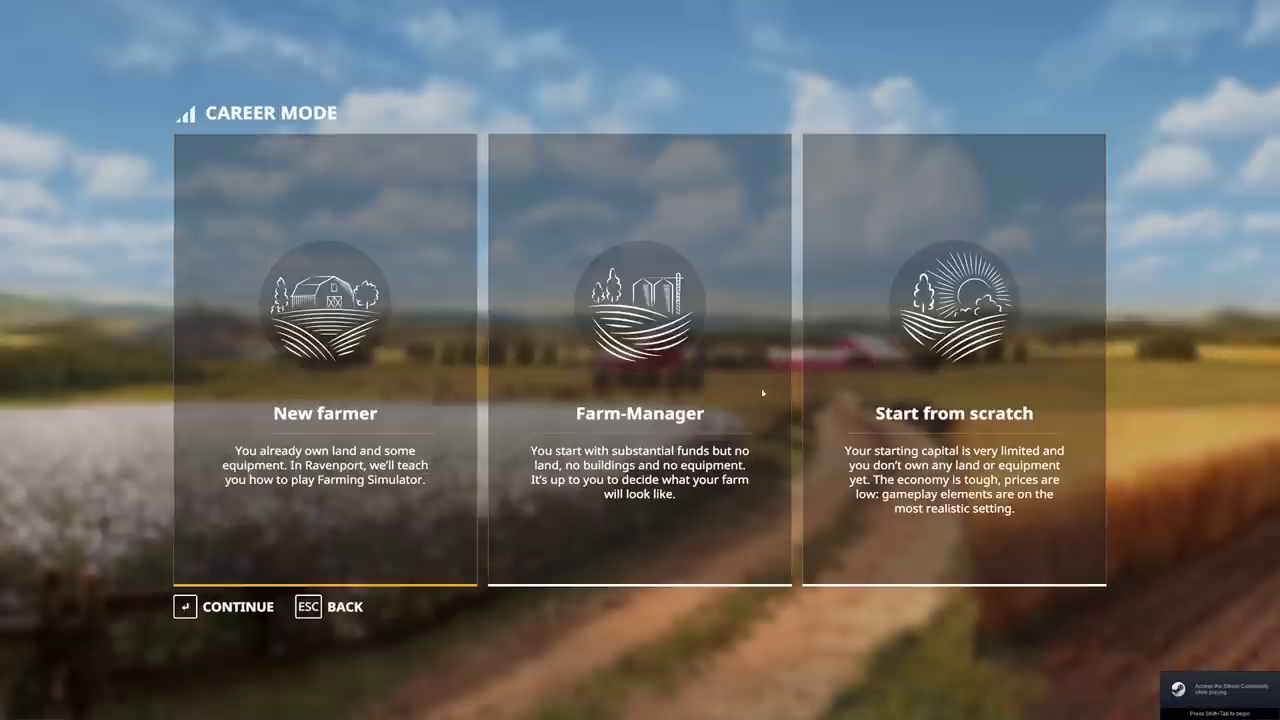
click(455, 410)
scroll(452, 345, down, 2)
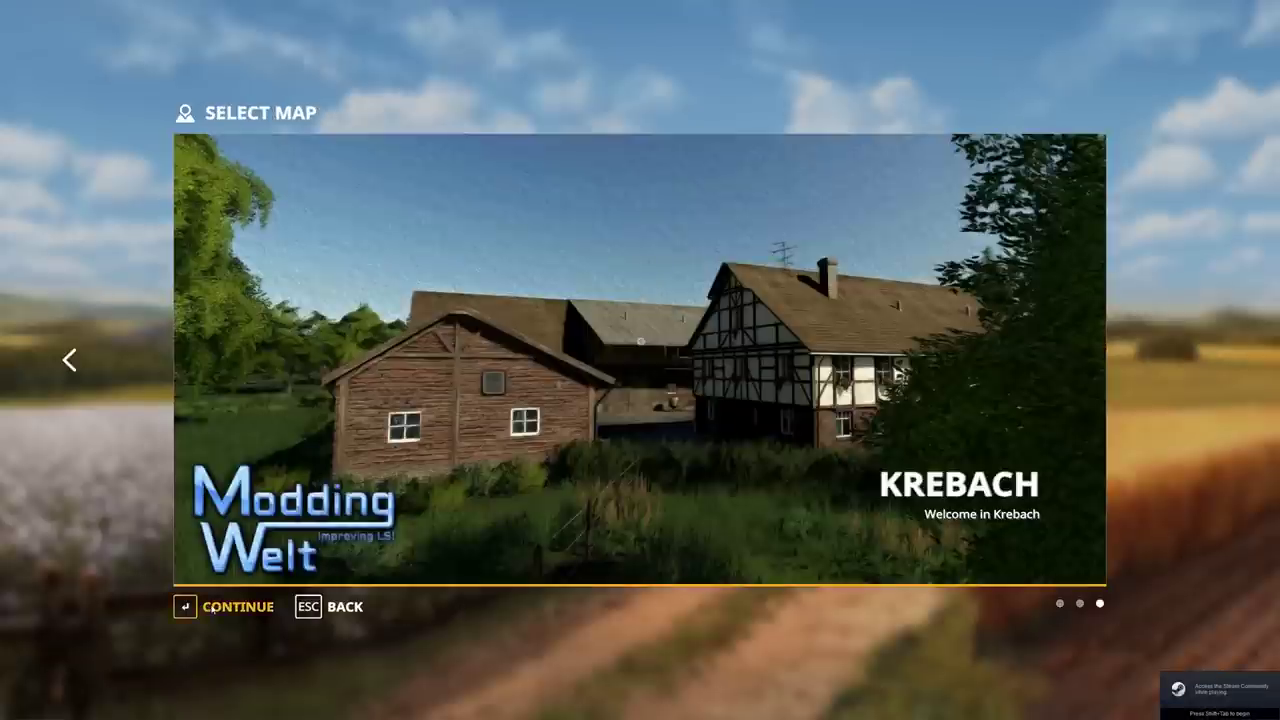
click(225, 606)
click(225, 606)
- Enable the GrowthControl mod alongside Krebach, start the game and dismiss the introductory message
click(500, 606)
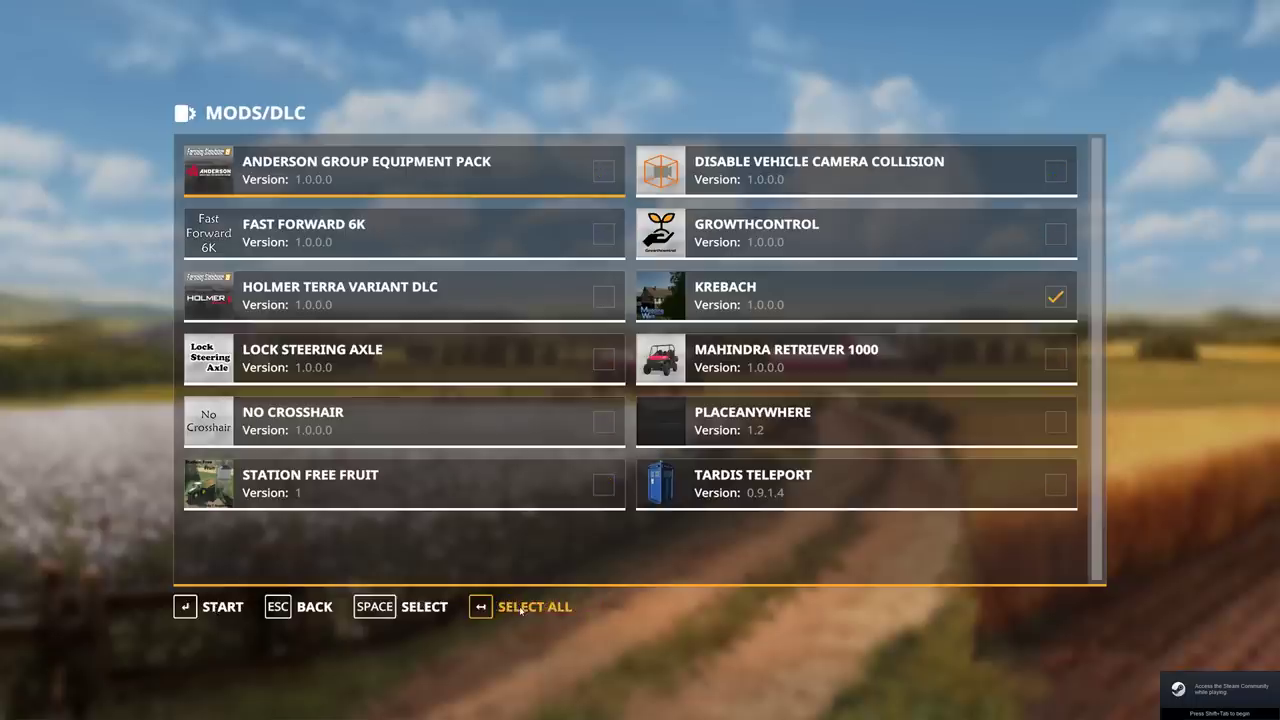
click(692, 230)
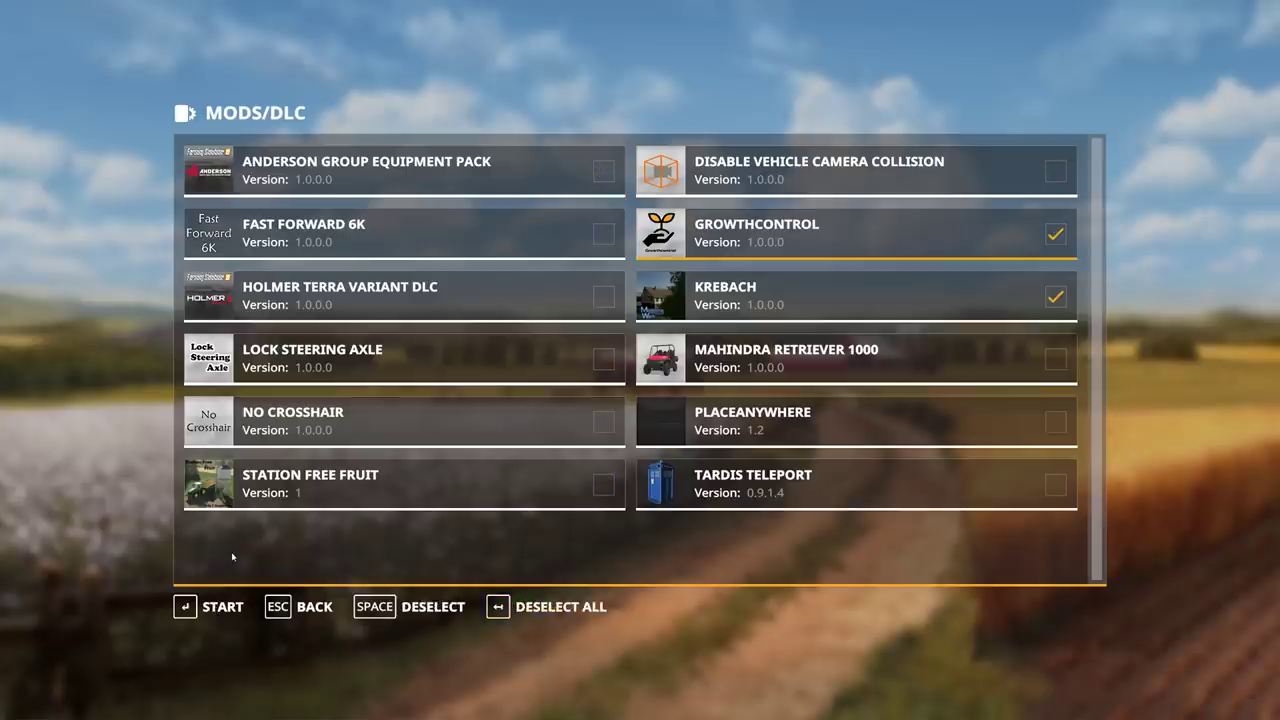
click(219, 604)
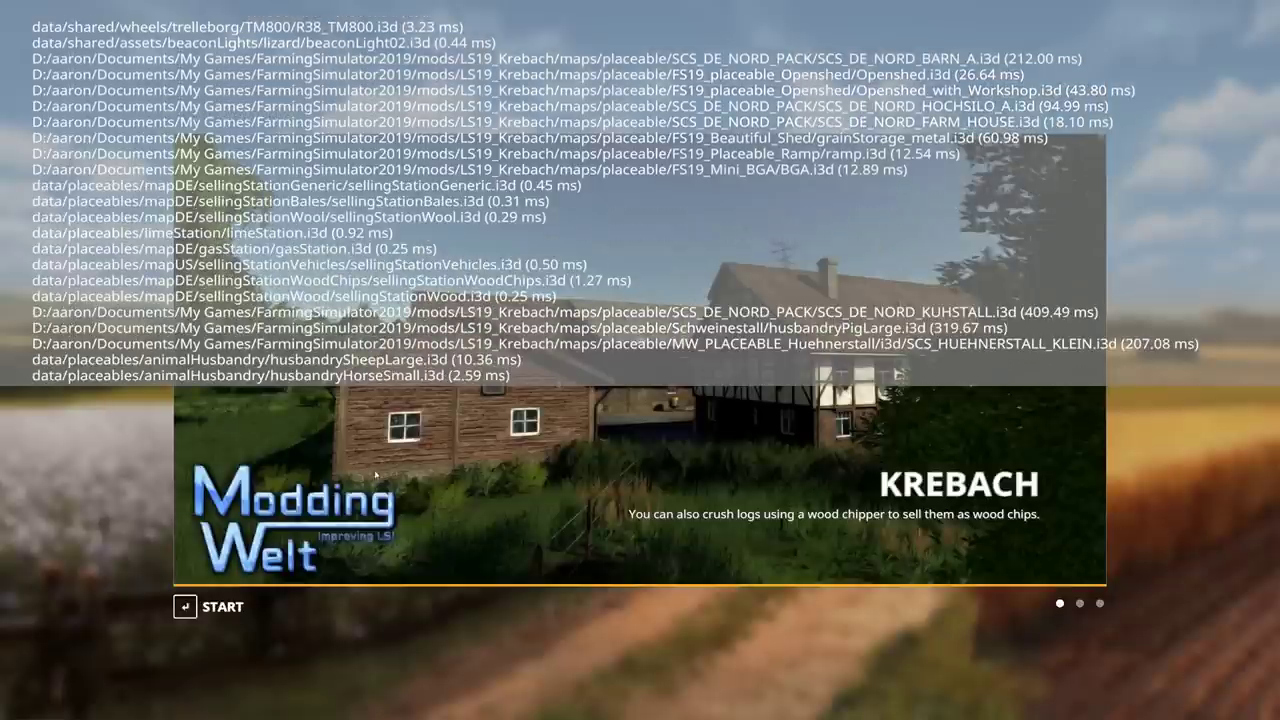
click(190, 612)
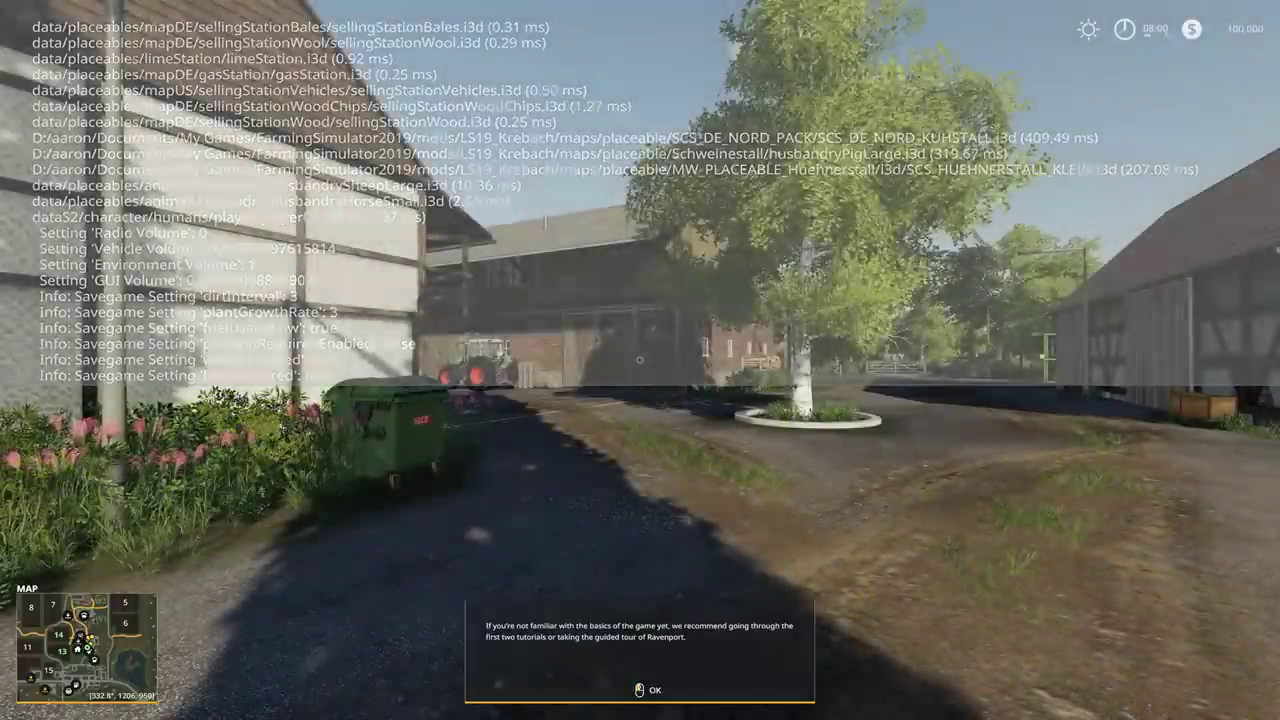
click(640, 360)
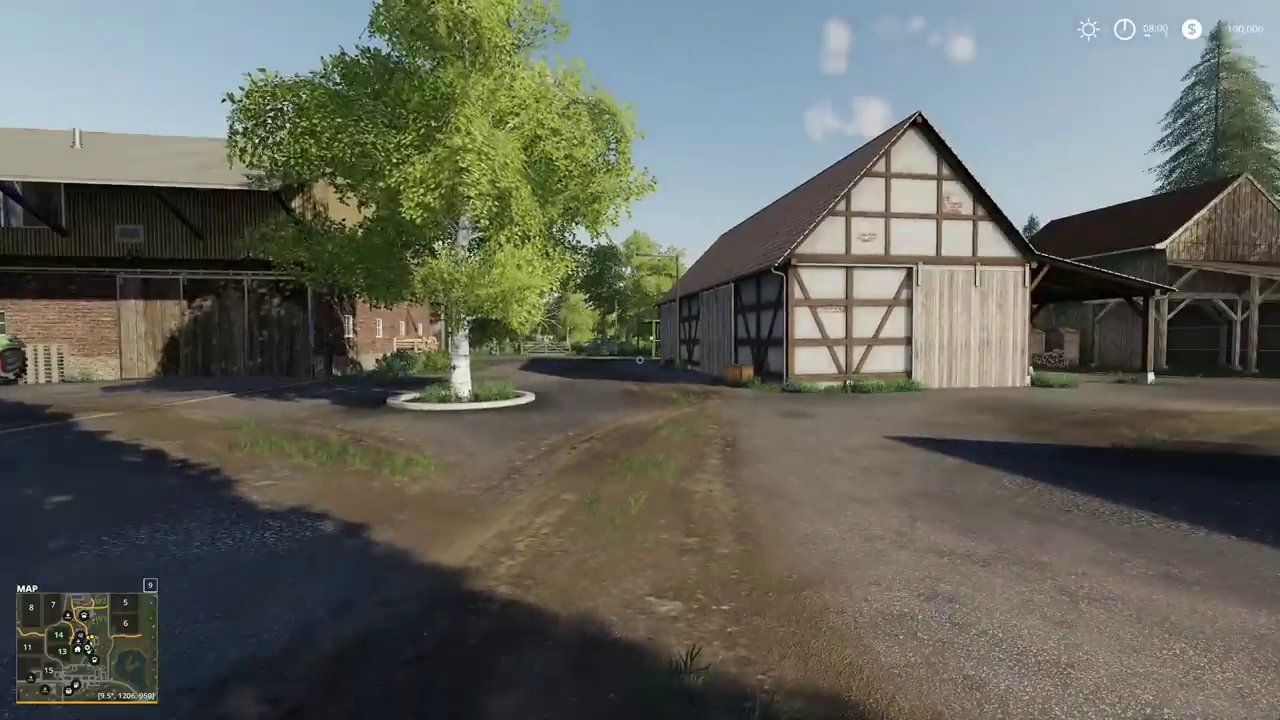
- Check the fruit types on the in-game map and GrowthControl's list of remaining growth times
key(Escape)
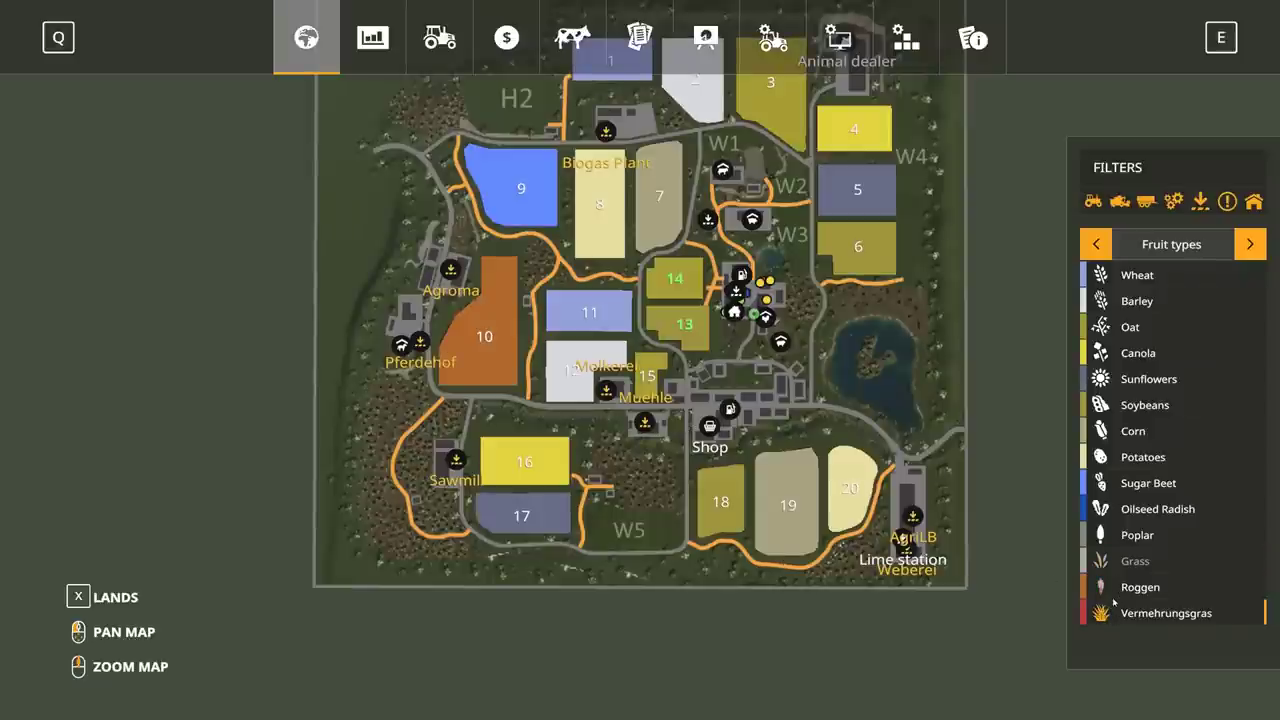
key(Escape)
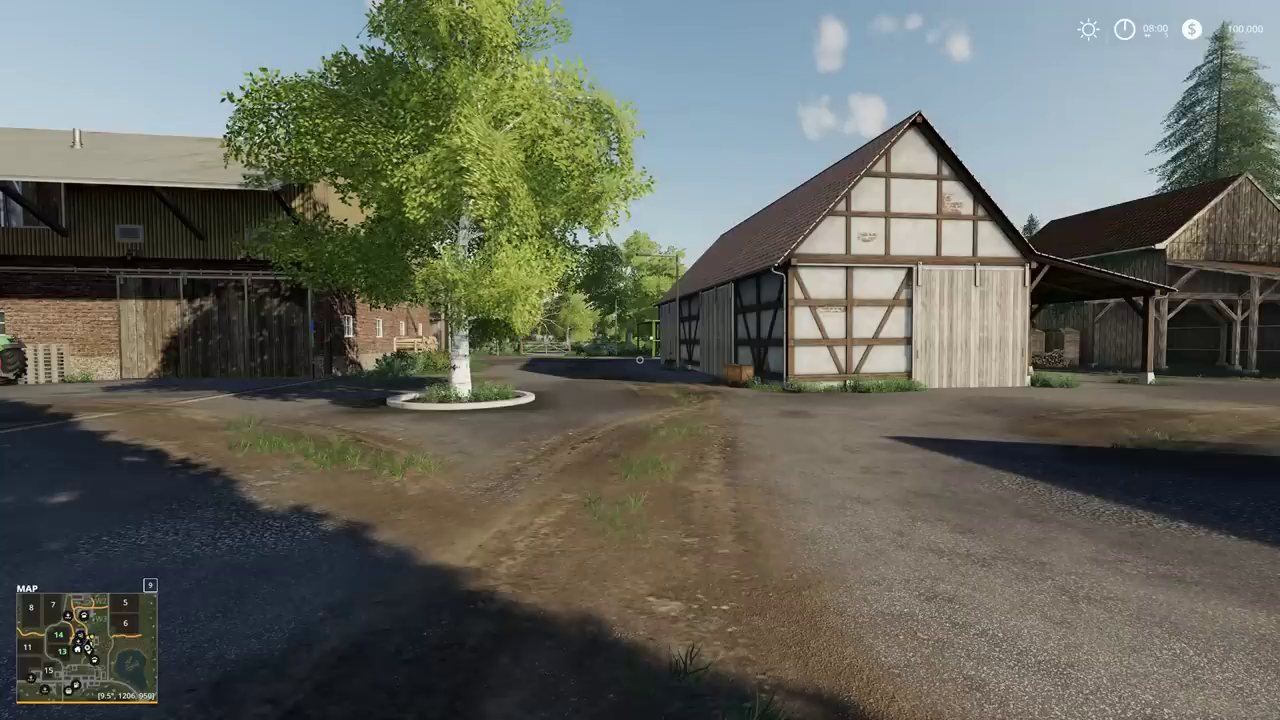
key(alt+g)
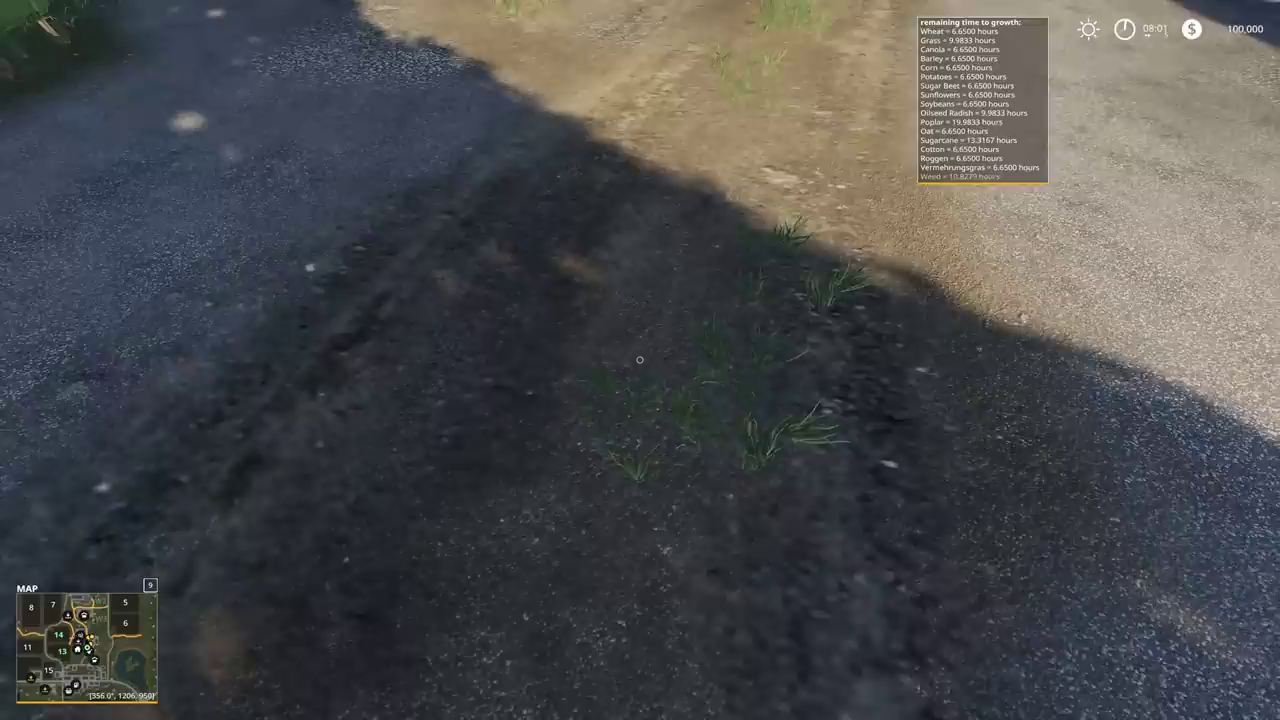
key(w)
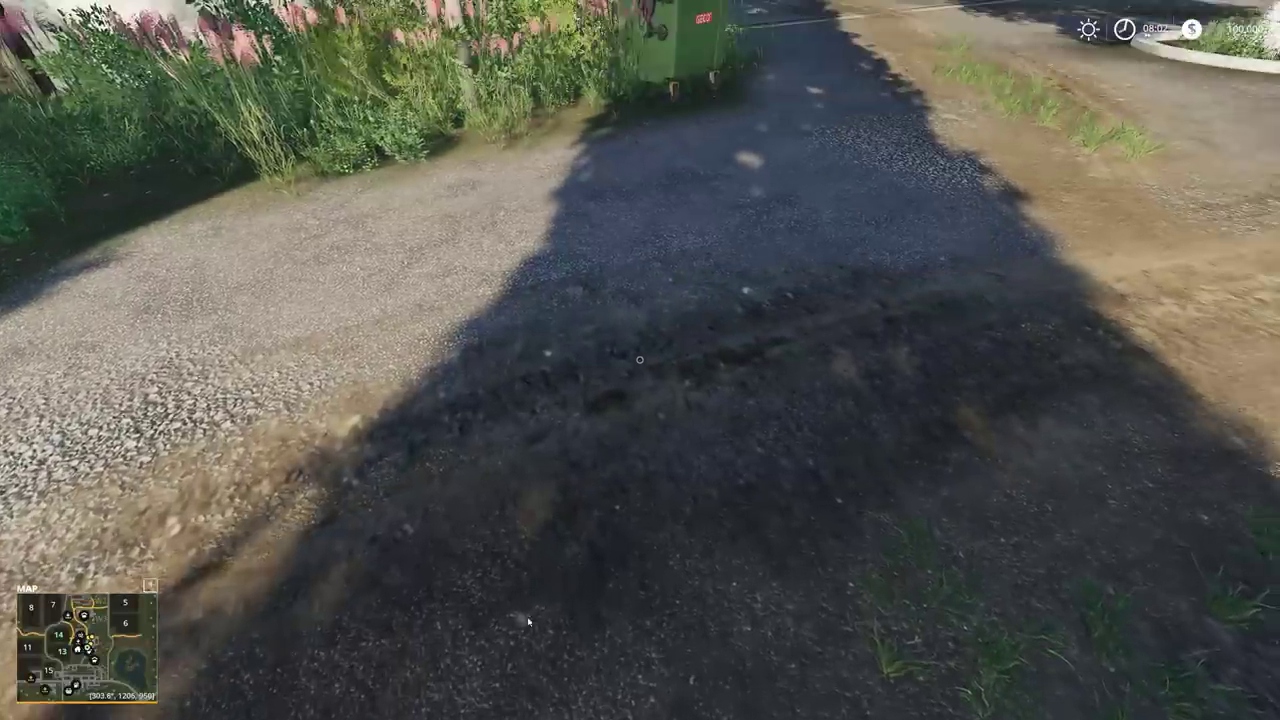
- Save and exit the running game, and open the savegame5 folder inside FarmingSimulator2019 in File Explorer
key(Escape)
click(975, 42)
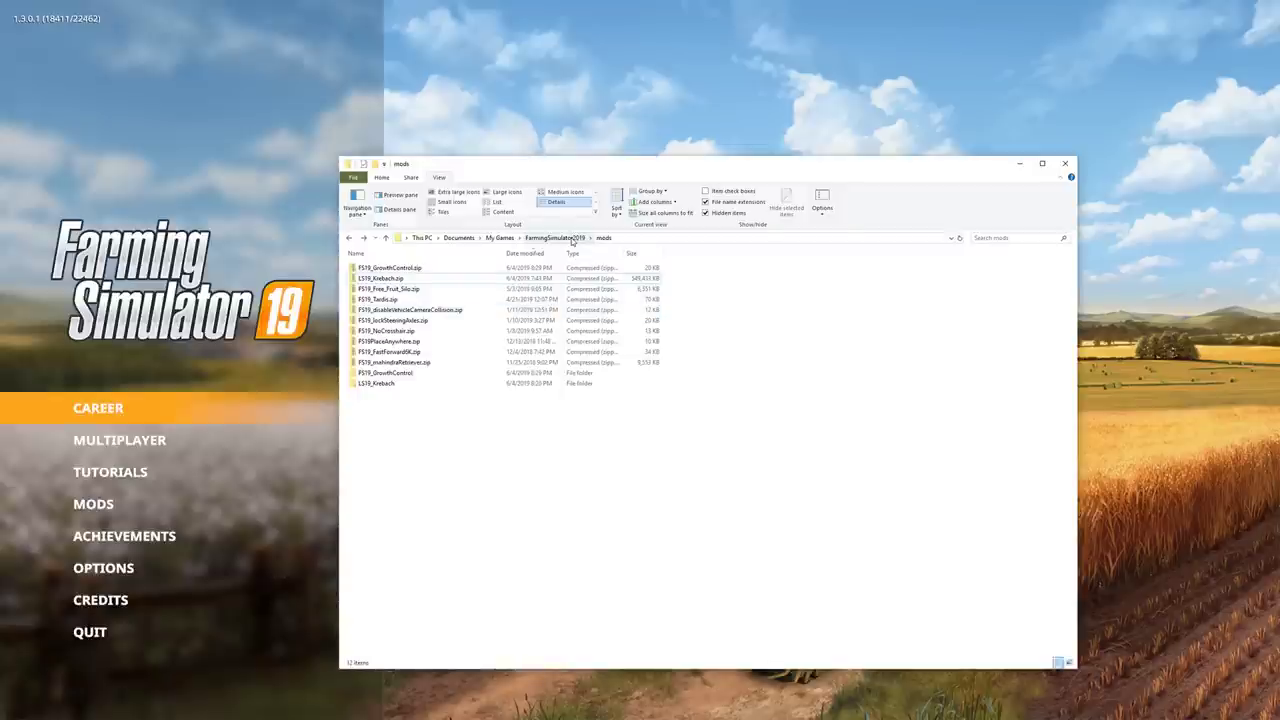
click(573, 240)
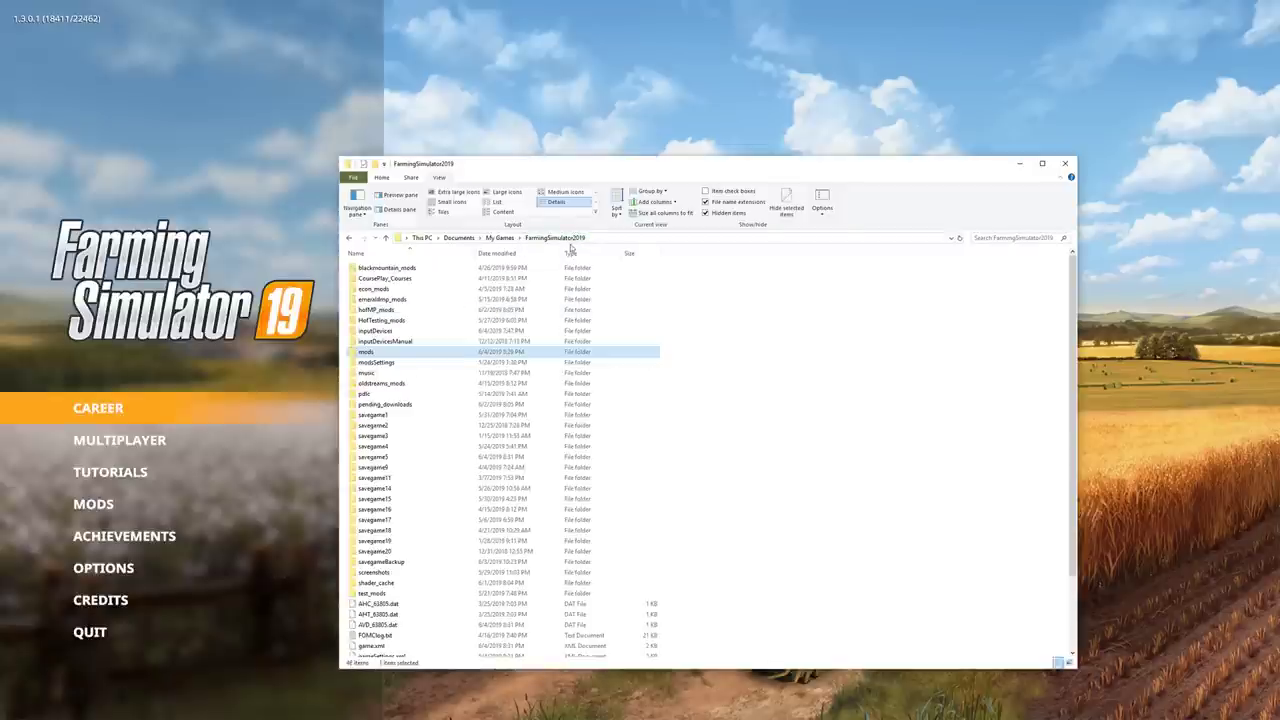
click(388, 460)
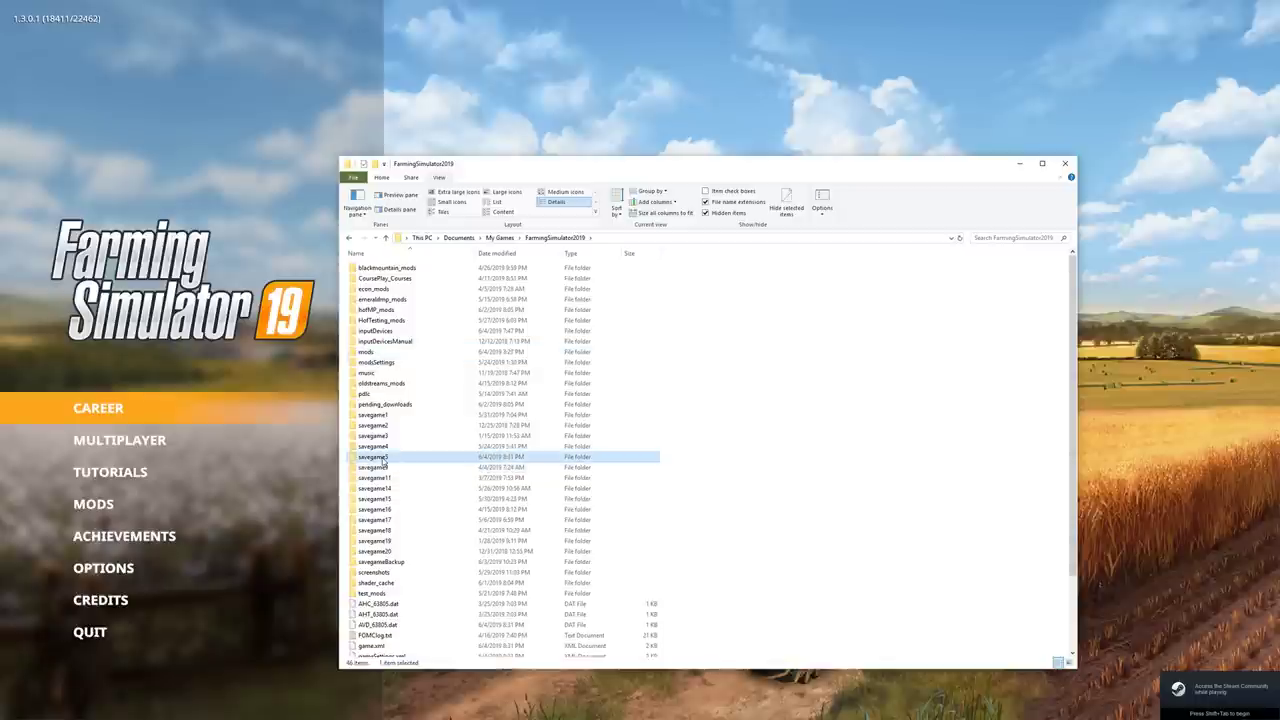
double_click(383, 460)
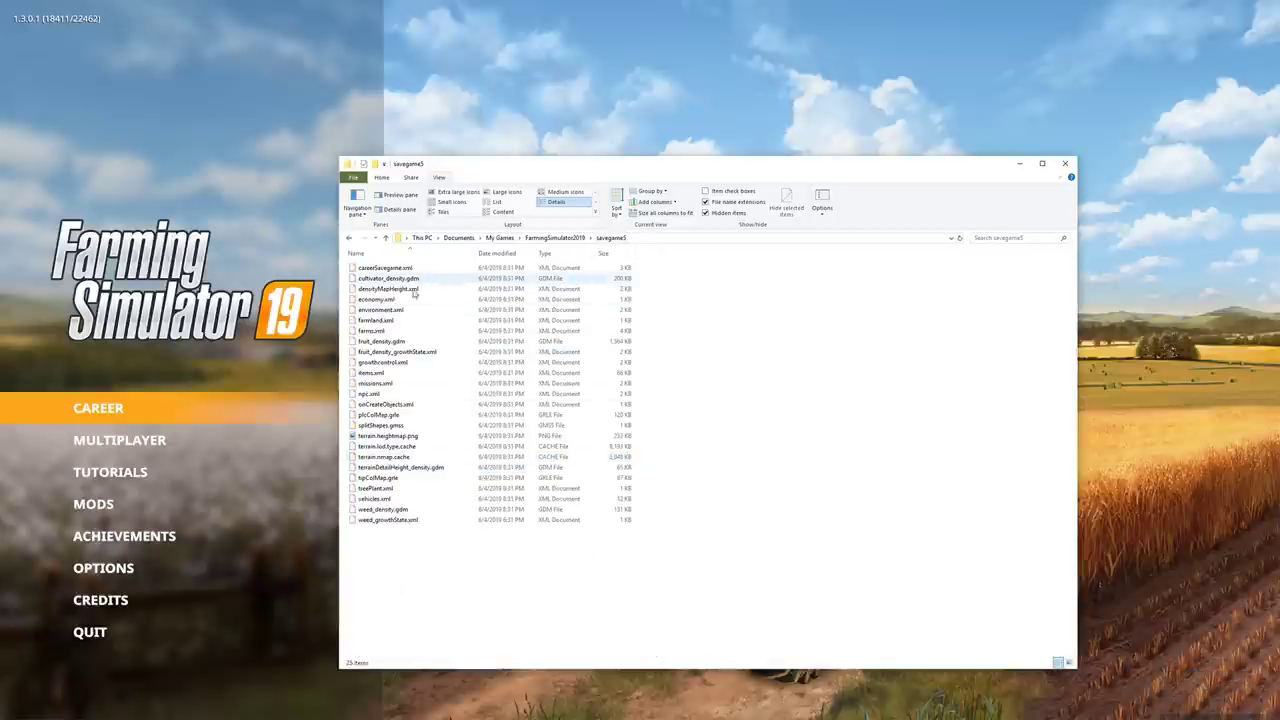
- Open growthcontrol.xml from the savegame5 folder in Notepad++ and check its rye and incarase_grass entries
click(388, 365)
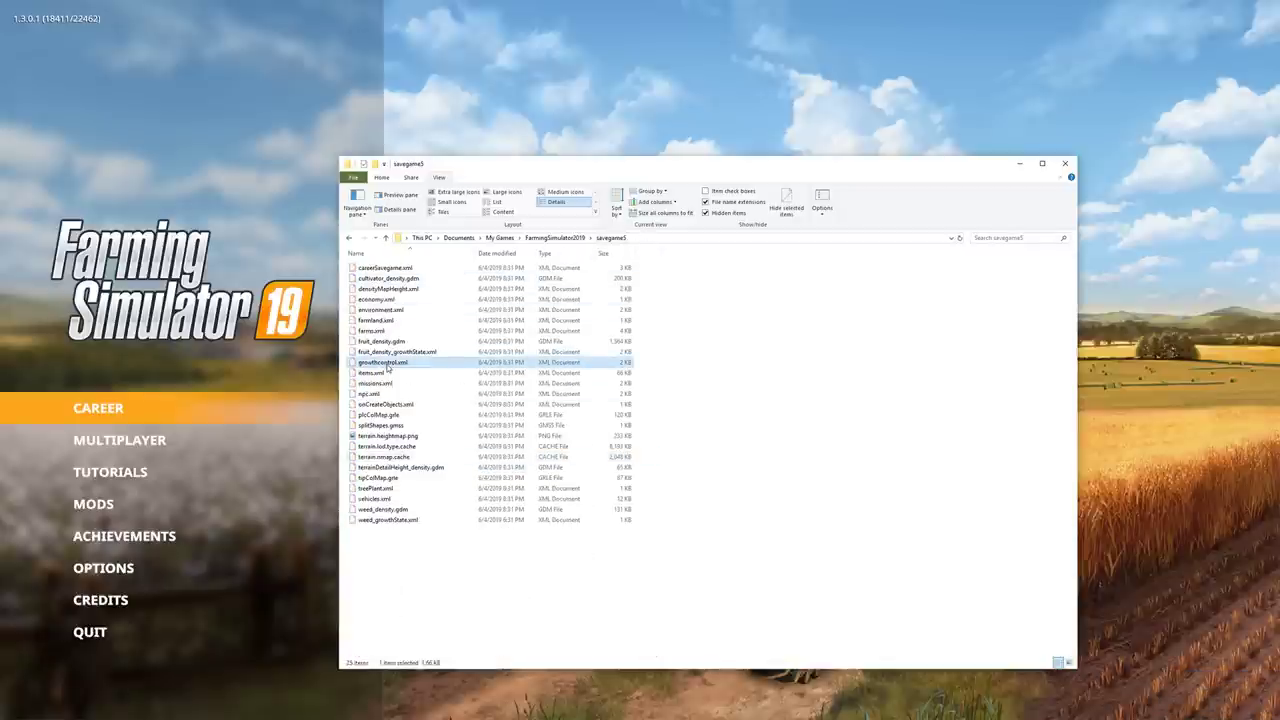
right_click(388, 366)
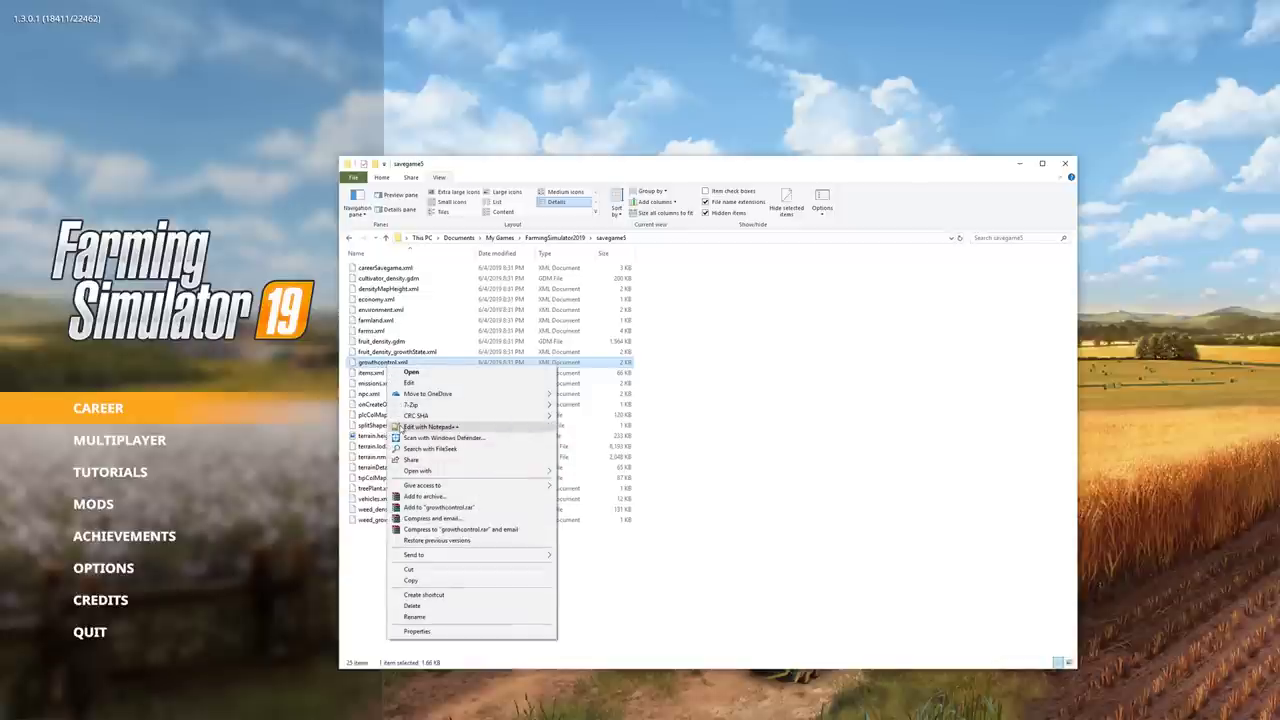
click(428, 427)
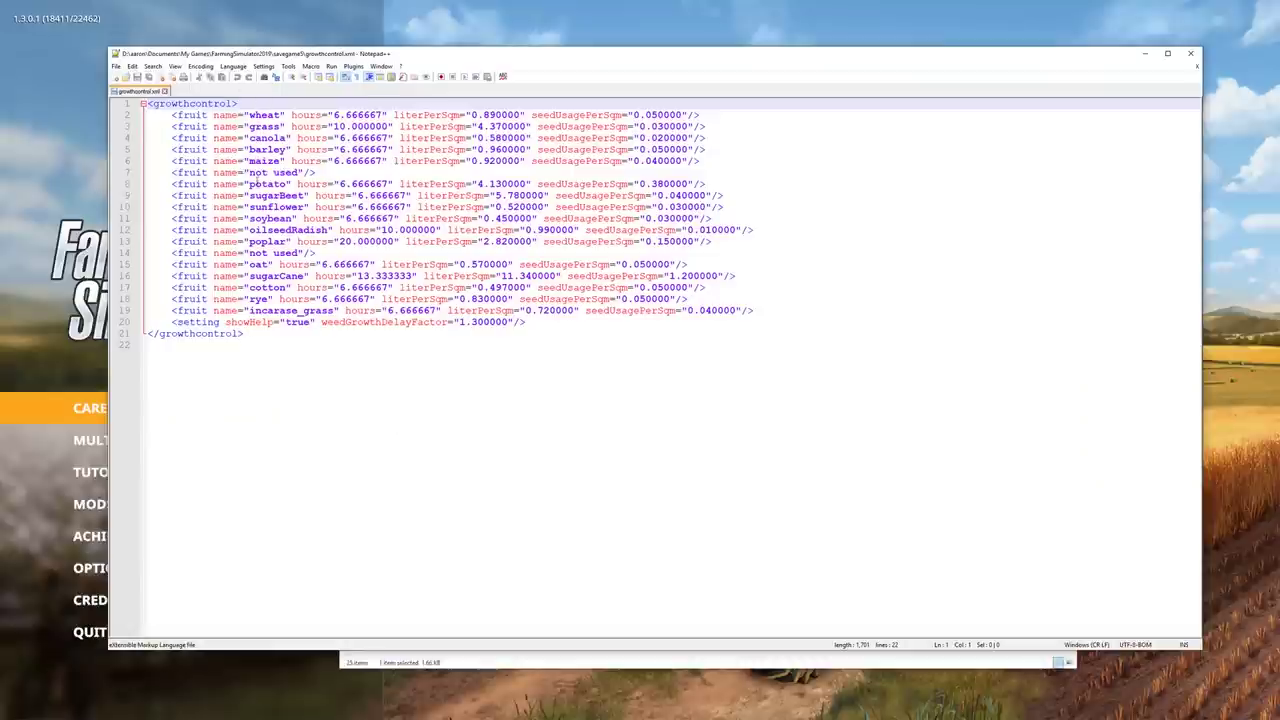
click(255, 297)
click(253, 311)
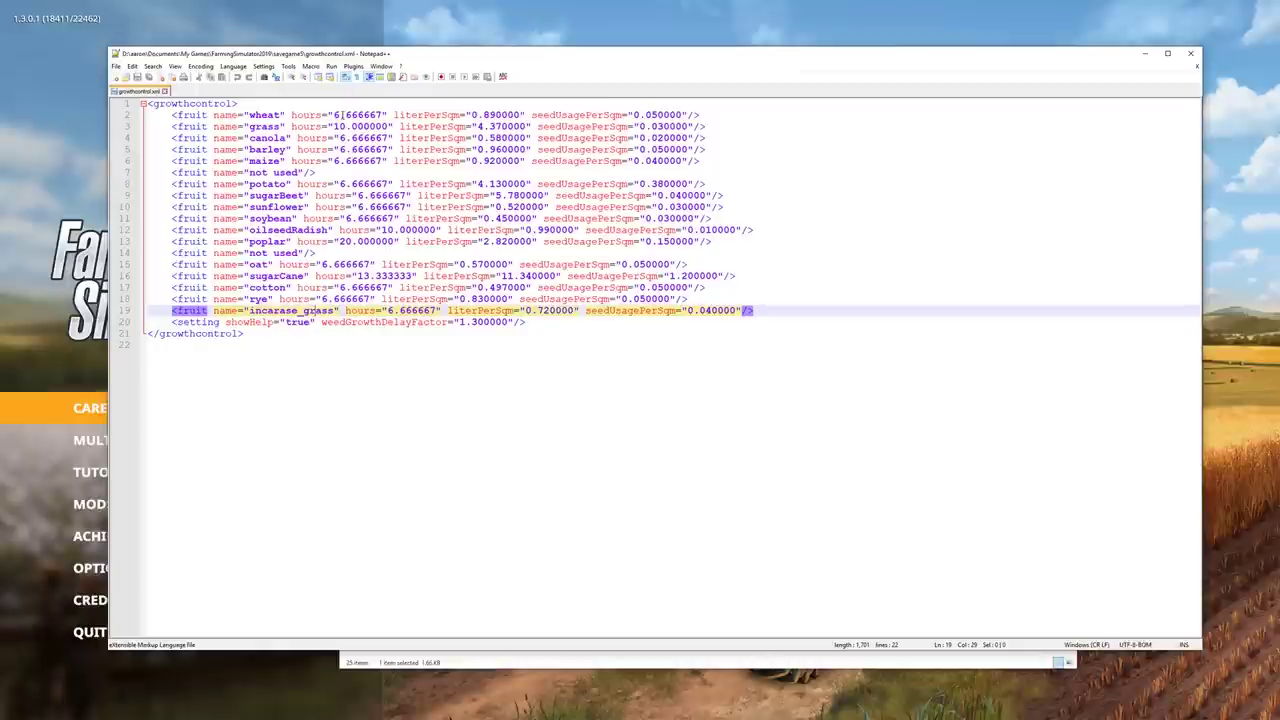
- Set the growth hours of wheat, canola and barley to 60.666667 and of grass to 40.000000
click(338, 114)
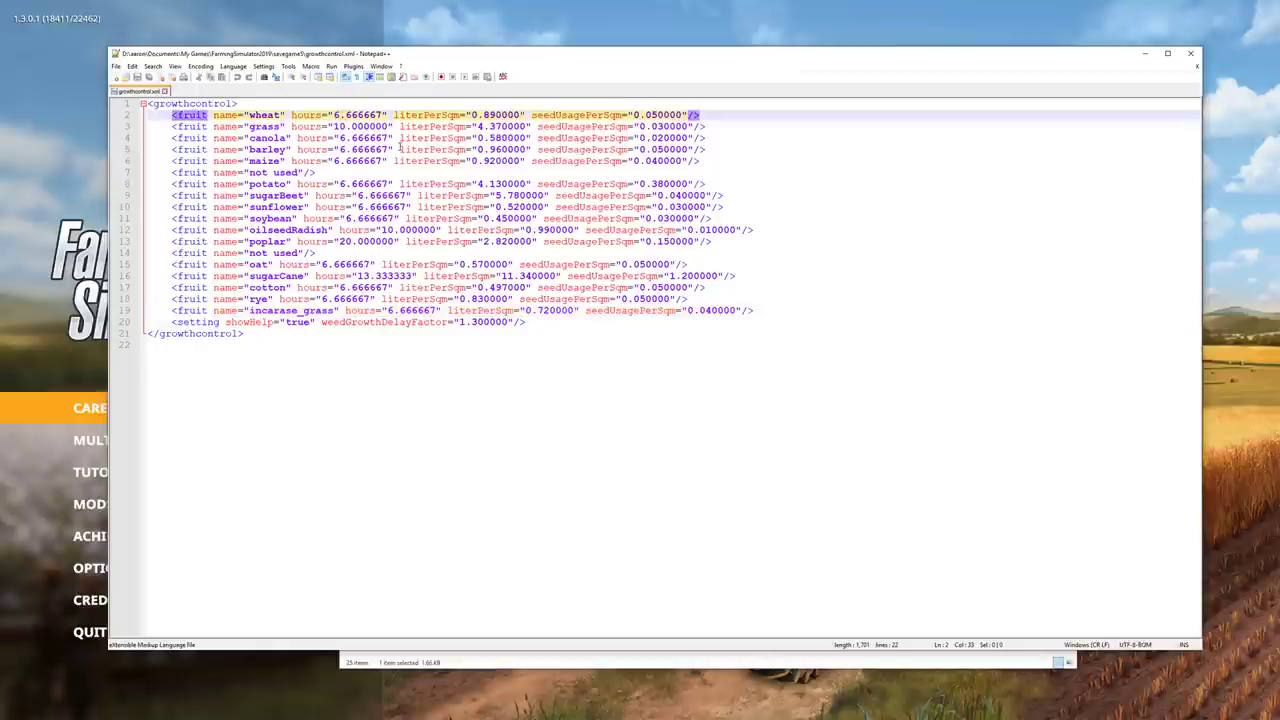
text(0)
key(Down)
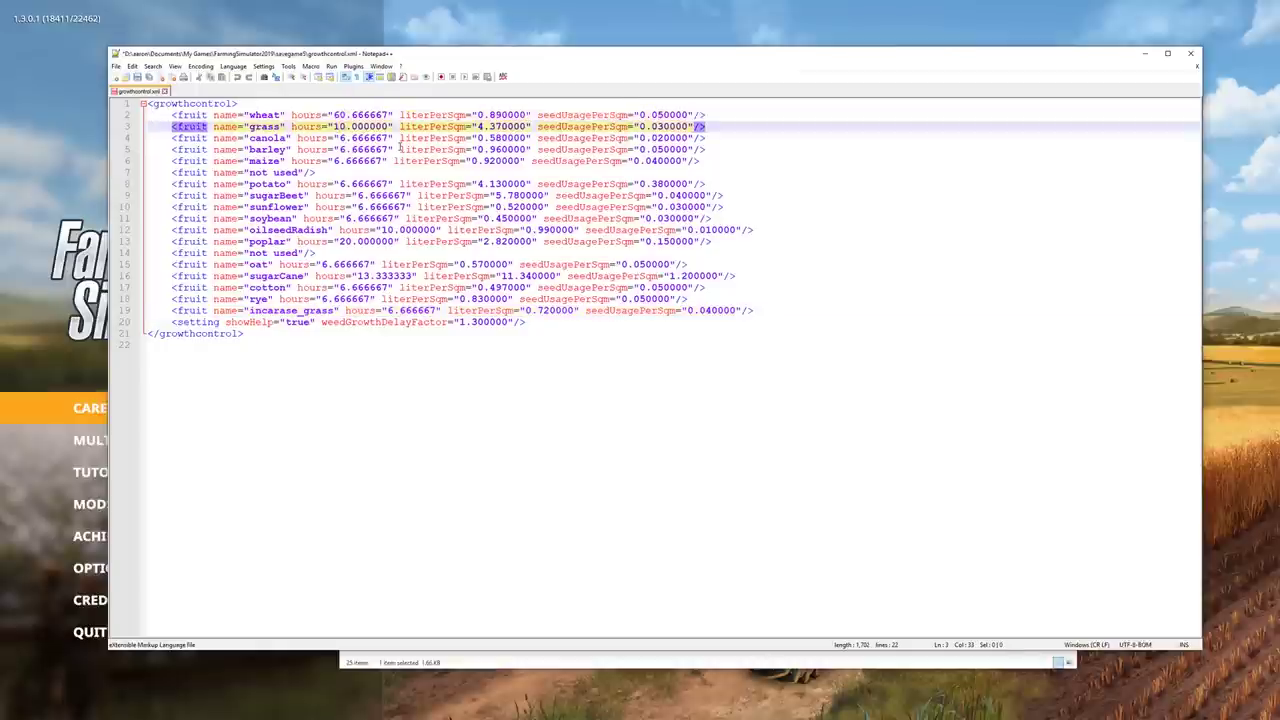
key(Delete)
text(4)
key(Down)
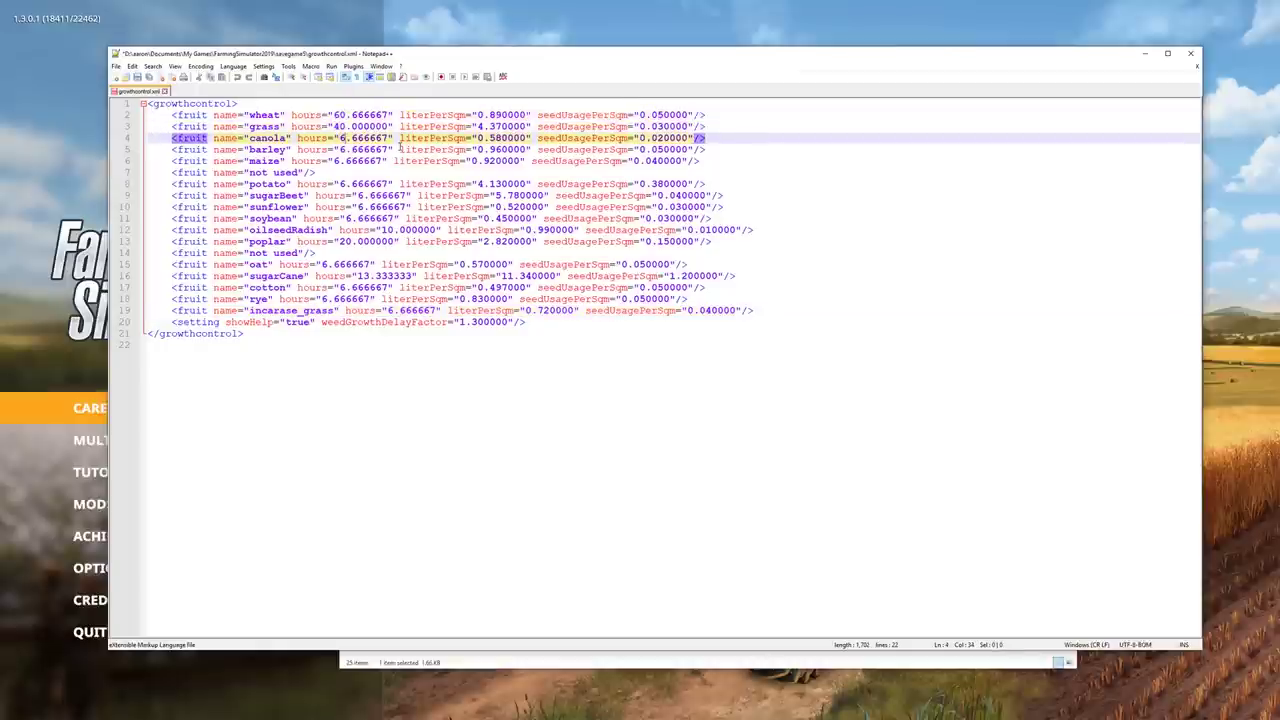
text(0)
key(Down)
text(0)
- Set the growth hours of maize to 70.666667 and of potato and sugarBeet to 90.666667
key(Down)
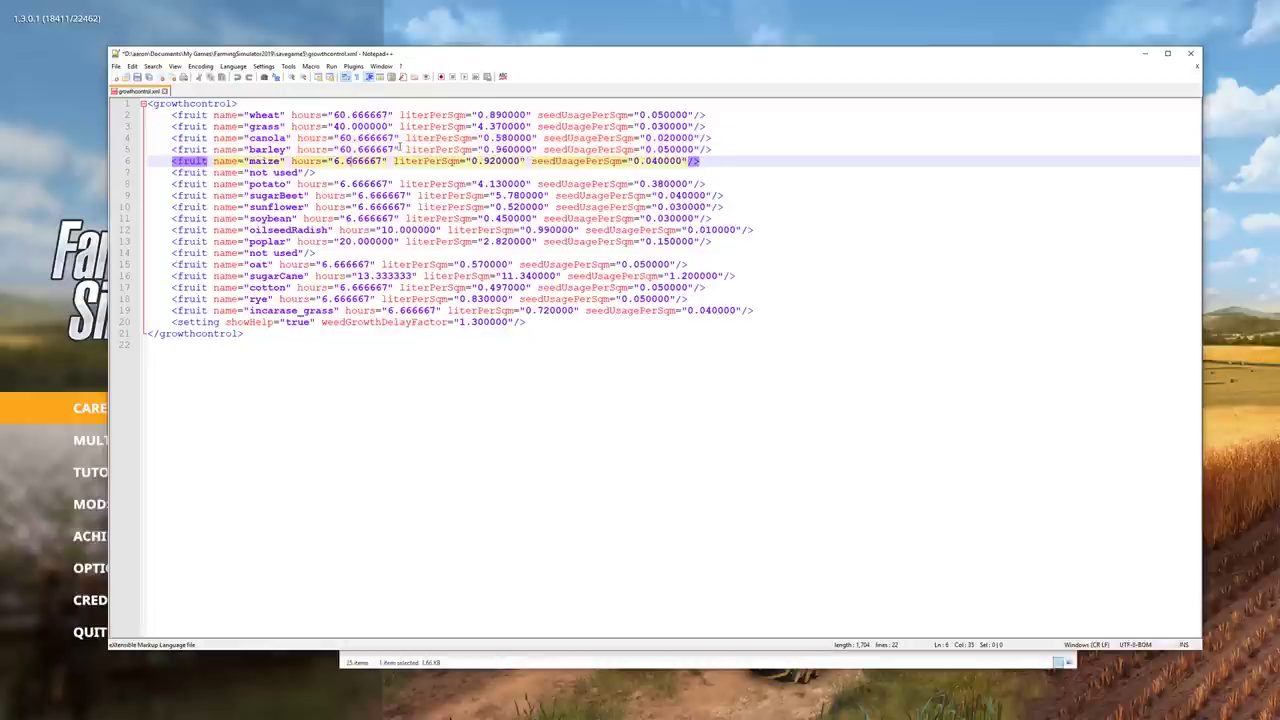
key(shift+Left)
text(70)
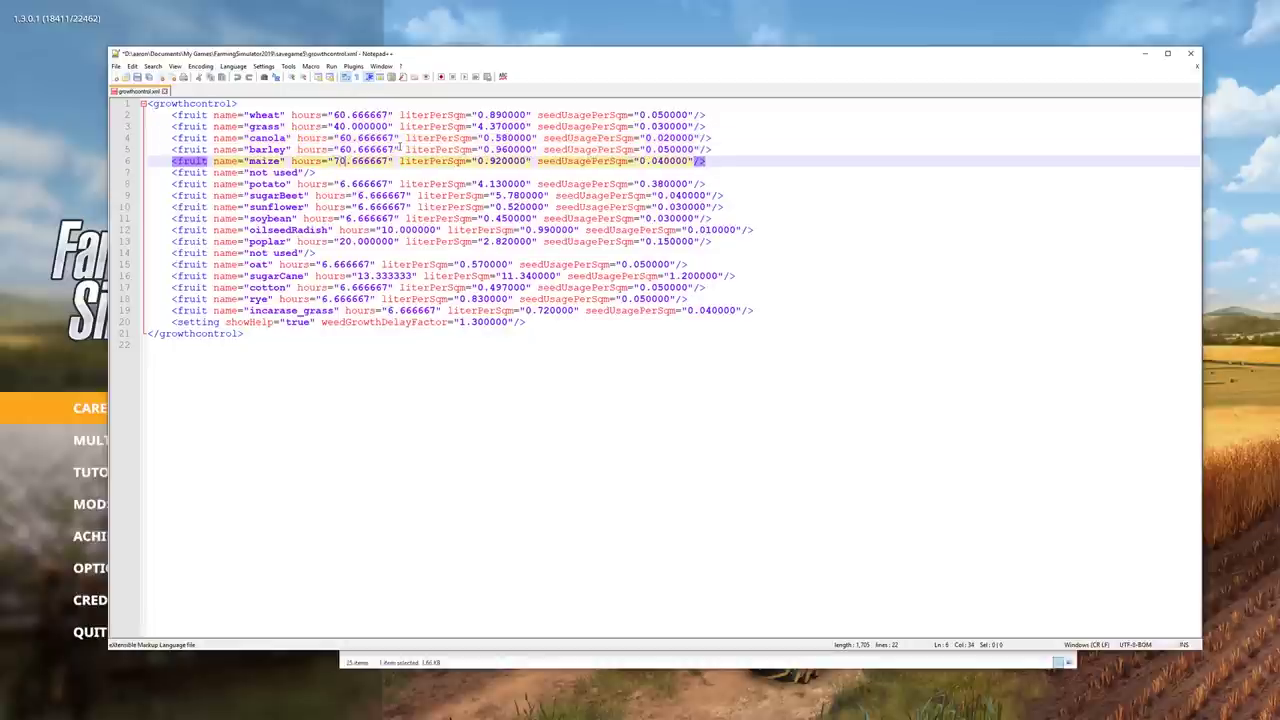
key(Down)
key(Down)
key(shift+Left)
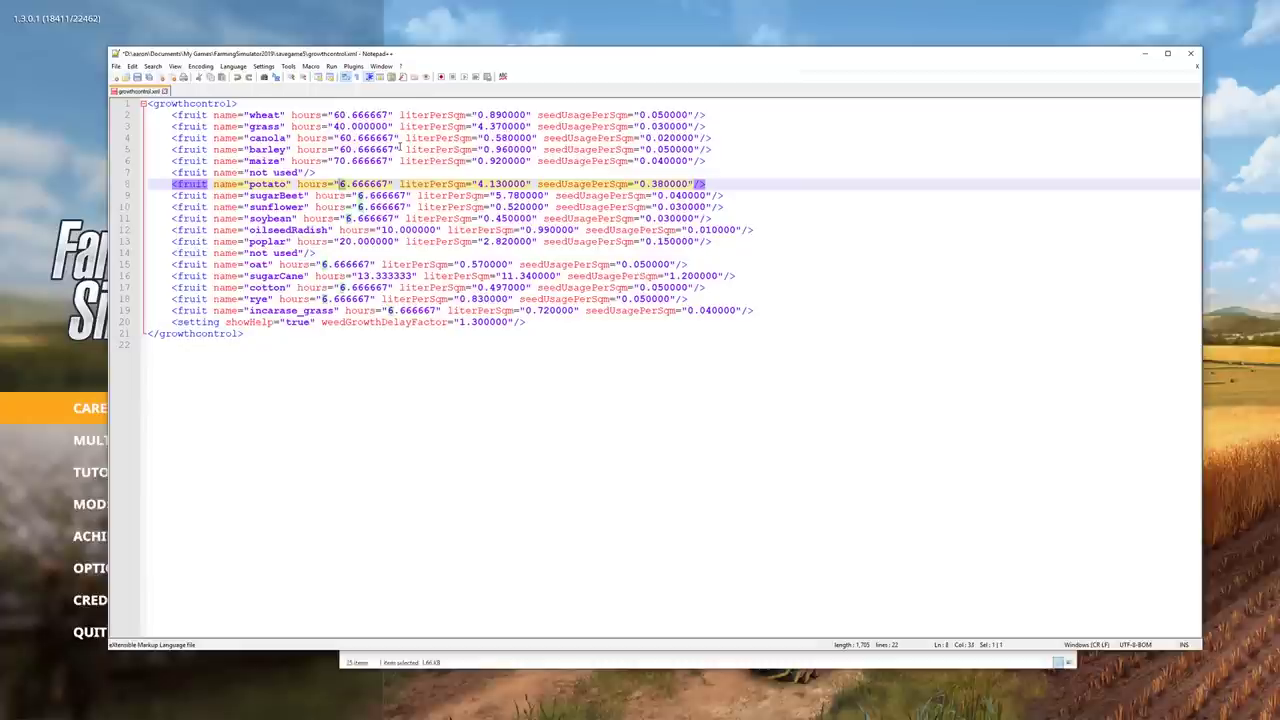
text(90)
key(Down)
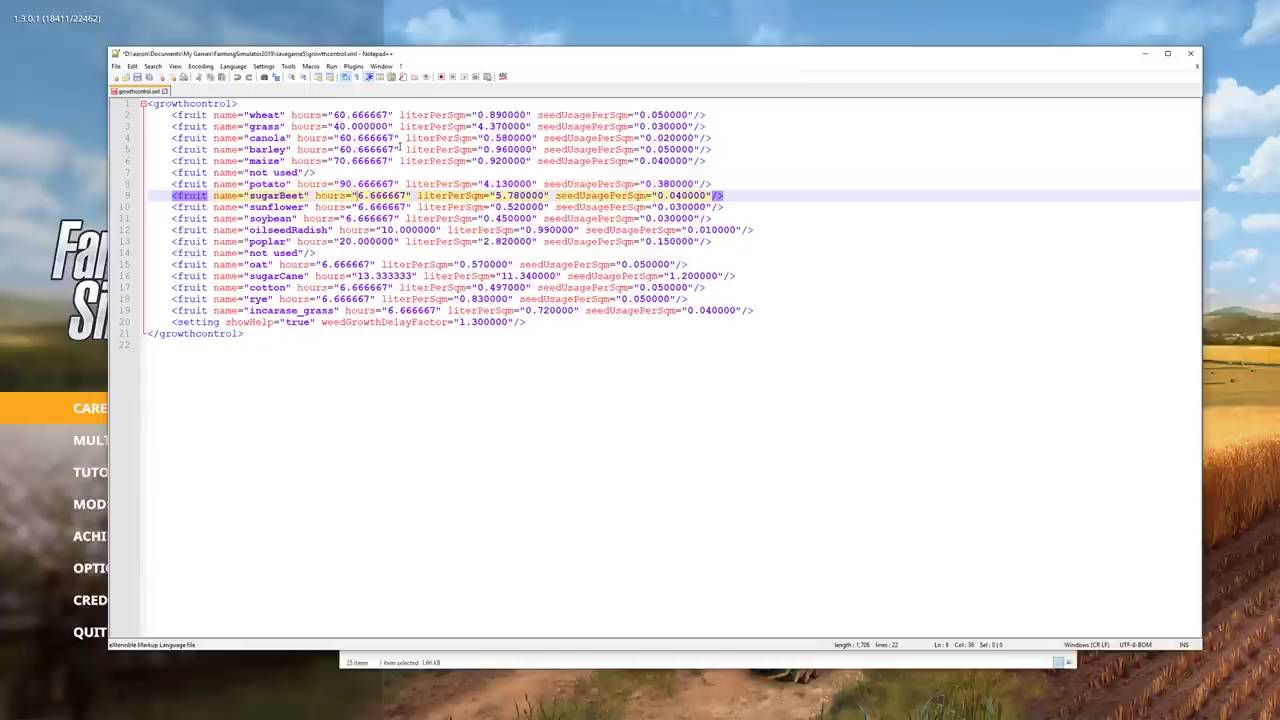
key(shift+Right)
text(90)
- Set the growth hours of sunflower to 65.666667, soybean to 68.666667 and poplar to 100.000000
key(Down)
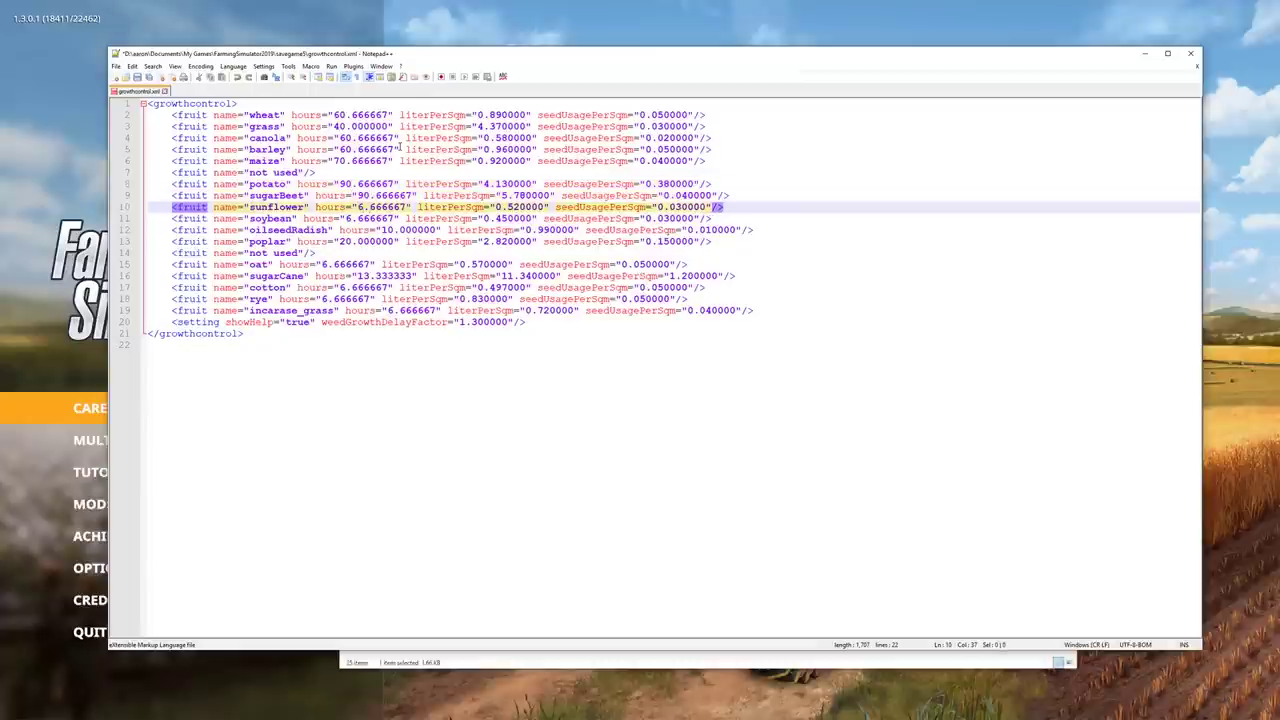
text(5)
key(Down)
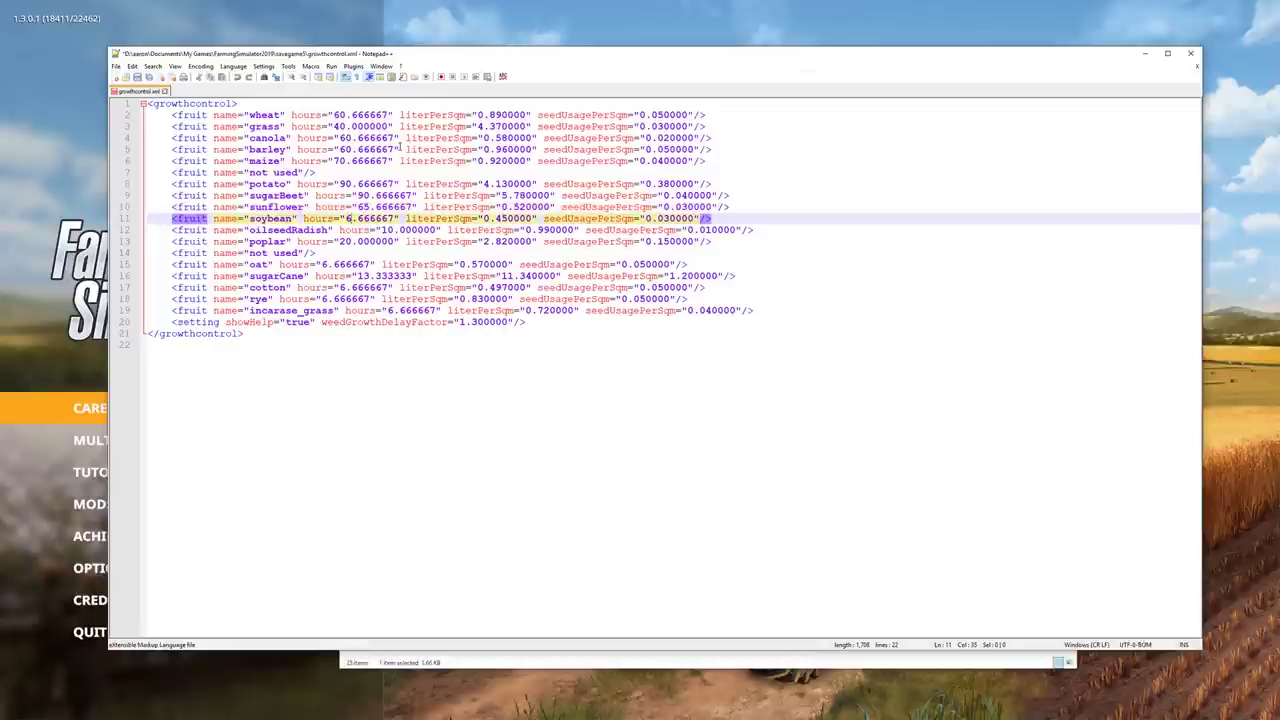
text(8)
key(Down)
key(Down)
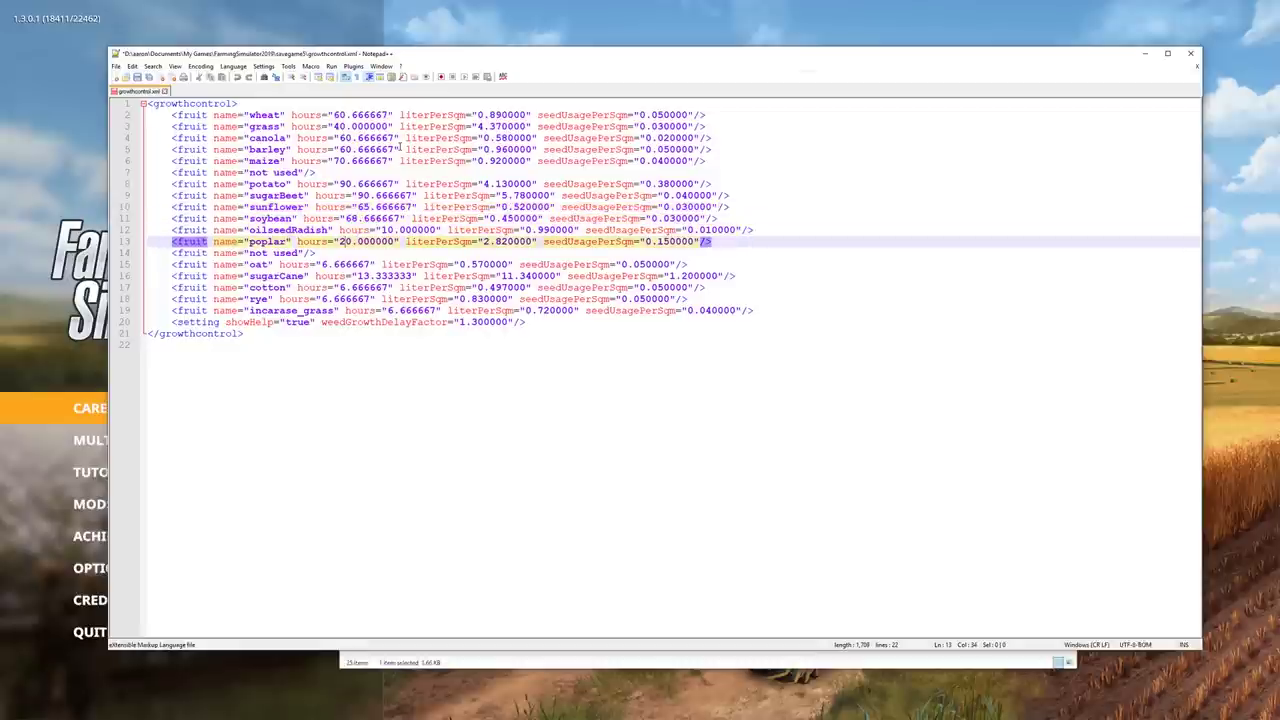
text(20)
- Set the growth hours of oat to 60.666667, sugarCane to 95.333333 and cotton to 85.666667
key(Down)
key(Down)
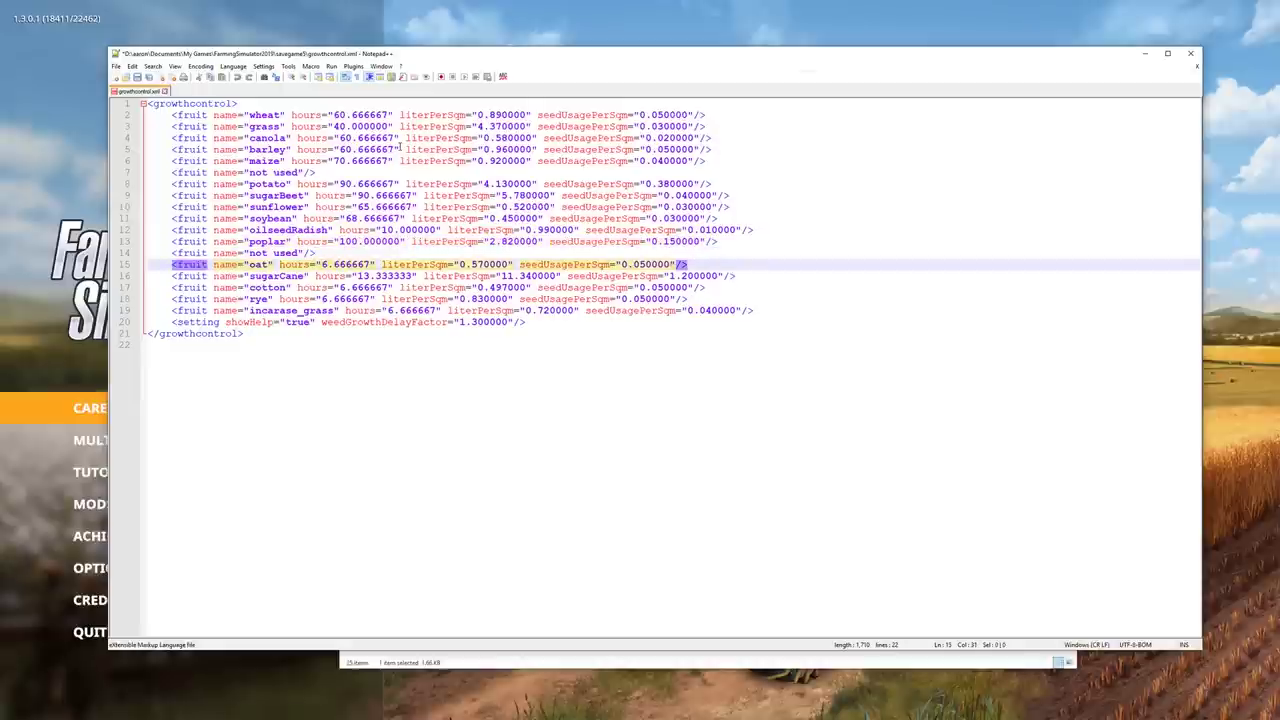
text(0)
key(Down)
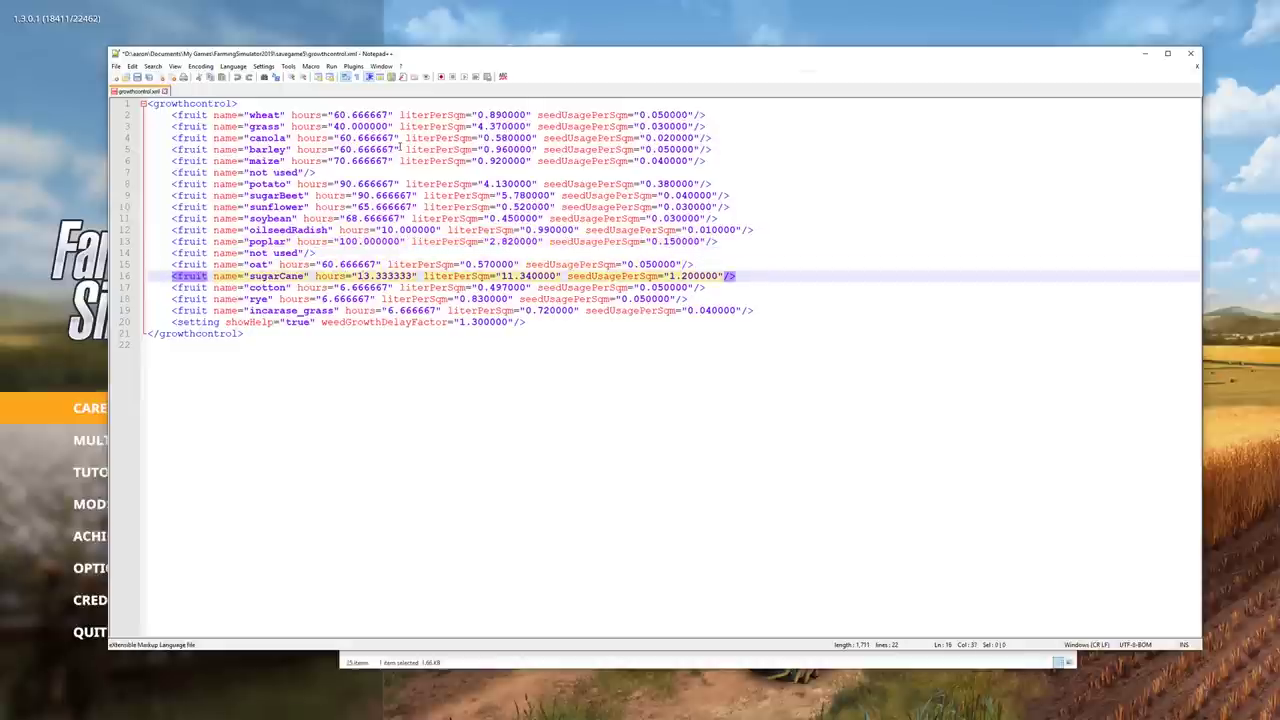
key(shift+Right)
key(shift+Right)
text(95)
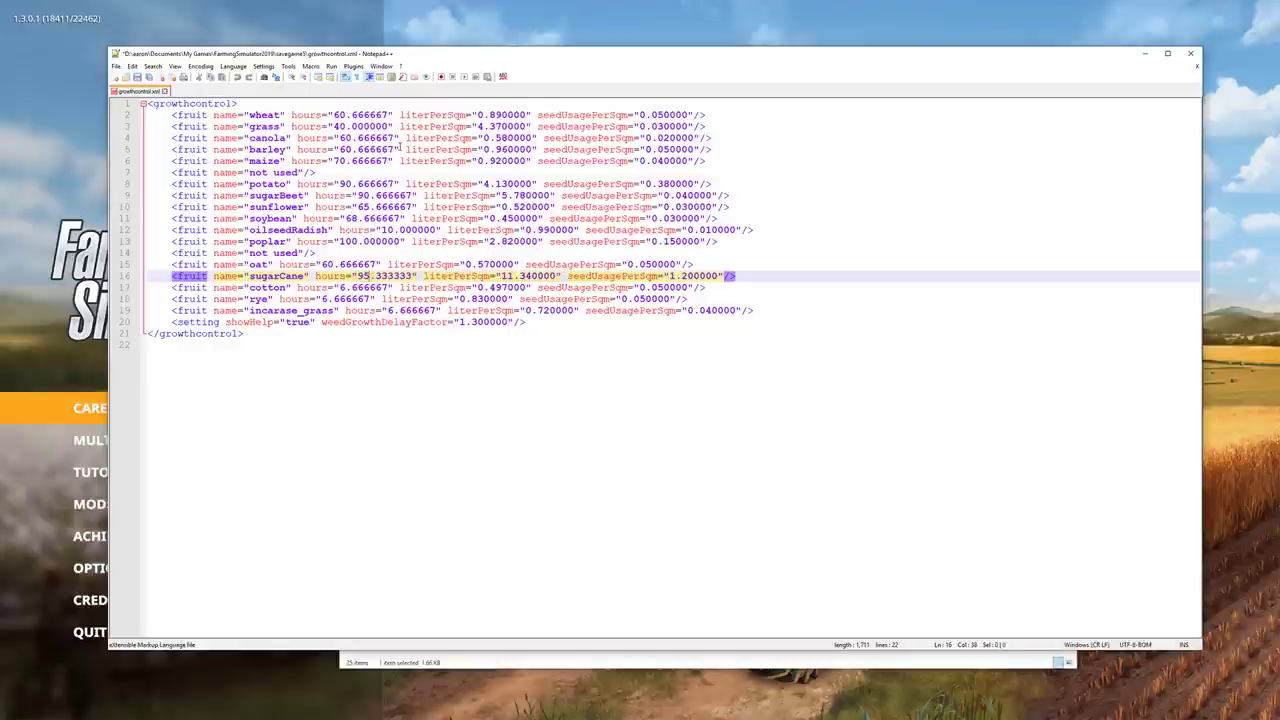
key(Down)
key(shift+Left)
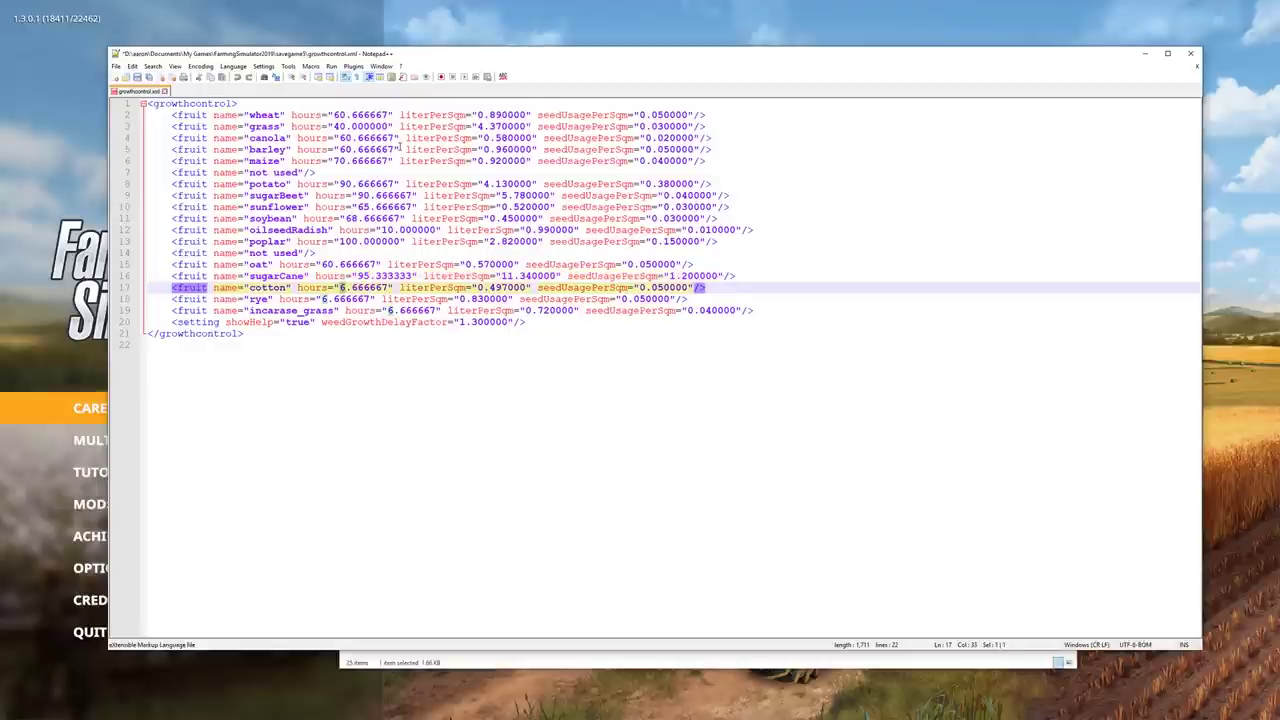
text(85)
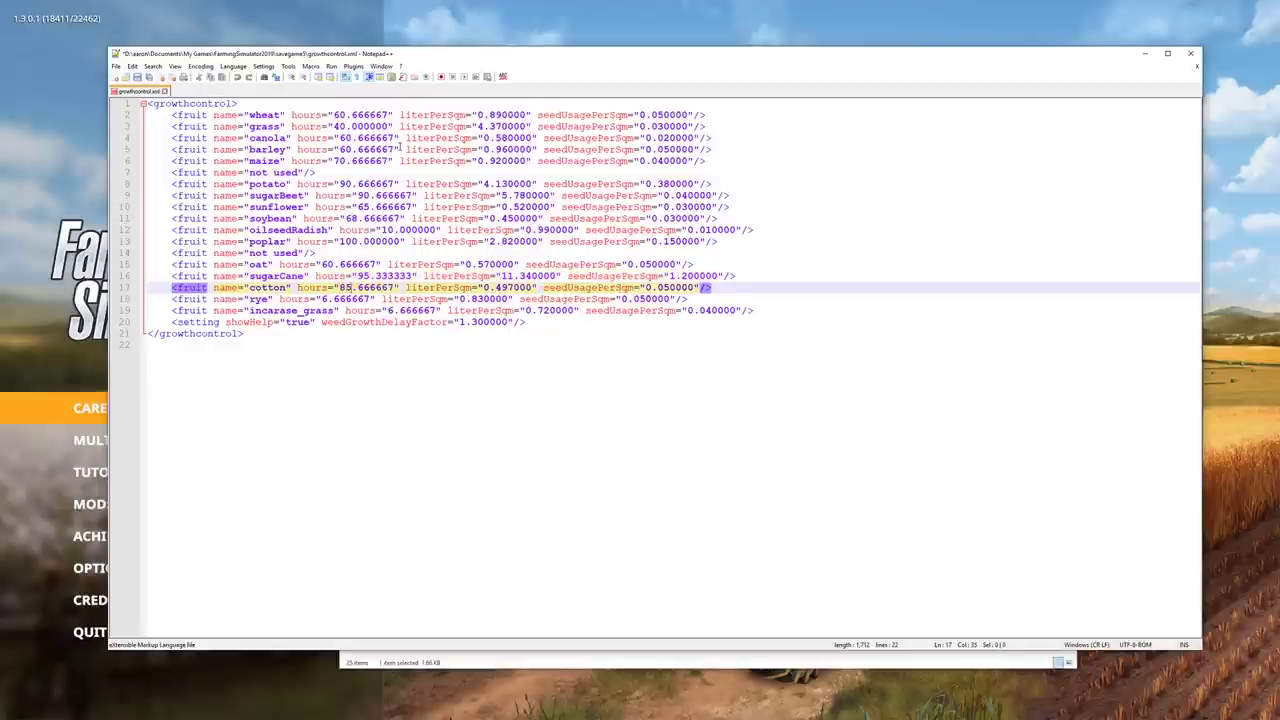
- Set the growth hours of rye to 60.666667 and of incarase_grass to 50.666667
key(Down)
text(0)
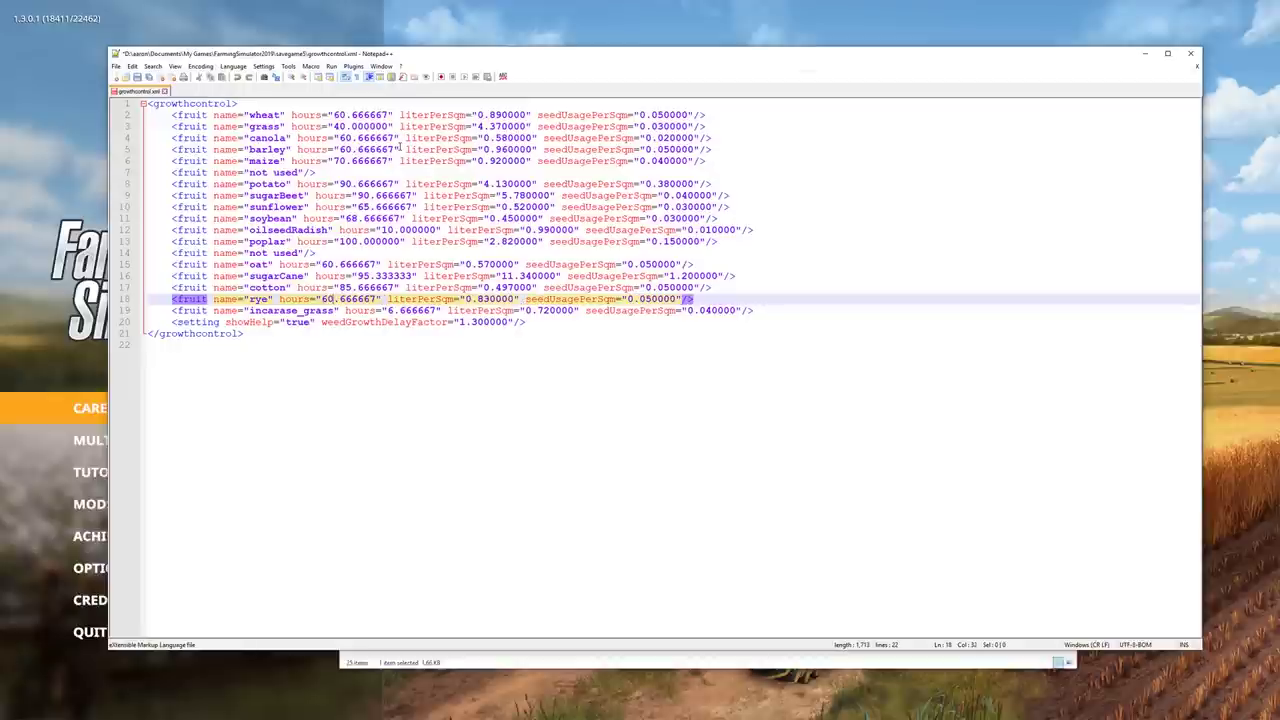
key(Down)
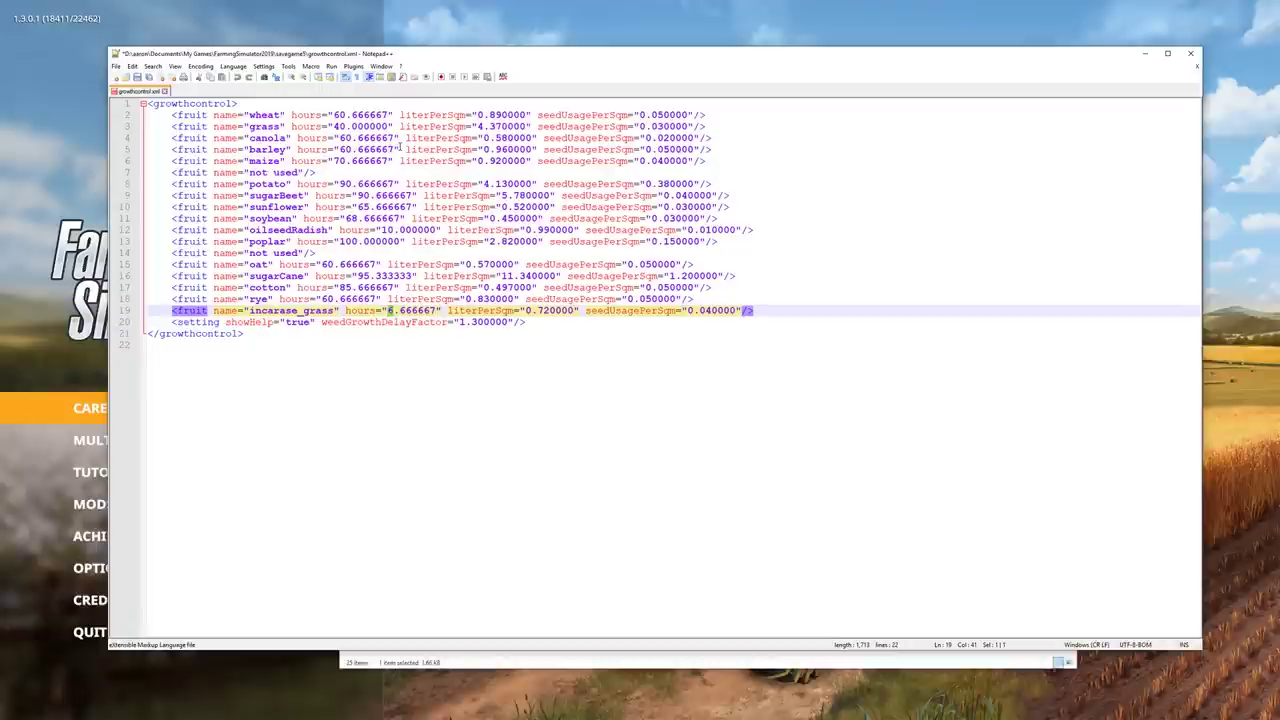
text(50)
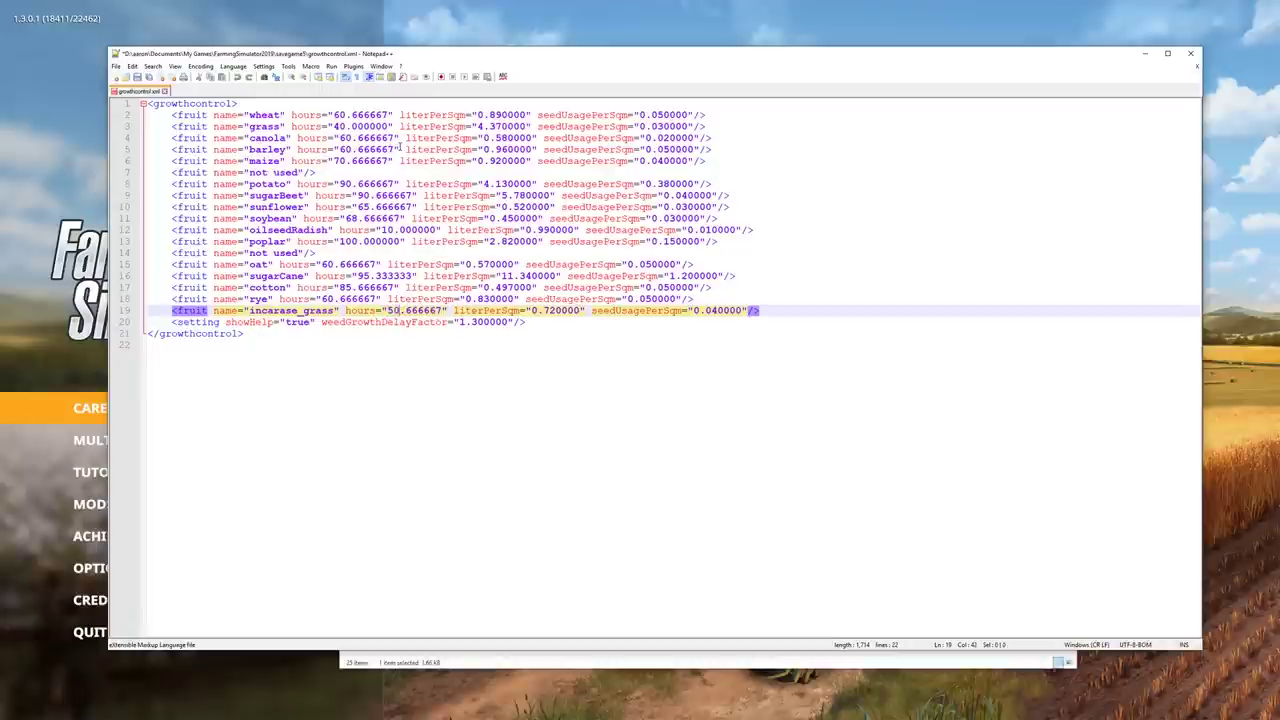
- Save and close growthcontrol.xml, and switch back to Farming Simulator 19
click(137, 78)
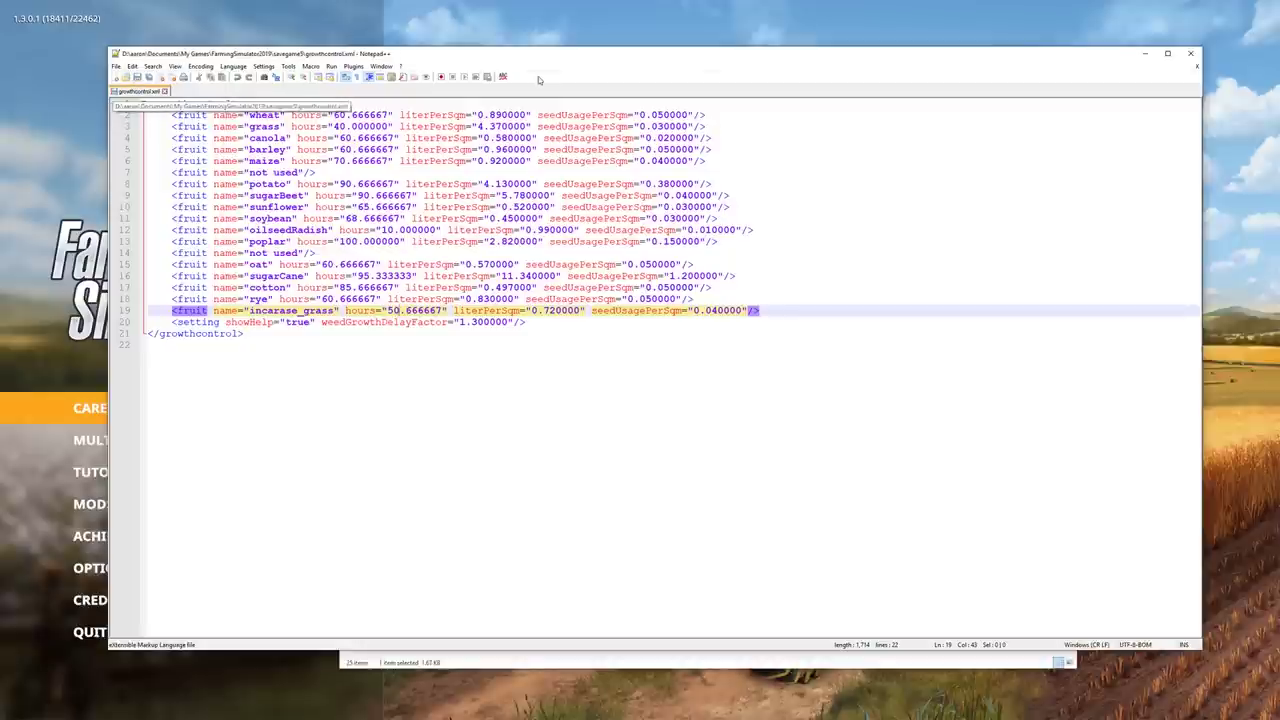
click(1192, 54)
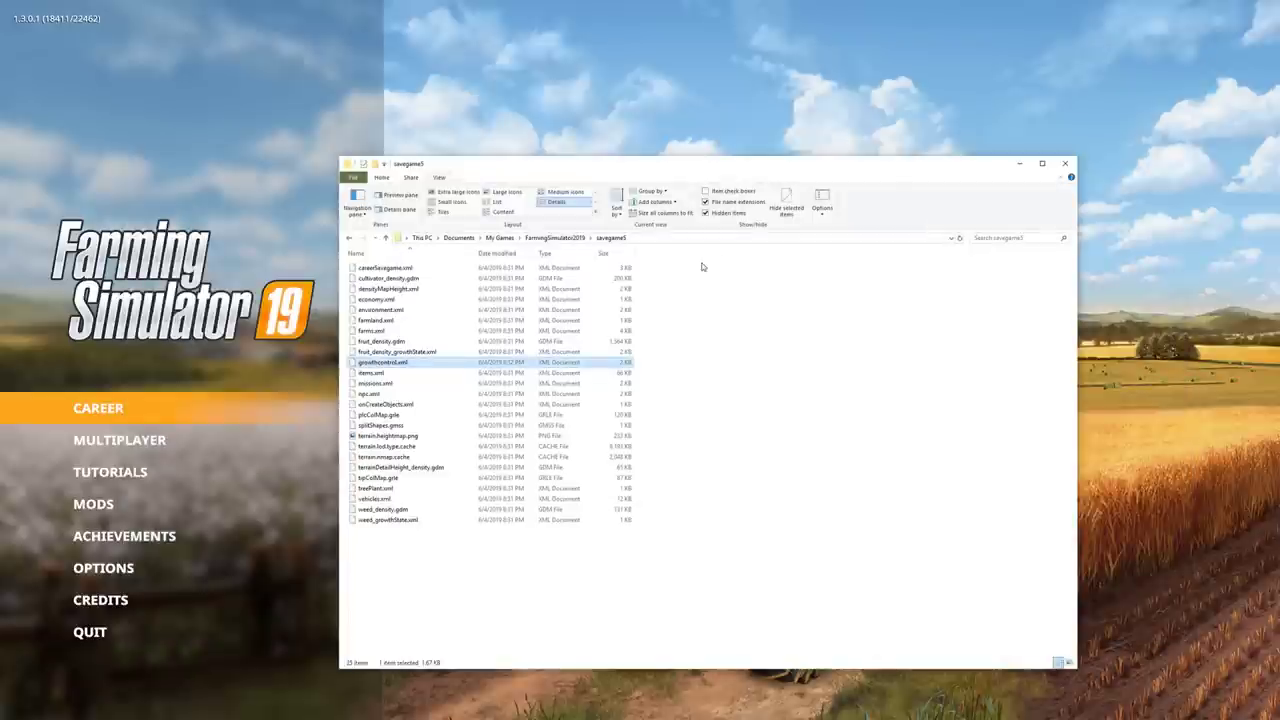
click(635, 70)
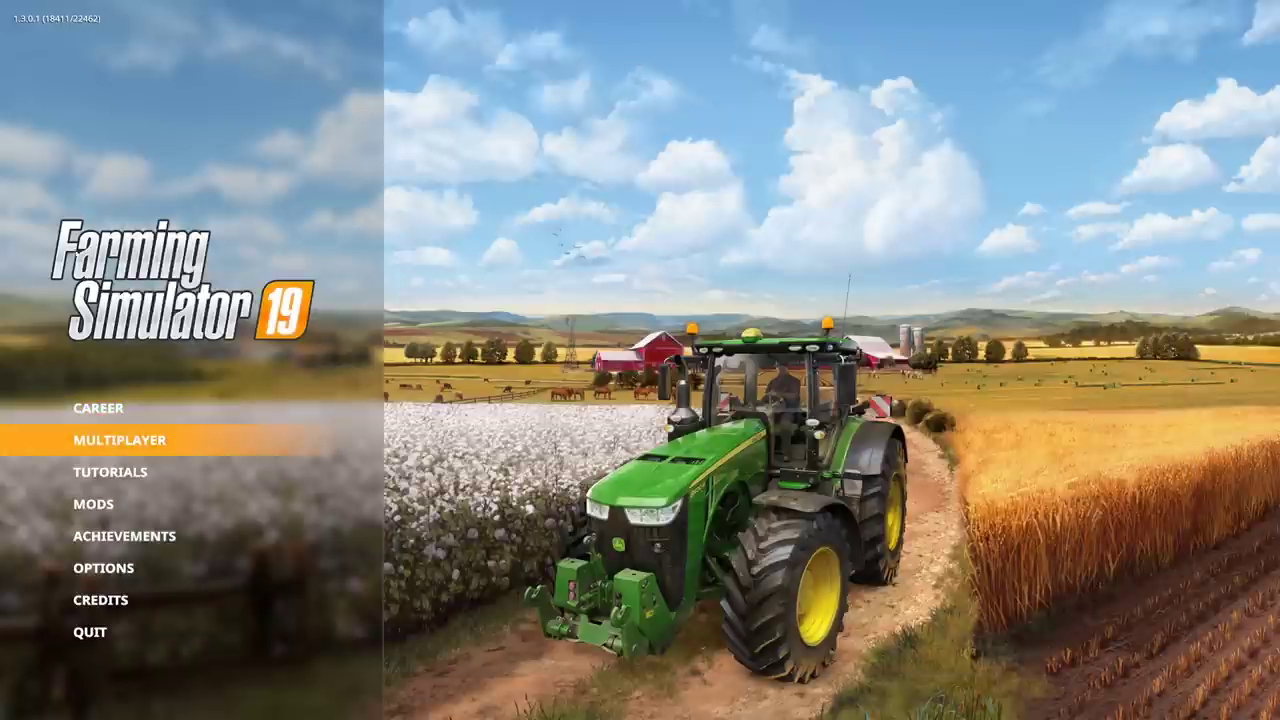
- Load career Savegame 5 on the Krebach map with the GrowthControl and Krebach mods enabled and start playing
click(102, 408)
scroll(589, 370, down, 2)
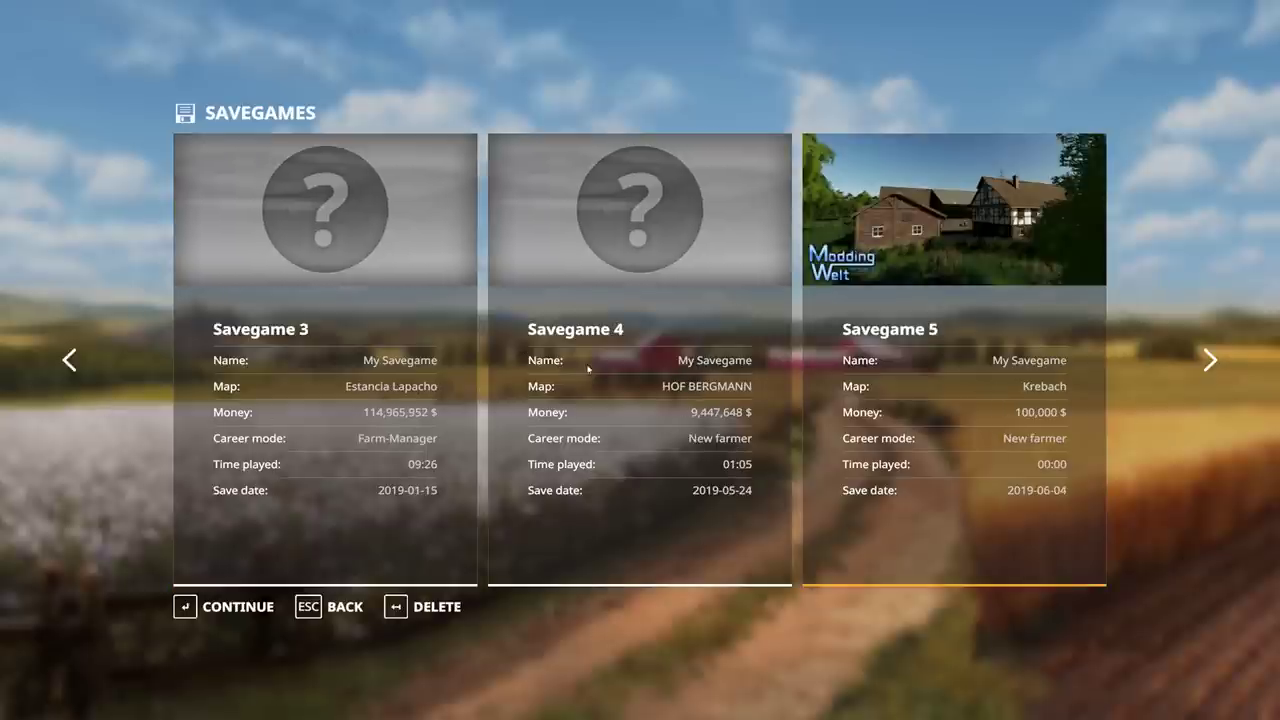
click(977, 389)
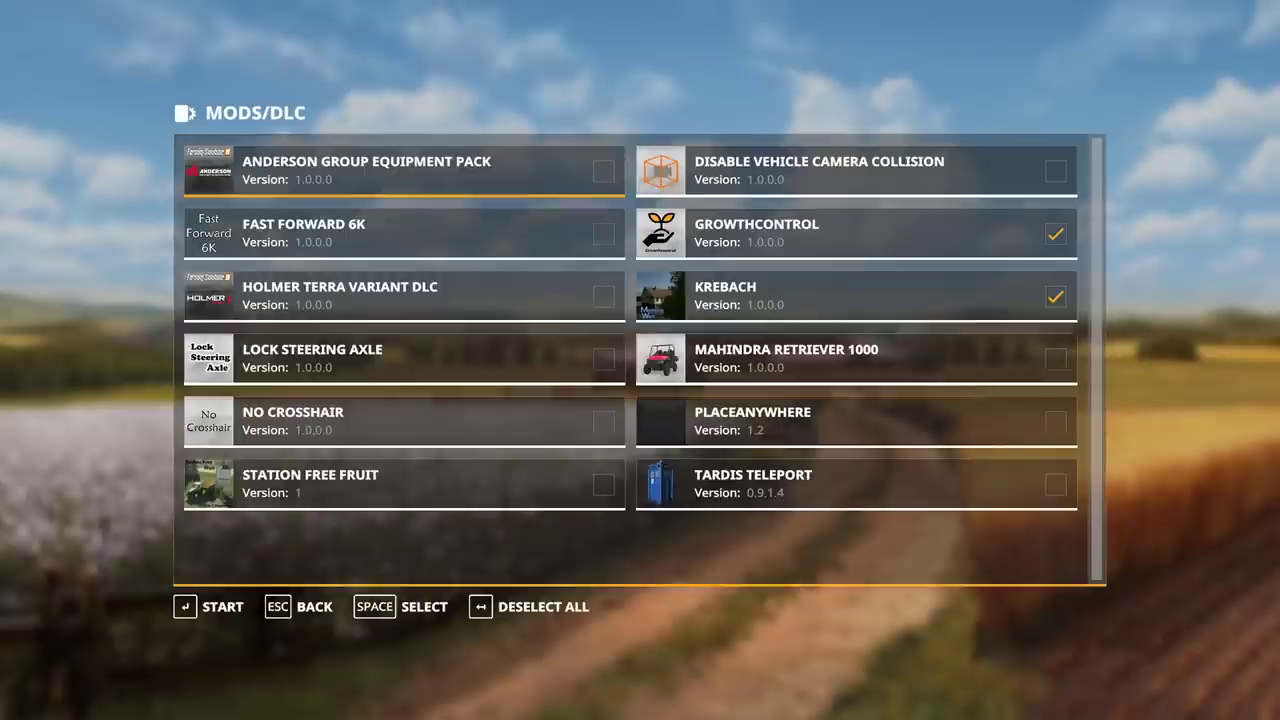
click(200, 612)
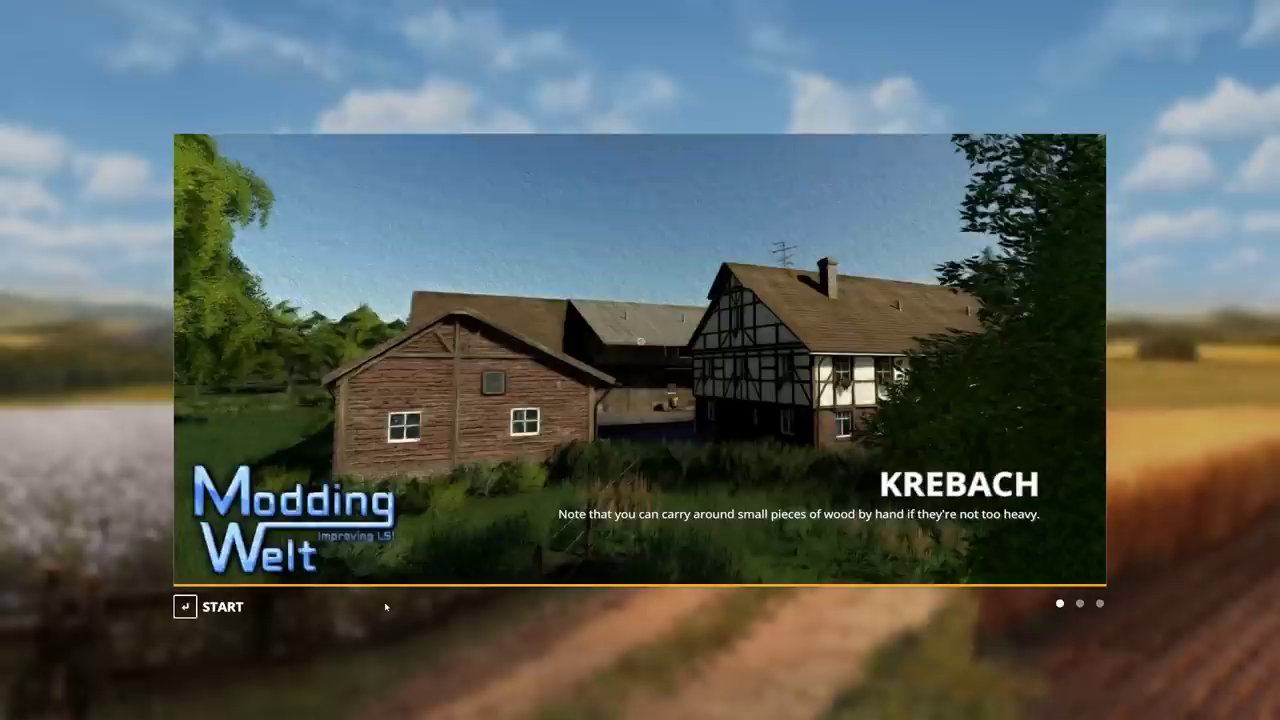
key(Return)
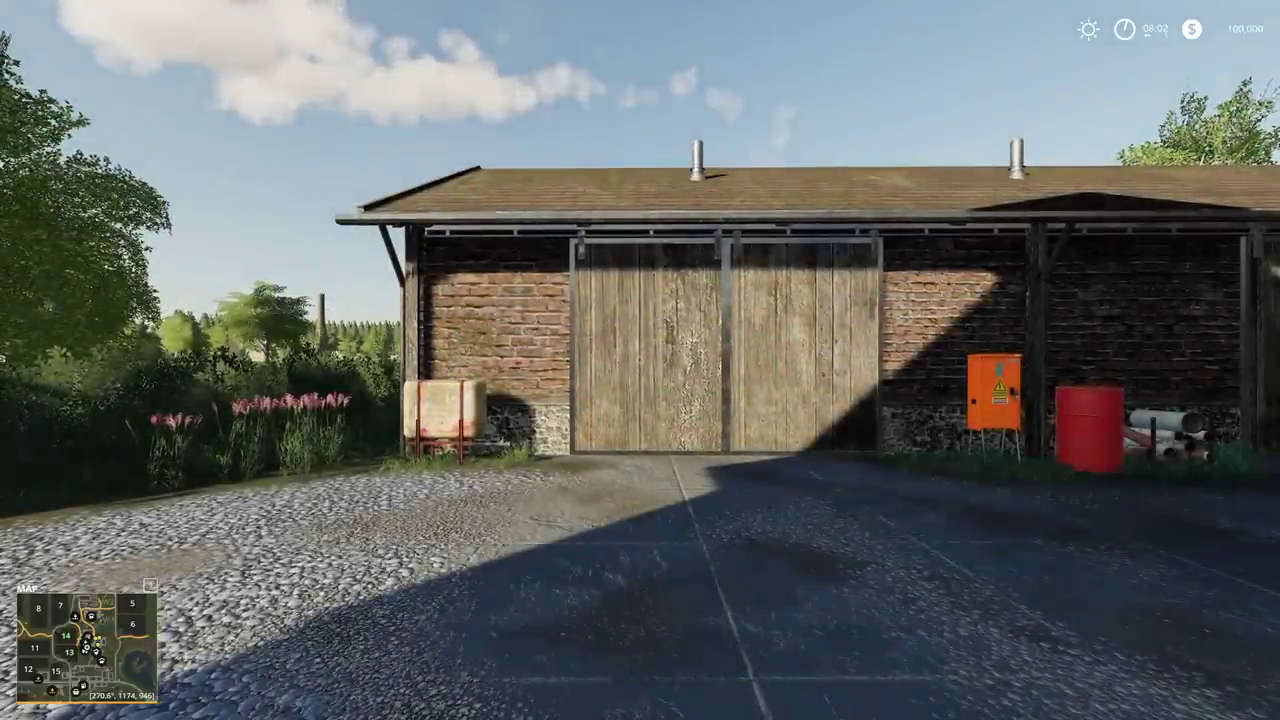
mouse_move(640, 400)
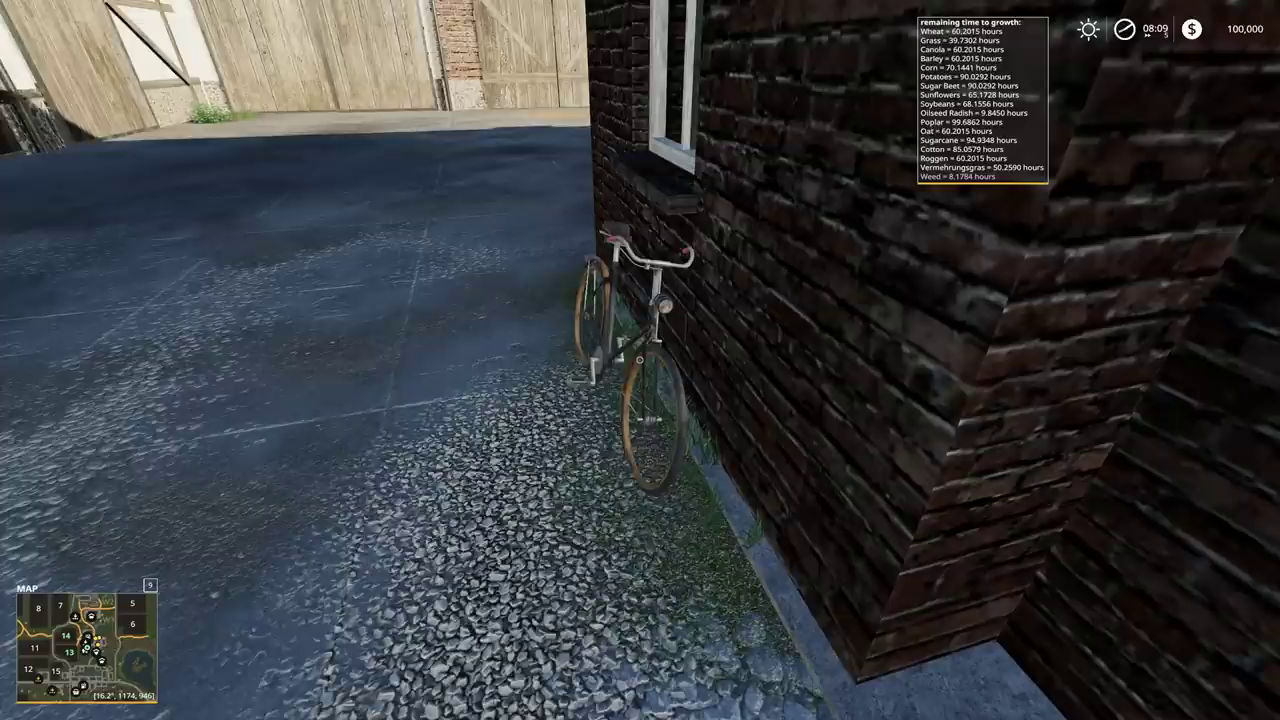
key(w)
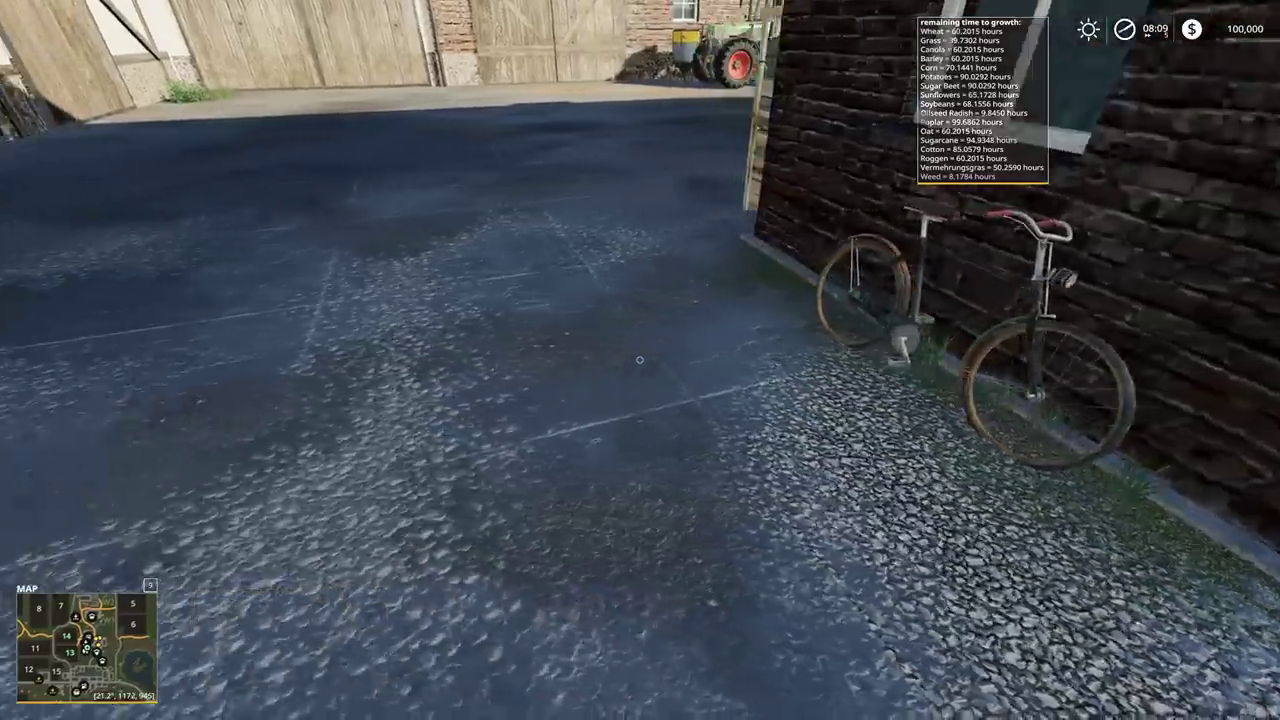
key(w)
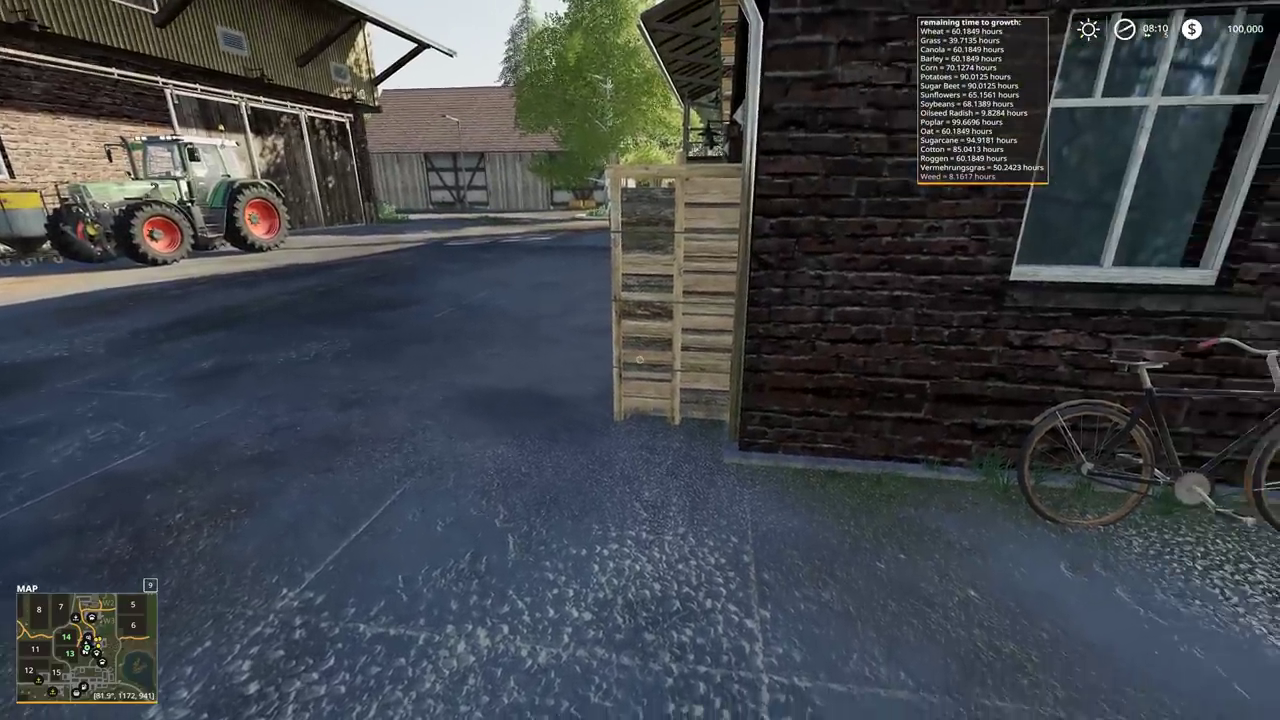
key(w)
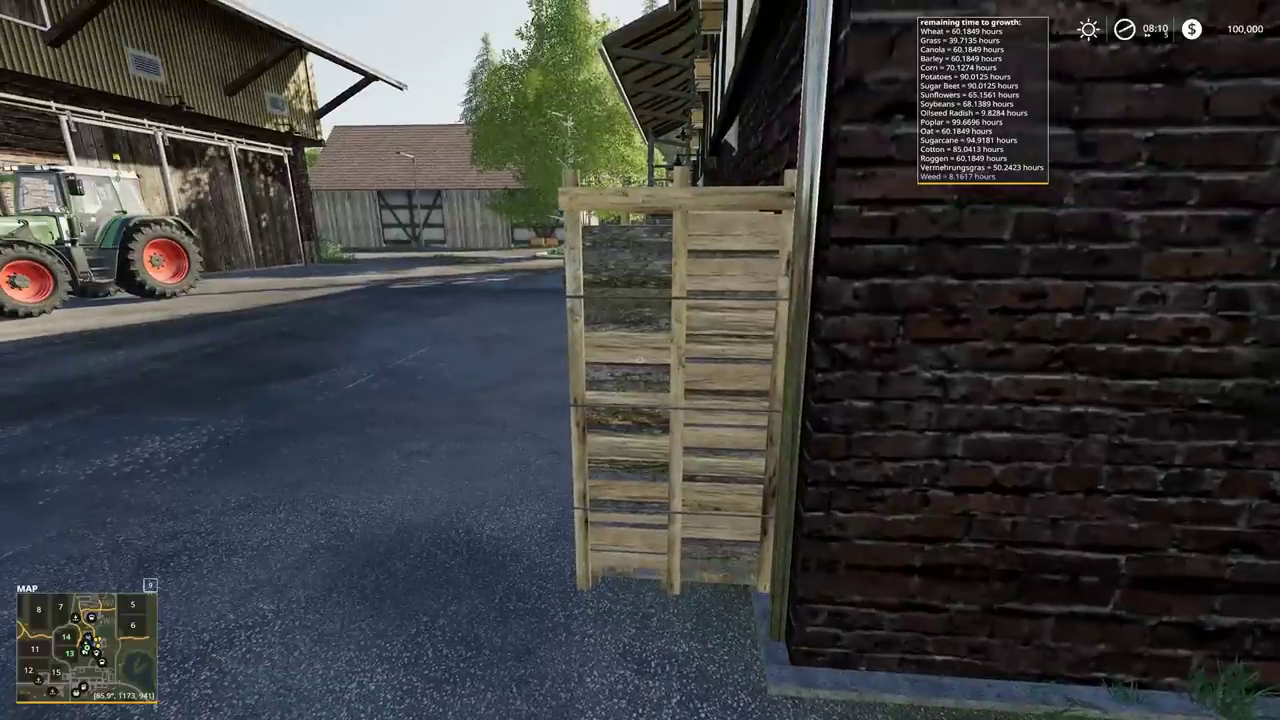
key(d)
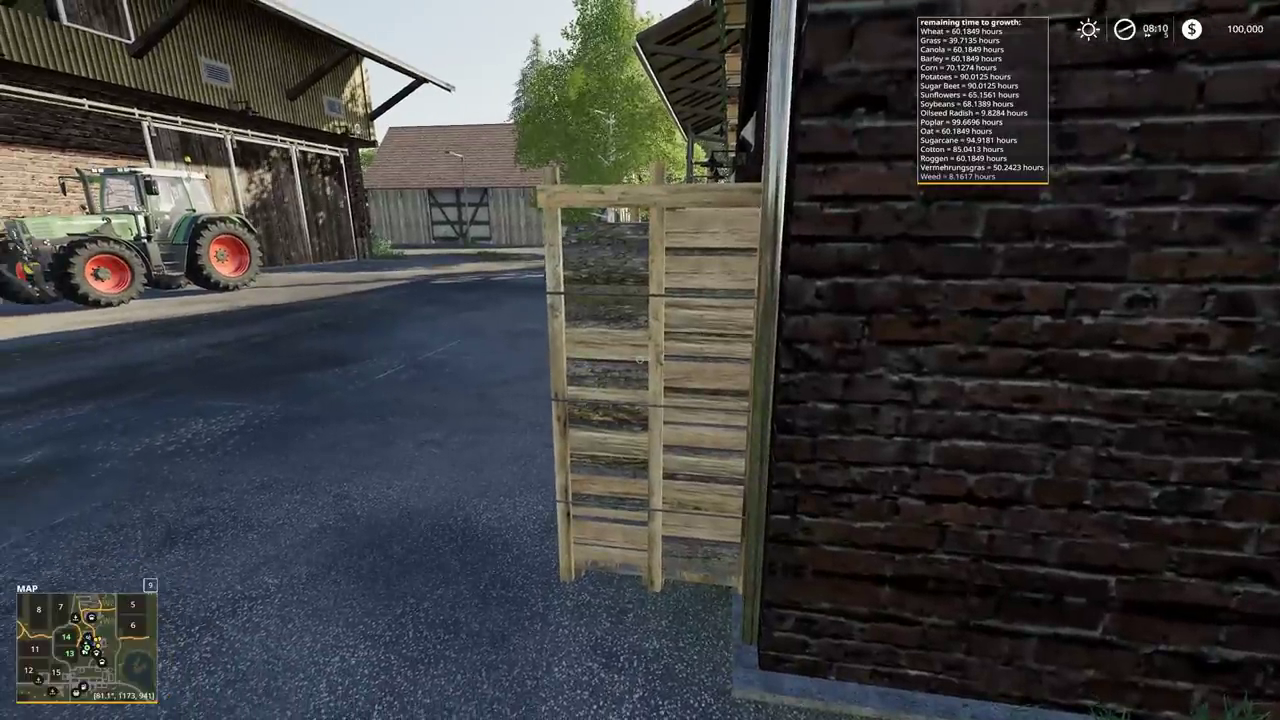